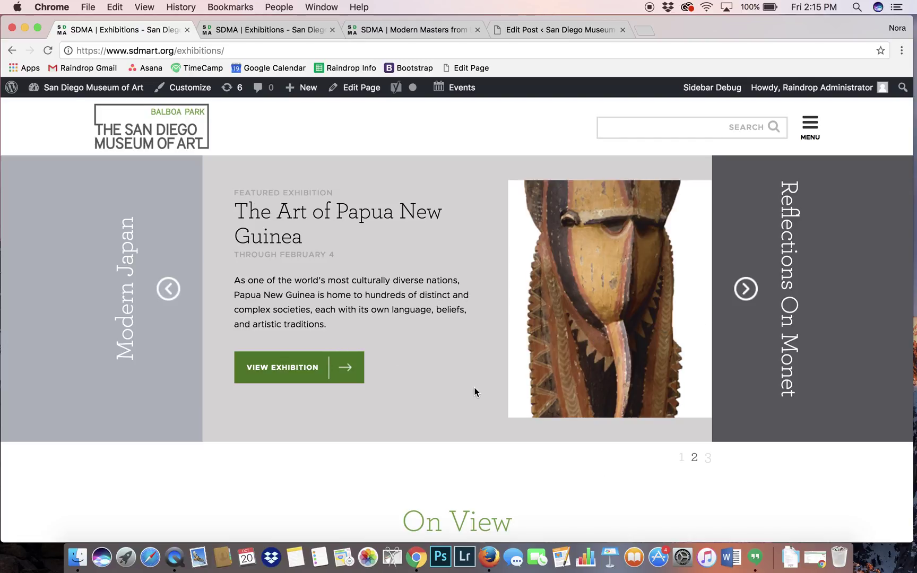
- Examine the On View listings and the Future Exhibitions section of the museum's exhibitions page
scroll(474, 388, down, 10)
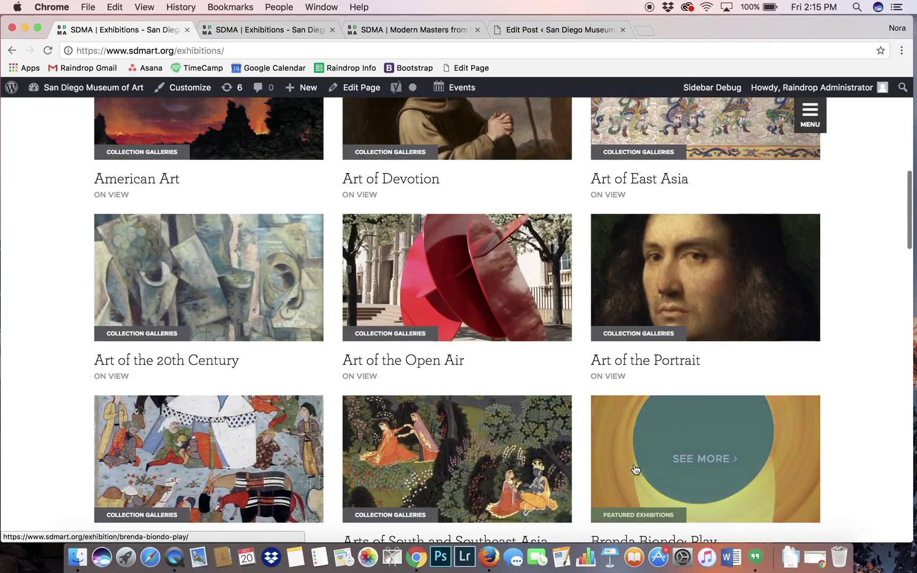
scroll(569, 389, down, 2)
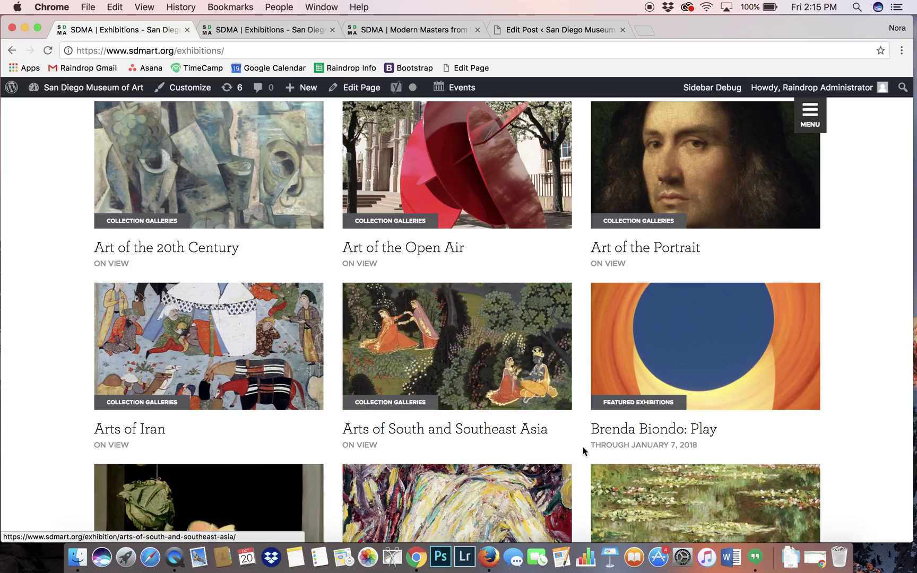
scroll(584, 451, down, 1)
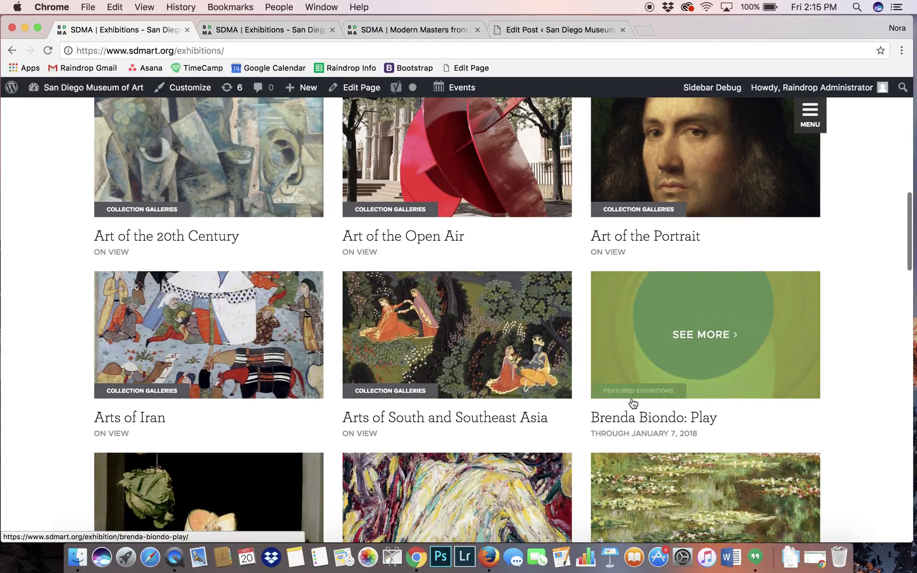
scroll(511, 429, down, 12)
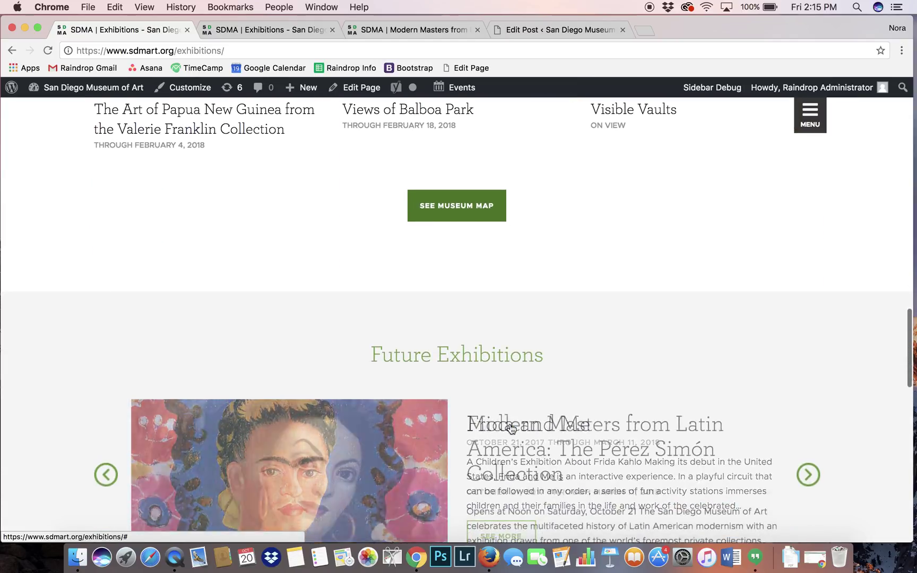
scroll(510, 428, down, 3)
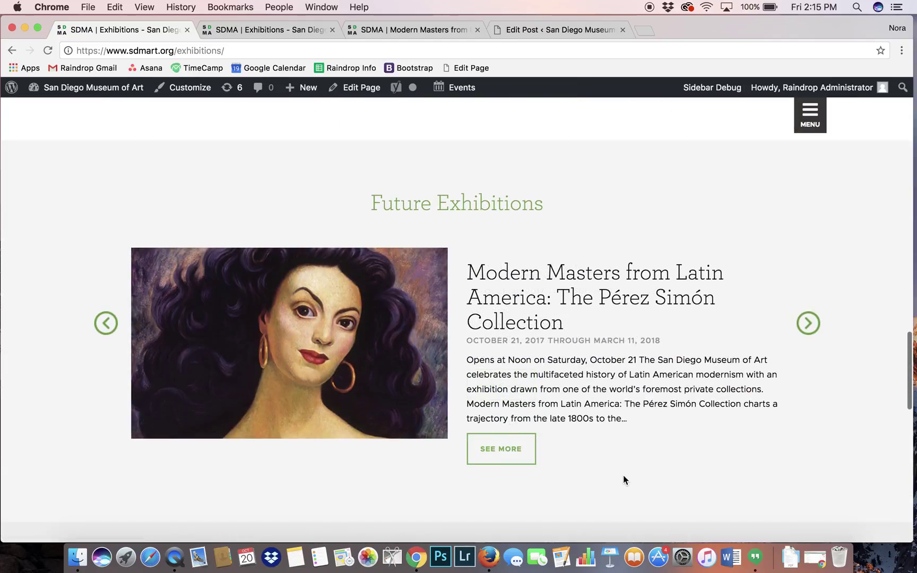
- Page forward through the Previous Exhibitions carousel, return to the featured exhibitions banner and dismiss the desktop notification
scroll(623, 478, down, 7)
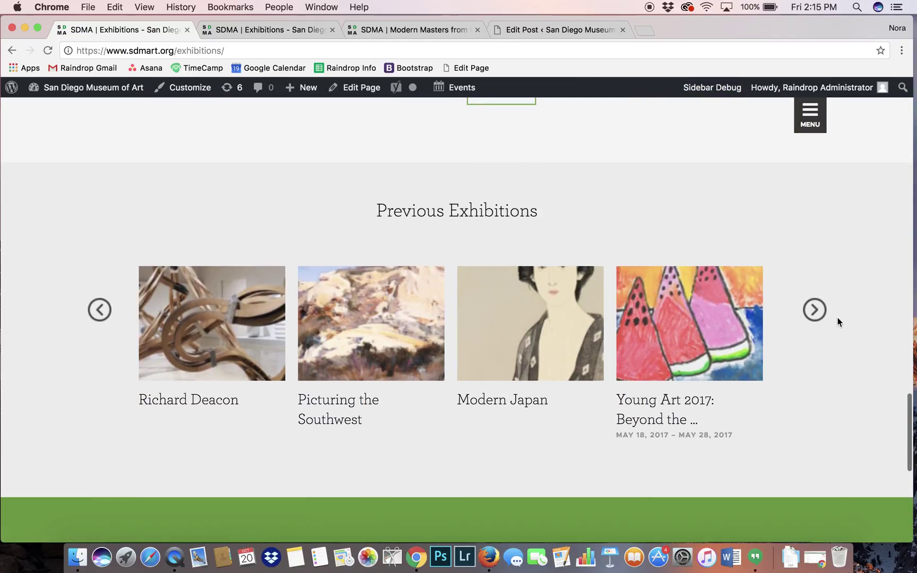
click(817, 319)
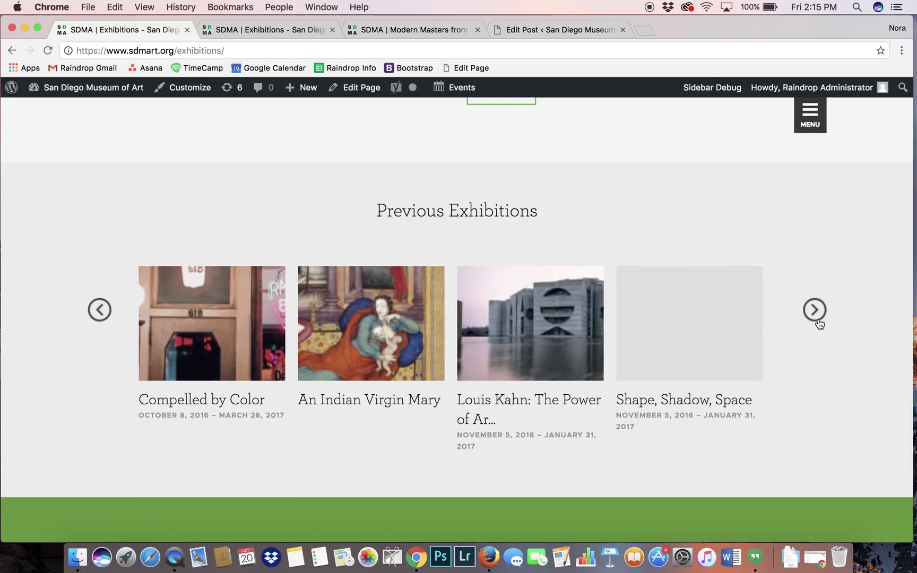
click(817, 318)
scroll(741, 220, up, 20)
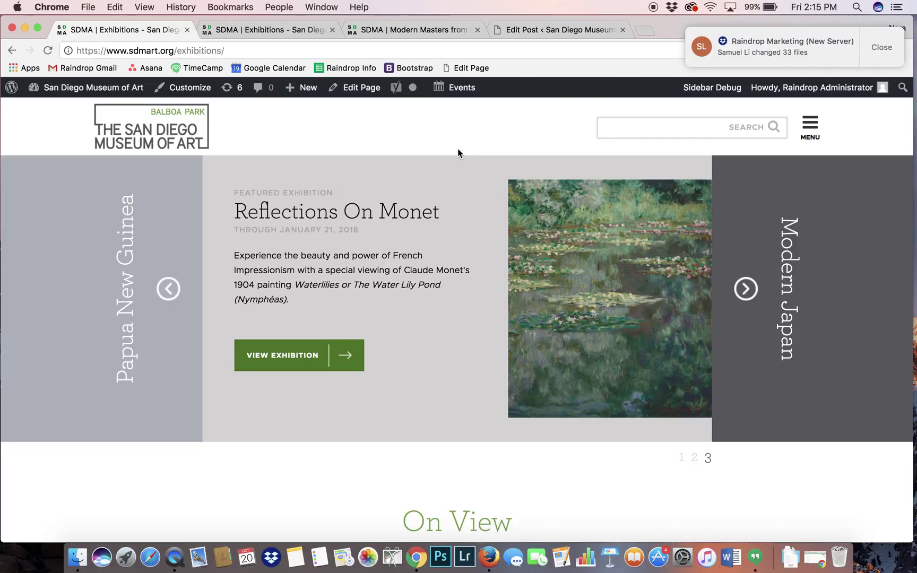
click(882, 48)
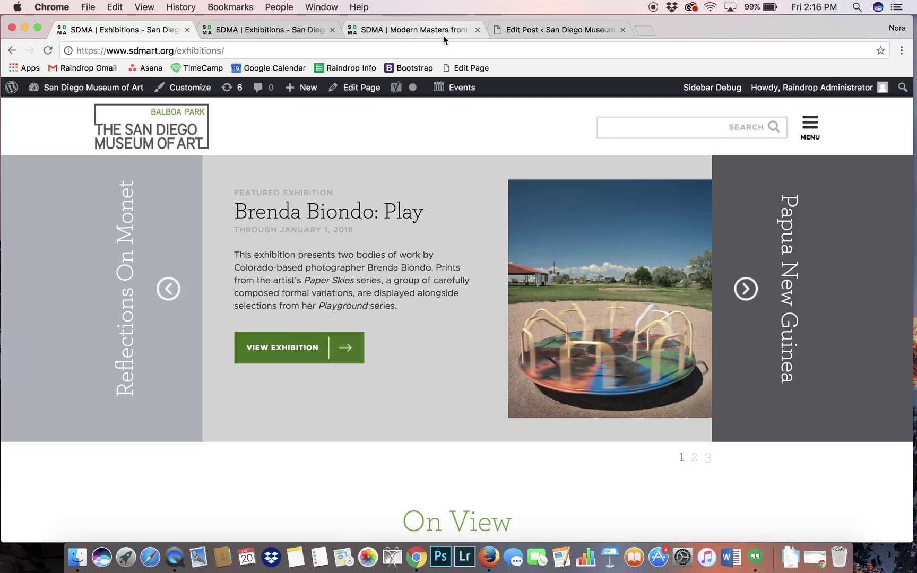
- Examine the Modern Masters from Latin America exhibition page, including its description, related programs and events, sponsors and image gallery
click(444, 35)
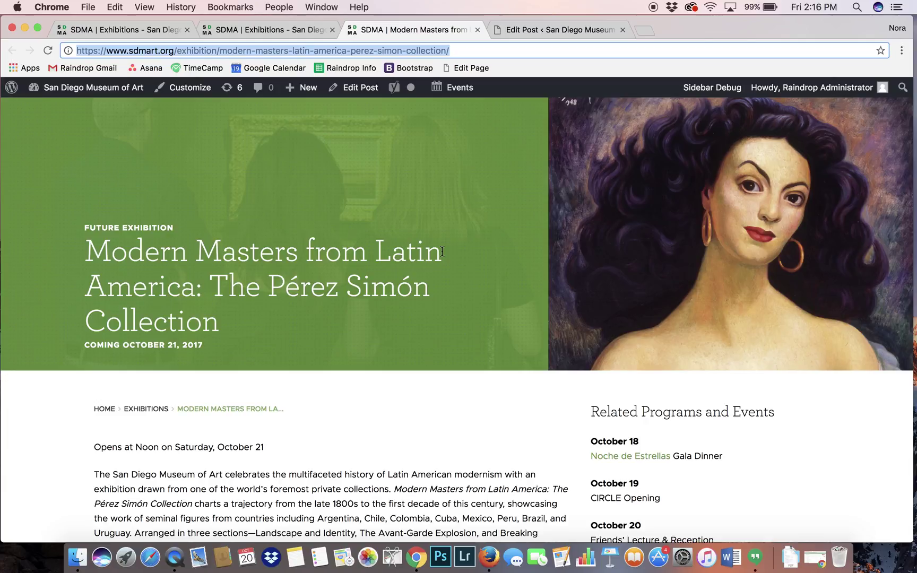
scroll(442, 251, down, 2)
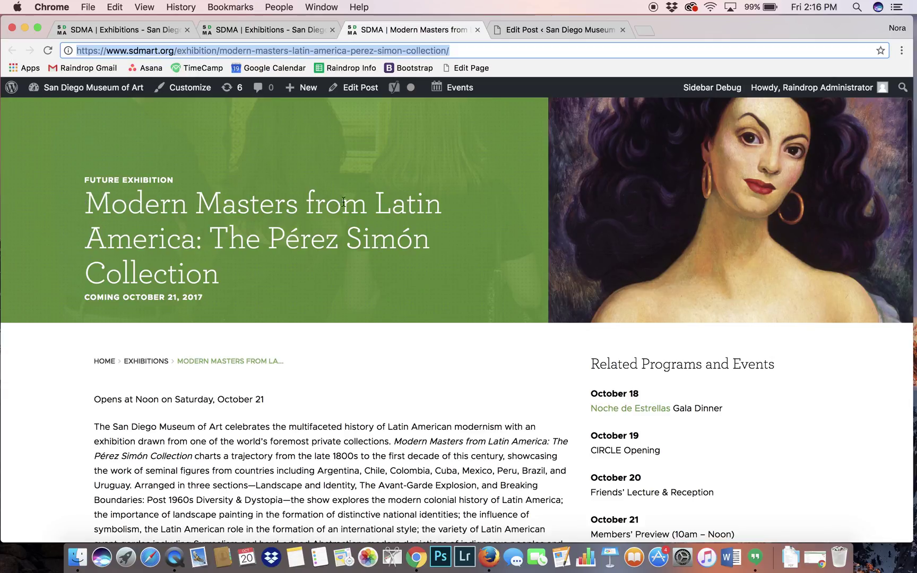
scroll(380, 356, down, 5)
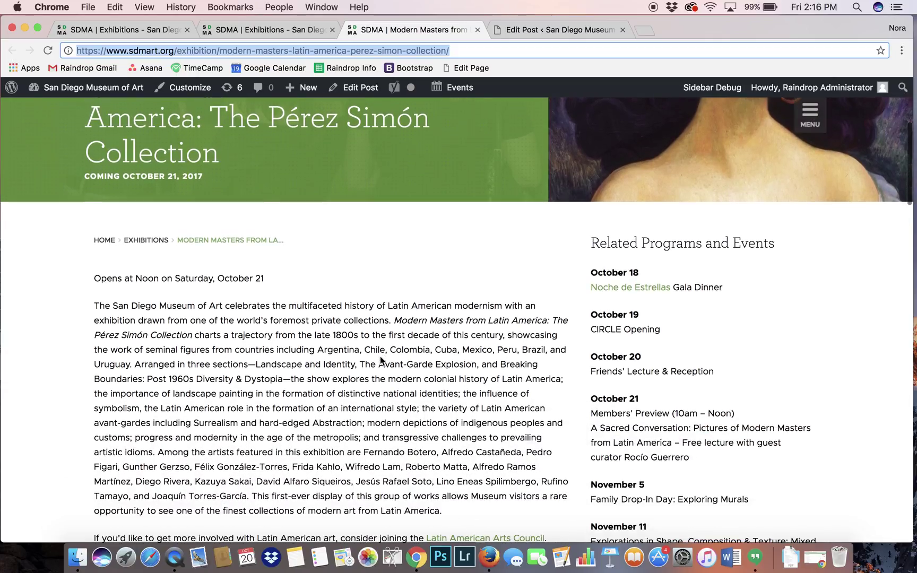
scroll(295, 391, down, 5)
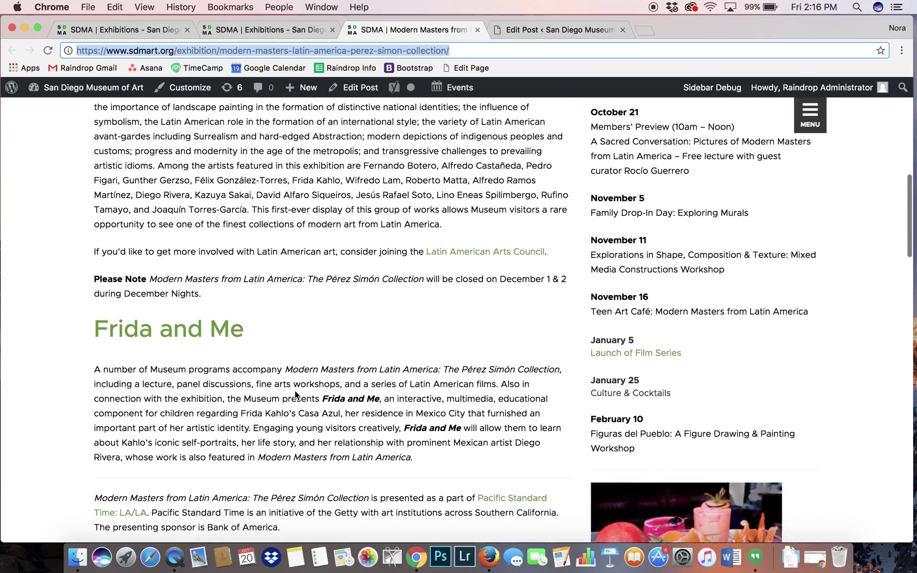
scroll(254, 478, down, 5)
scroll(257, 493, down, 2)
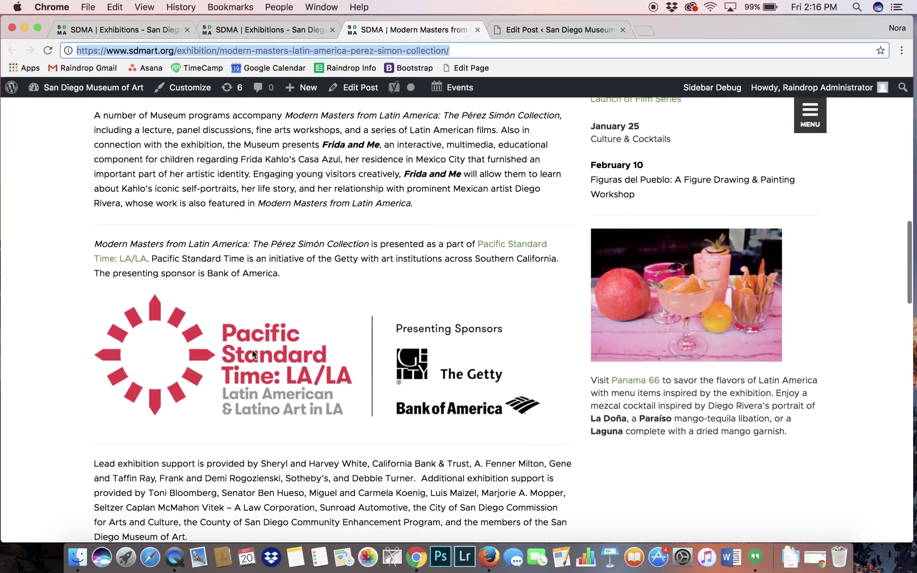
scroll(328, 300, up, 15)
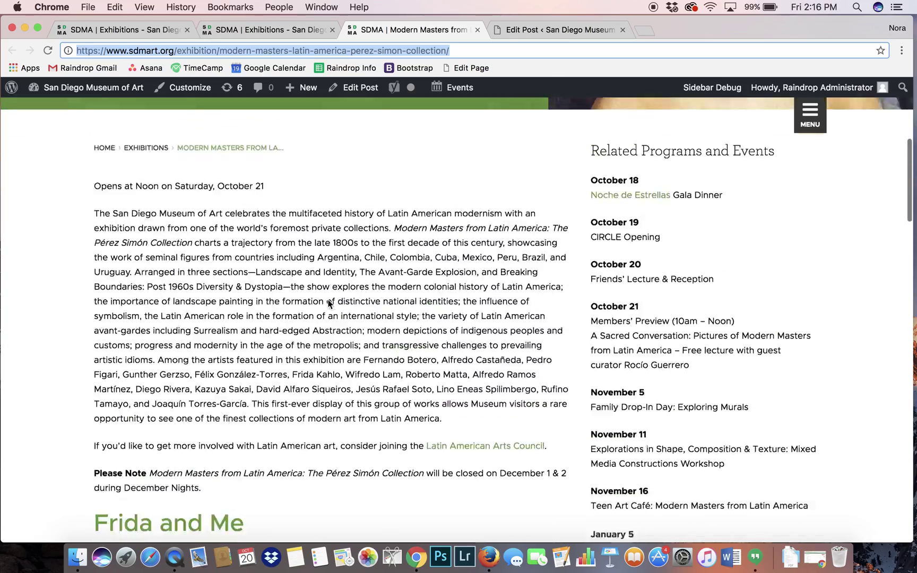
scroll(633, 246, down, 4)
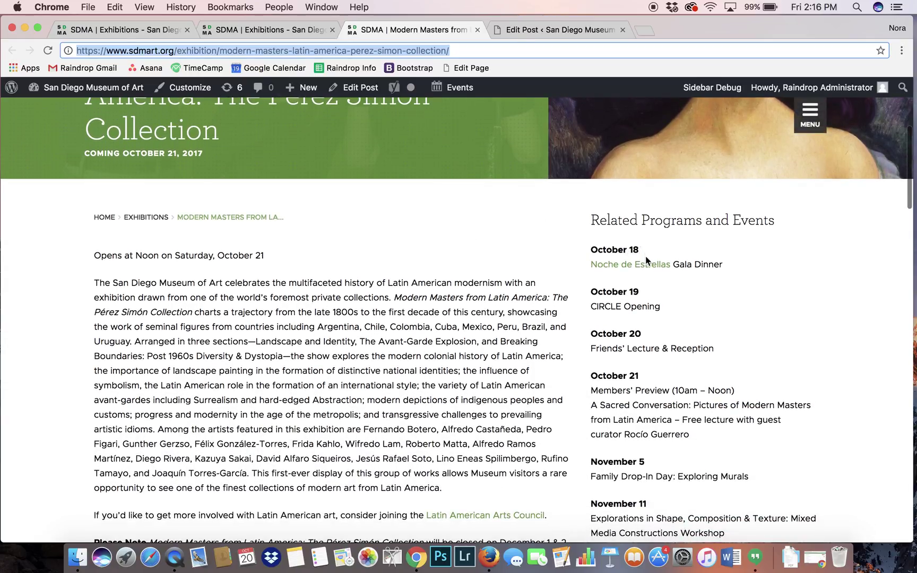
scroll(648, 262, down, 4)
scroll(716, 405, down, 15)
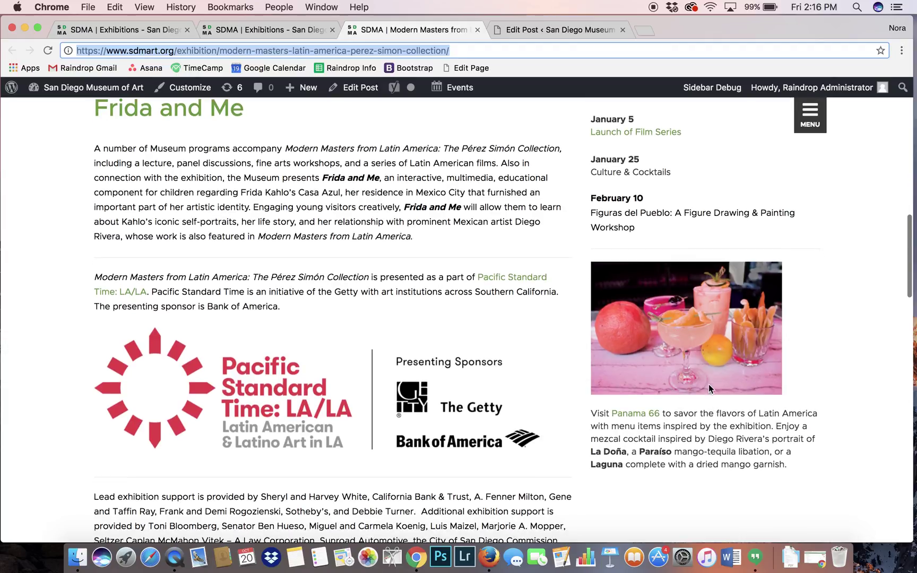
scroll(725, 356, down, 19)
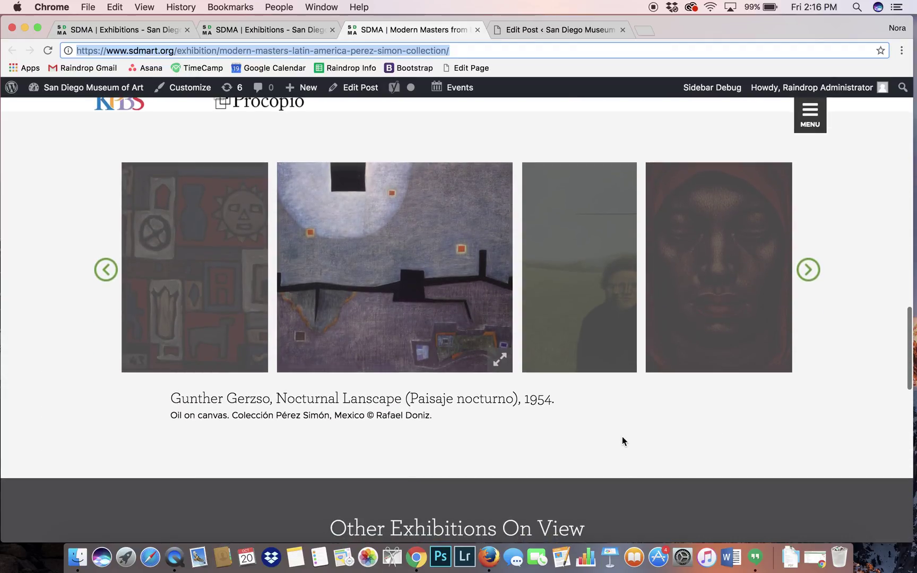
scroll(701, 234, up, 10)
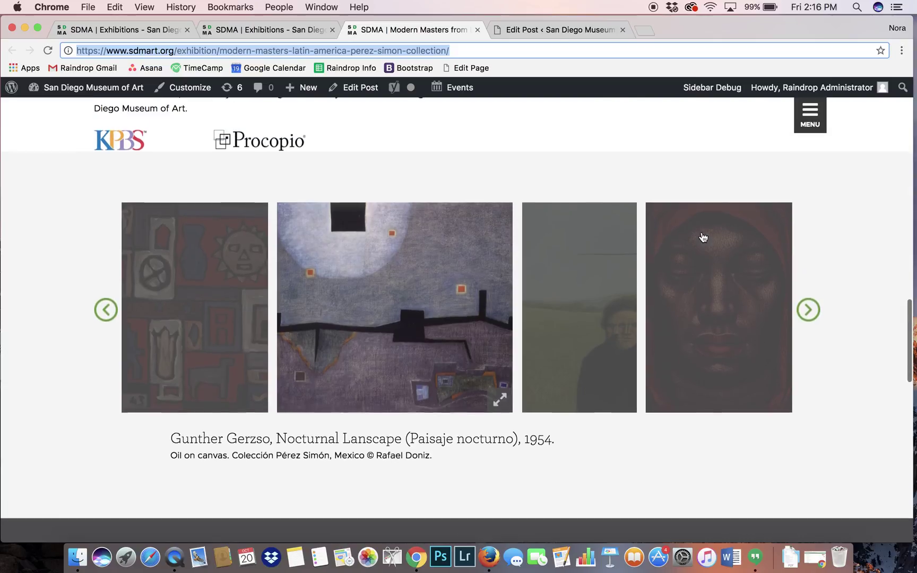
scroll(701, 236, up, 15)
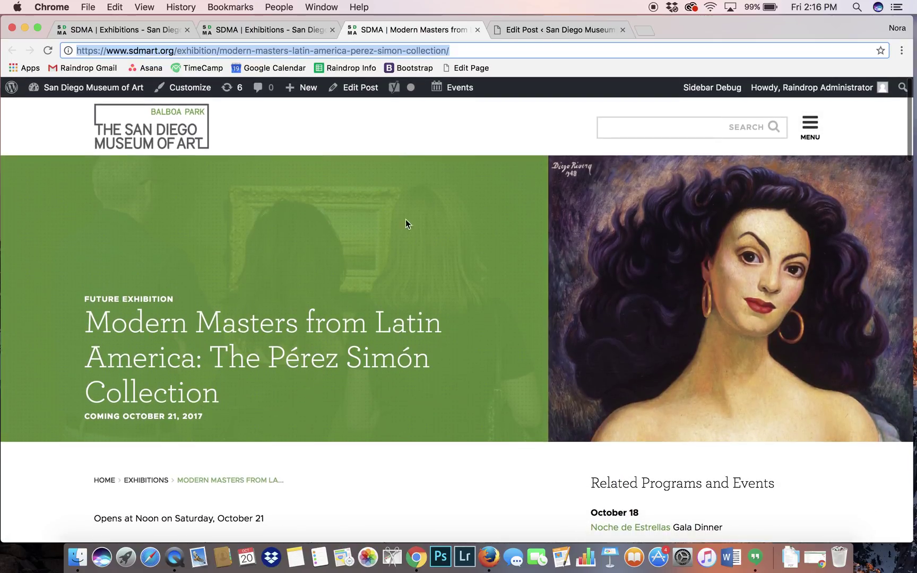
- Review the body content of the Modern Masters exhibition in its WordPress edit post page and dismiss the desktop notification
click(526, 31)
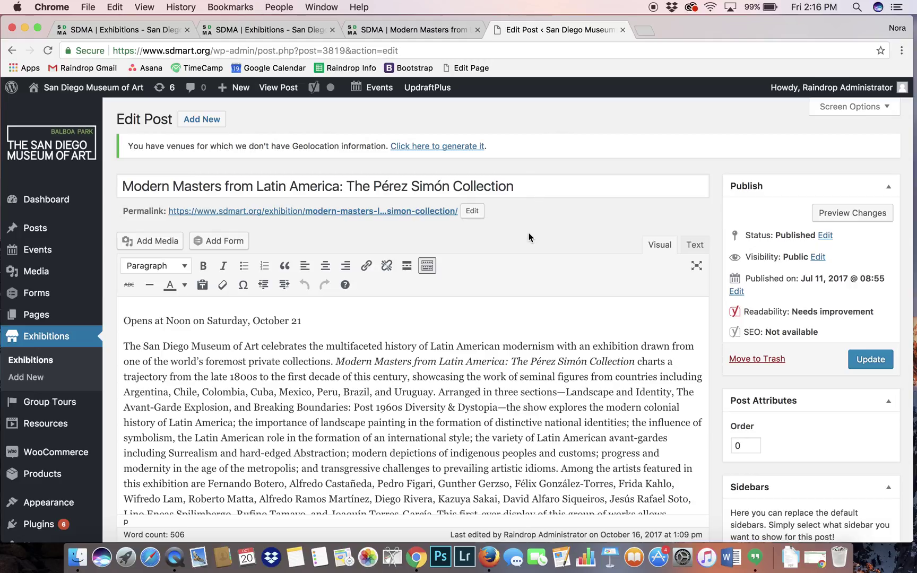
scroll(528, 237, down, 5)
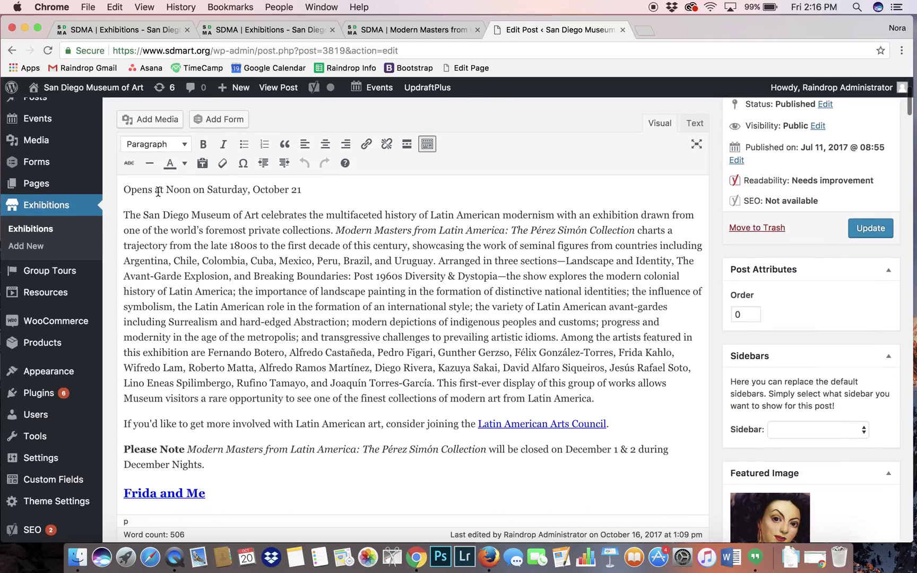
scroll(186, 260, down, 10)
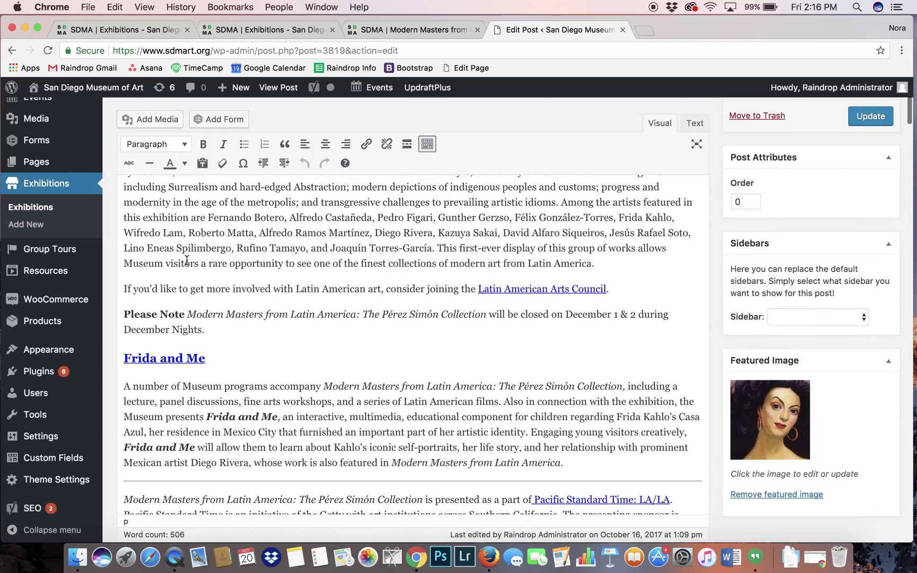
scroll(187, 260, down, 5)
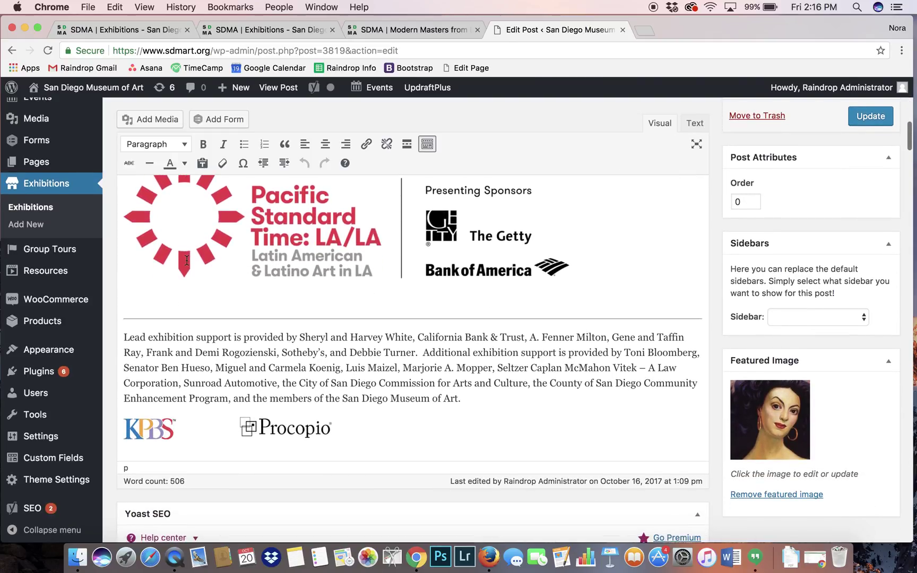
scroll(187, 261, up, 15)
scroll(187, 260, up, 3)
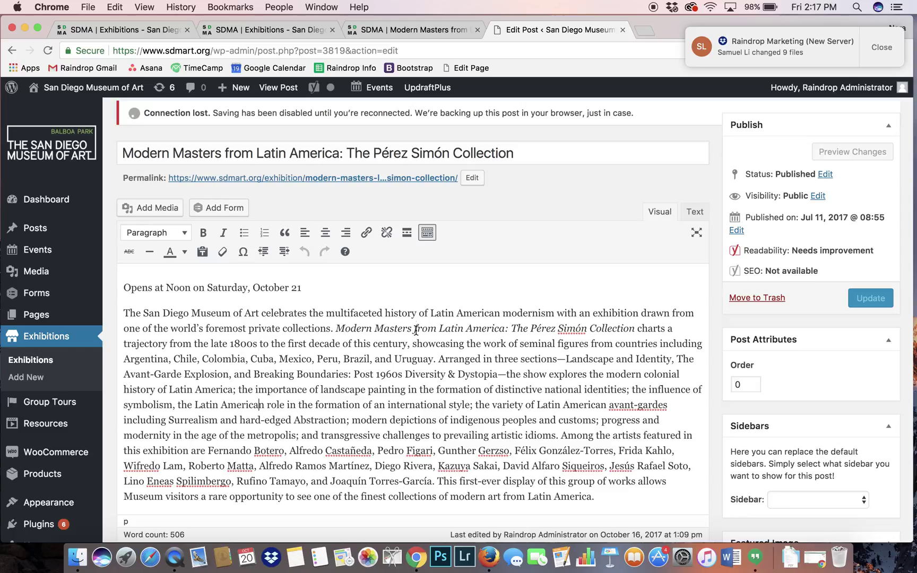
click(881, 47)
- Check the Current Exhibition Status choices in the post's general Exhibition Options, keeping Future selected
scroll(635, 287, down, 5)
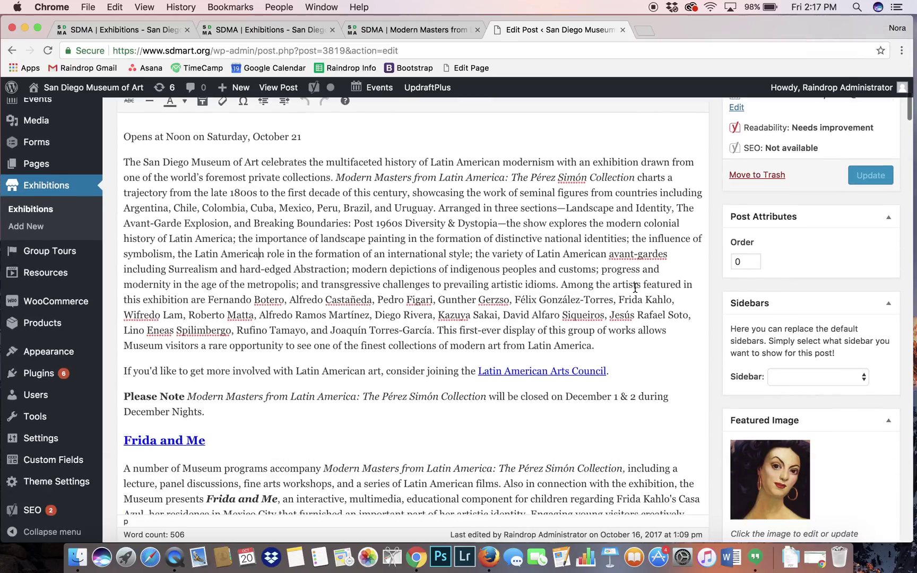
scroll(392, 410, down, 10)
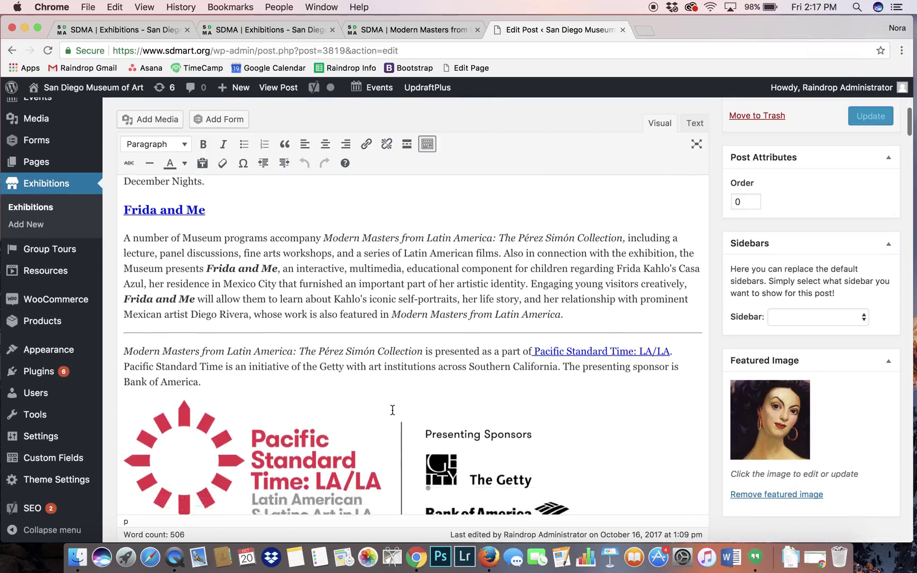
scroll(393, 410, down, 10)
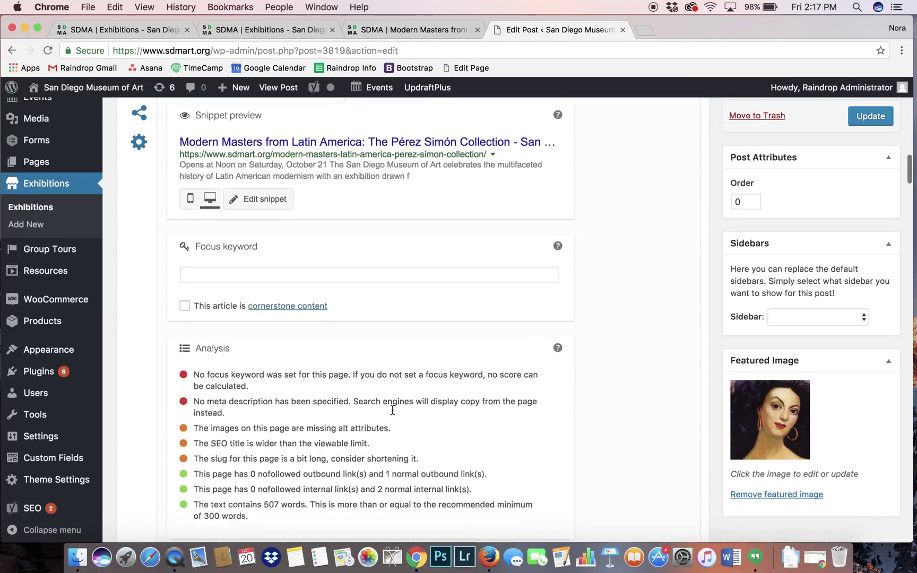
scroll(393, 414, down, 5)
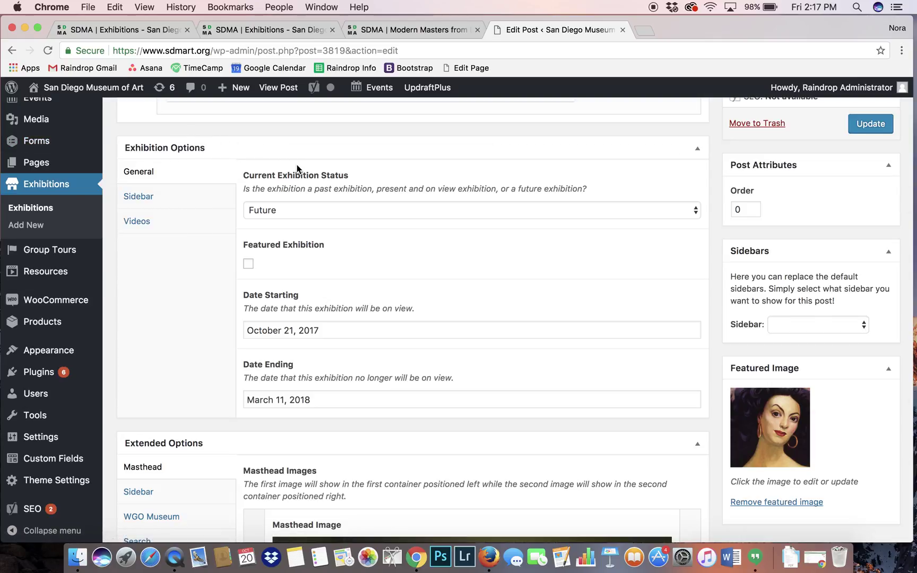
click(277, 212)
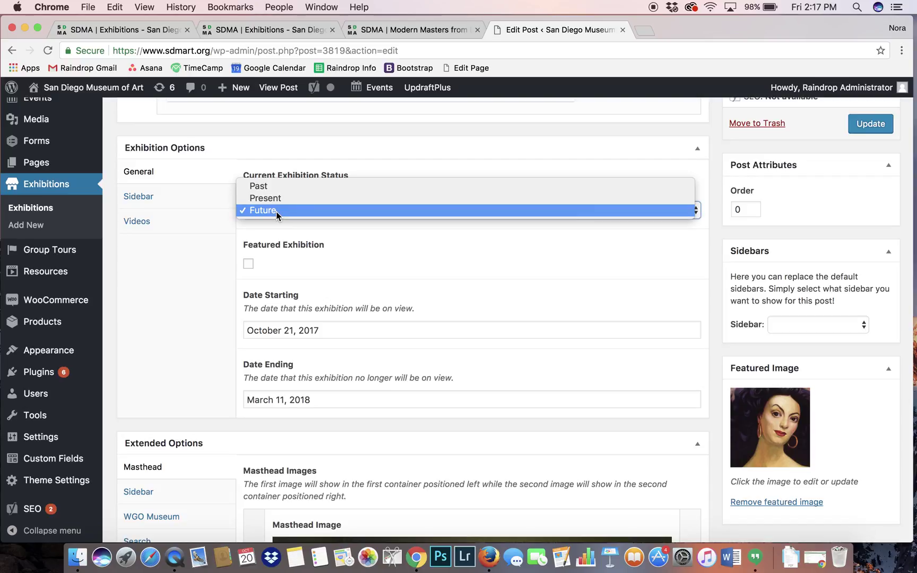
click(276, 211)
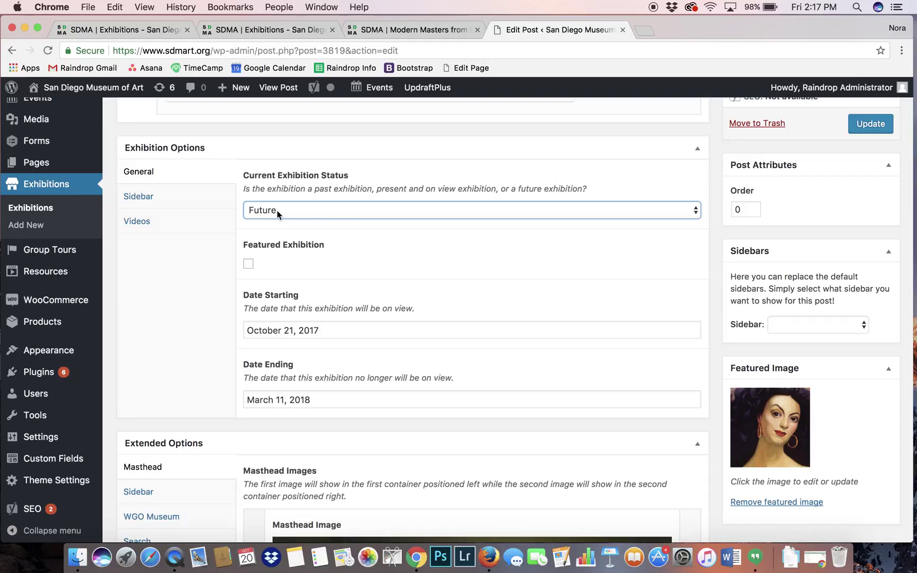
click(277, 211)
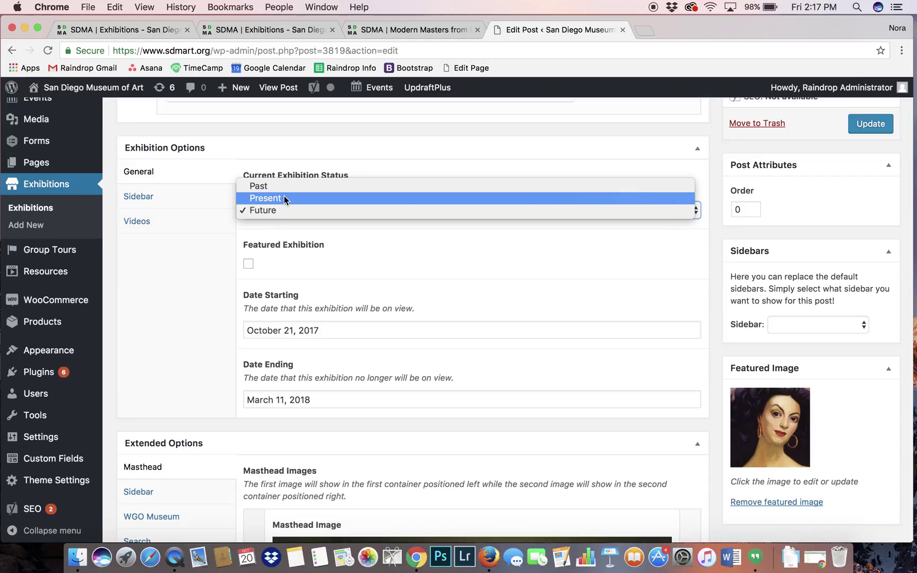
click(281, 236)
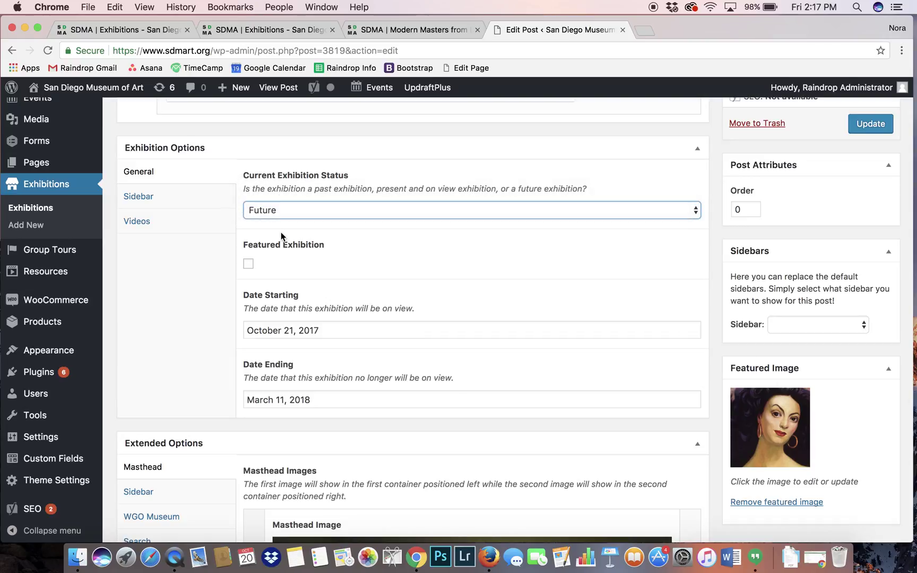
- Look over the On View section of the public exhibitions page and return to the exhibition's edit post
click(262, 30)
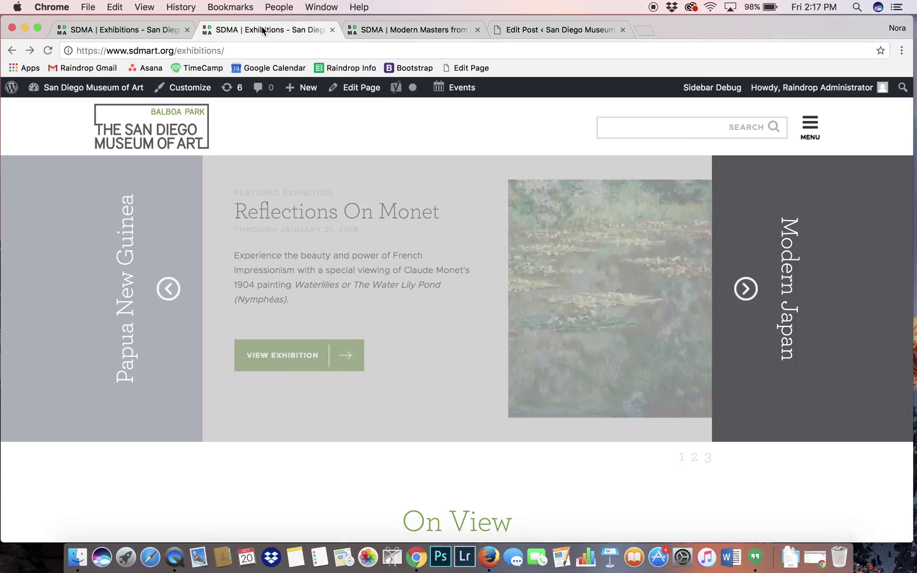
scroll(374, 379, down, 8)
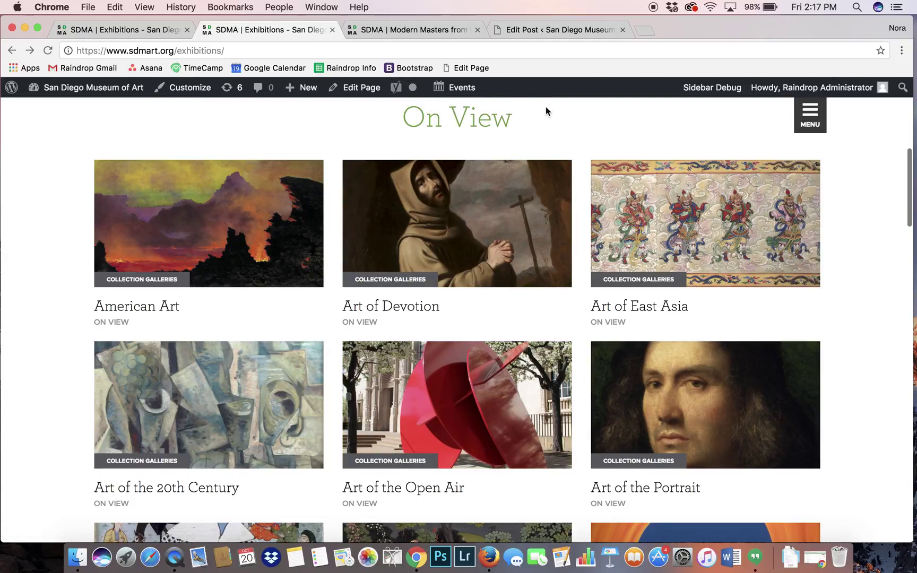
click(453, 25)
click(514, 32)
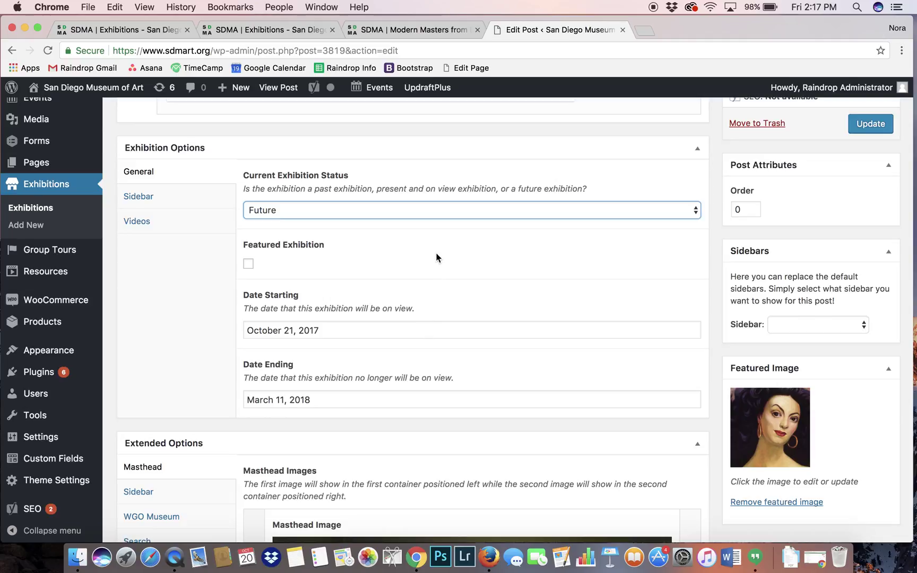
- Recheck the Current Exhibition Status choices, then view the Previous Exhibitions section of the public exhibitions page
click(428, 210)
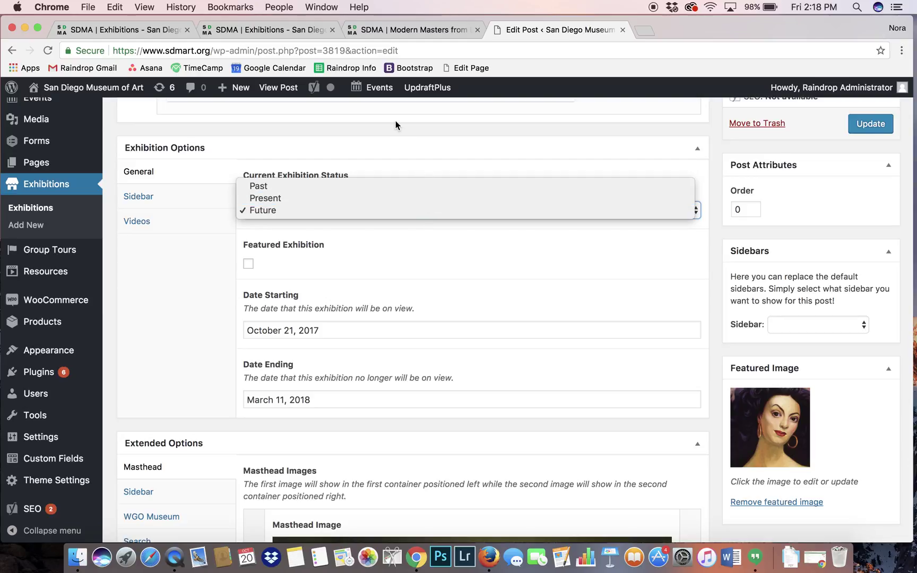
click(303, 32)
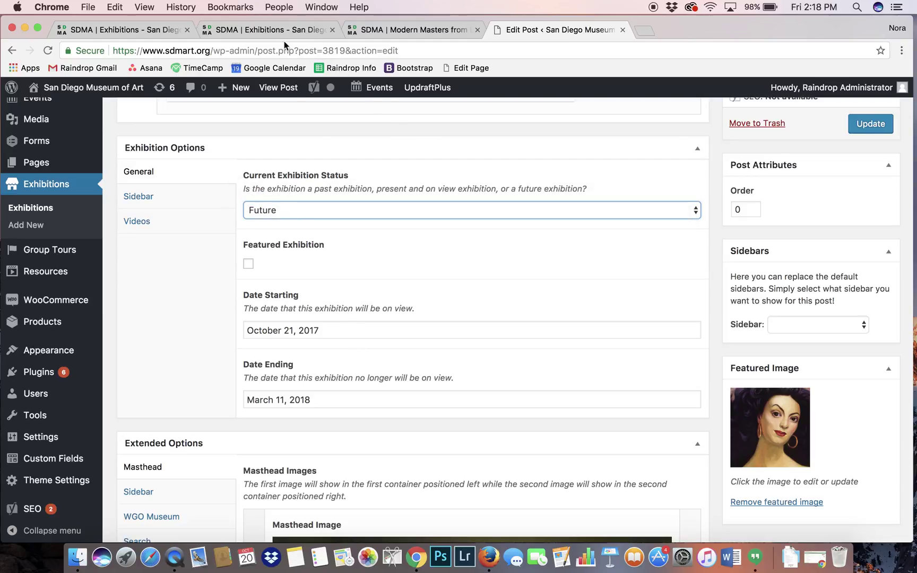
click(305, 31)
scroll(359, 276, down, 2)
scroll(358, 288, down, 20)
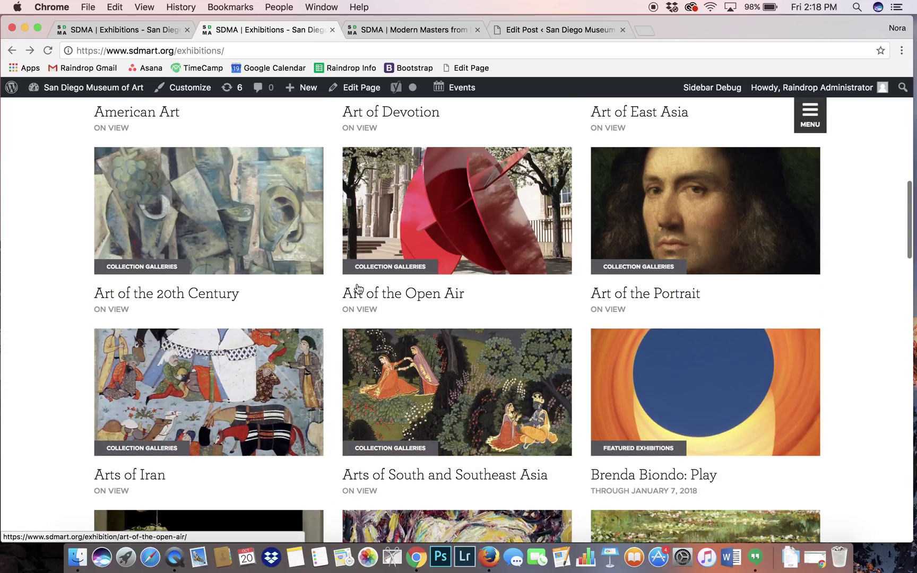
scroll(357, 286, down, 20)
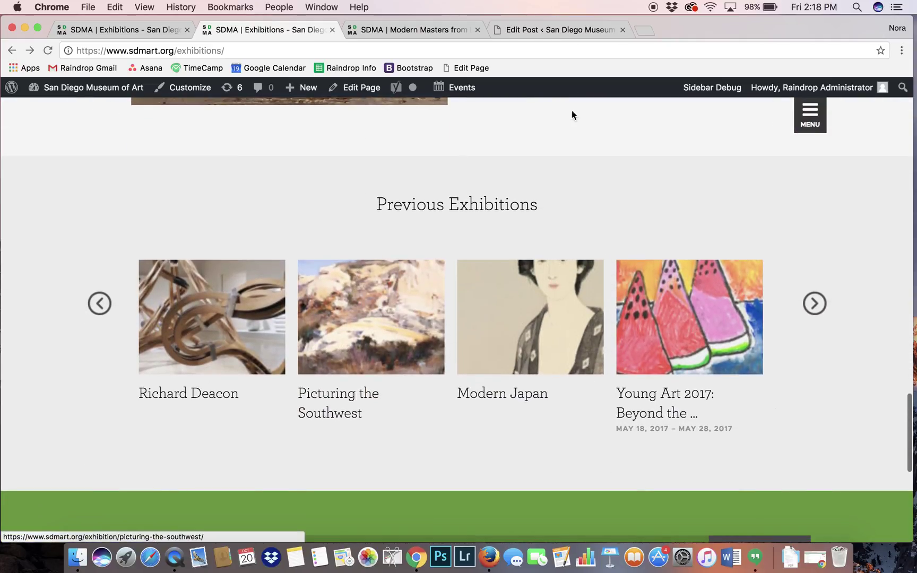
- Return to the exhibition's edit post and review the Featured Exhibition, Date Starting and Date Ending fields
click(544, 29)
click(212, 285)
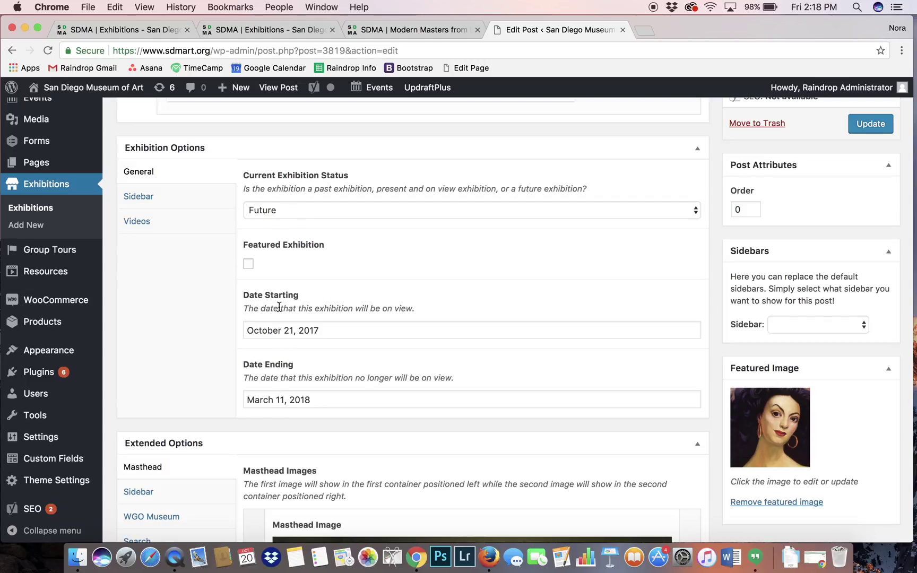
scroll(259, 279, down, 2)
scroll(259, 279, up, 1)
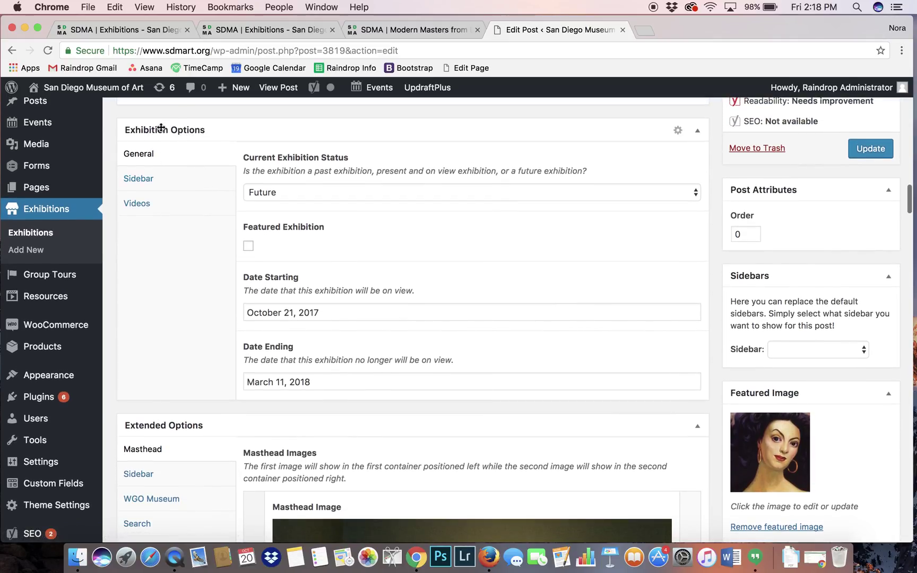
- Show the Sidebar settings of Exhibition Options and highlight the Where to View text in the Information Container
click(160, 184)
scroll(328, 243, up, 1)
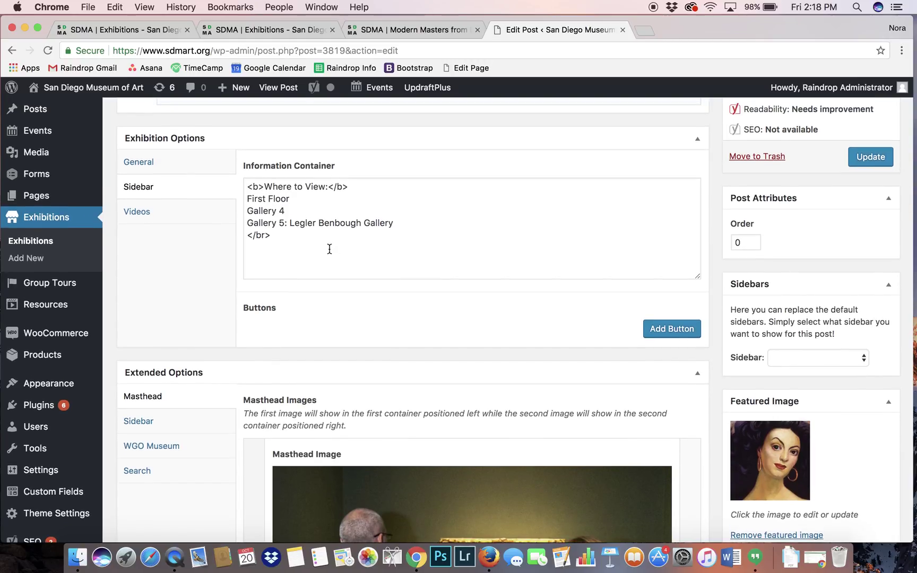
drag(313, 242, 248, 179)
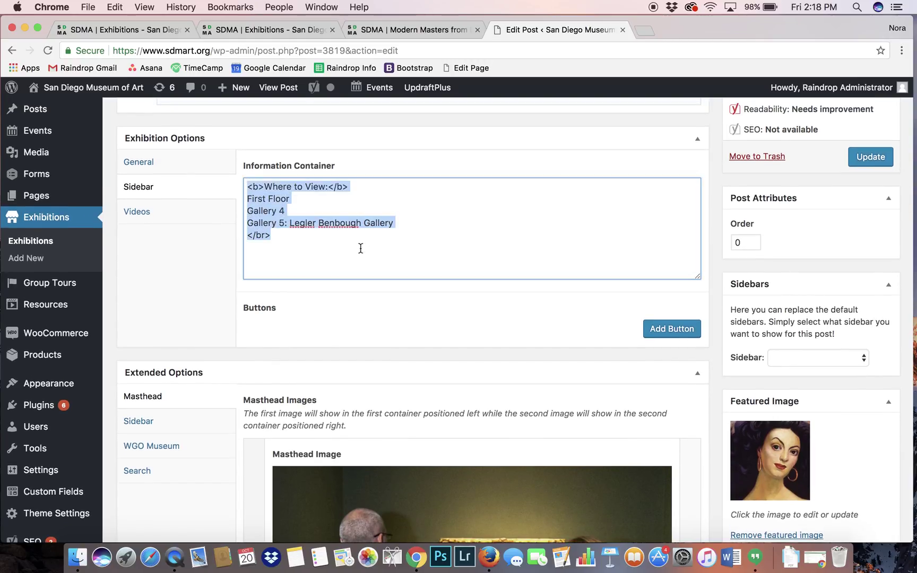
click(375, 260)
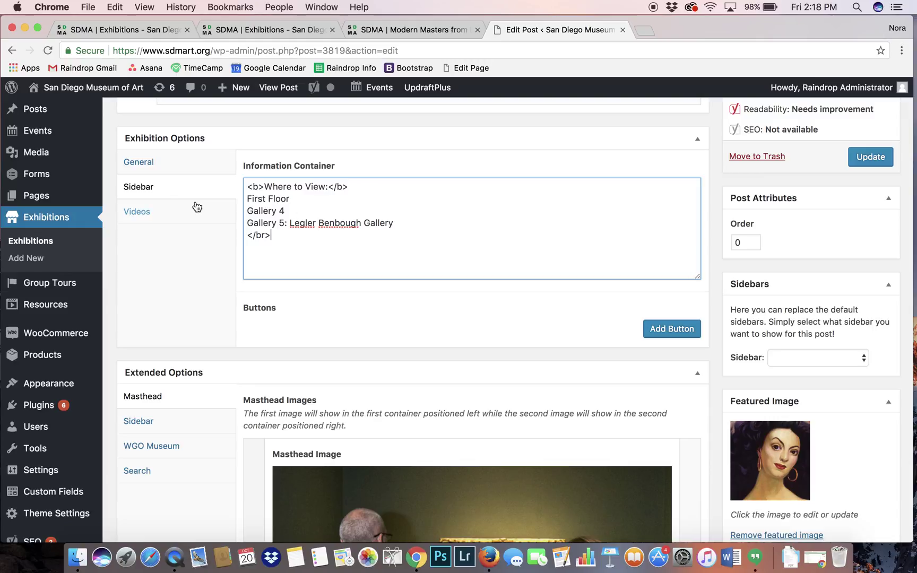
- Show the Videos settings of Exhibition Options and inspect the Exhibition YouTube Link row
click(180, 212)
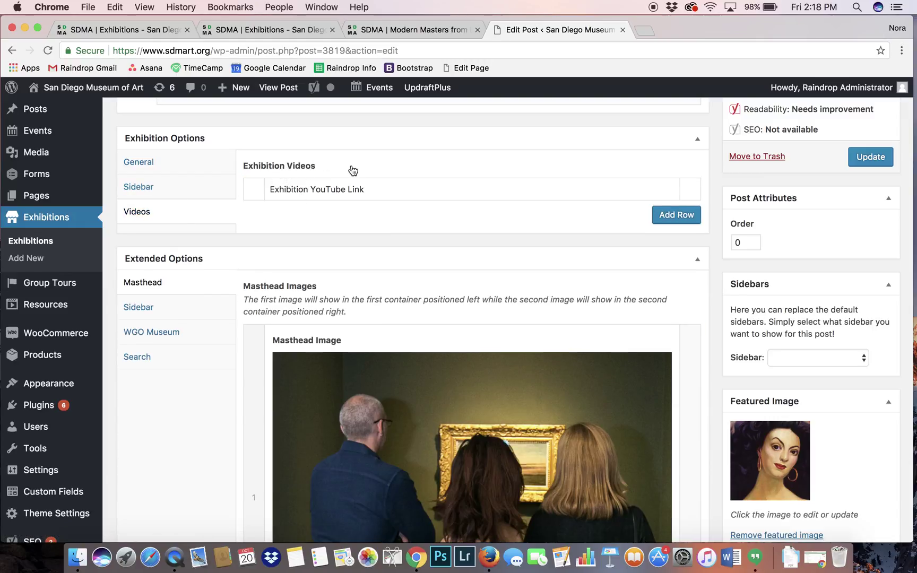
drag(364, 189, 314, 189)
click(314, 189)
- Review the Masthead Images in Extended Options and compare them with the masthead of the public Modern Masters page
scroll(209, 455, down, 3)
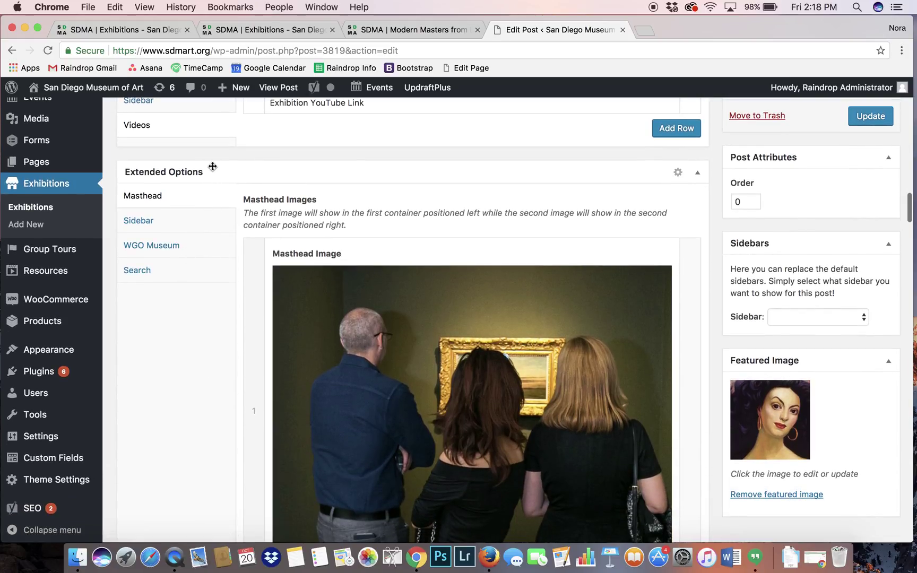
scroll(237, 240, down, 3)
scroll(236, 240, up, 1)
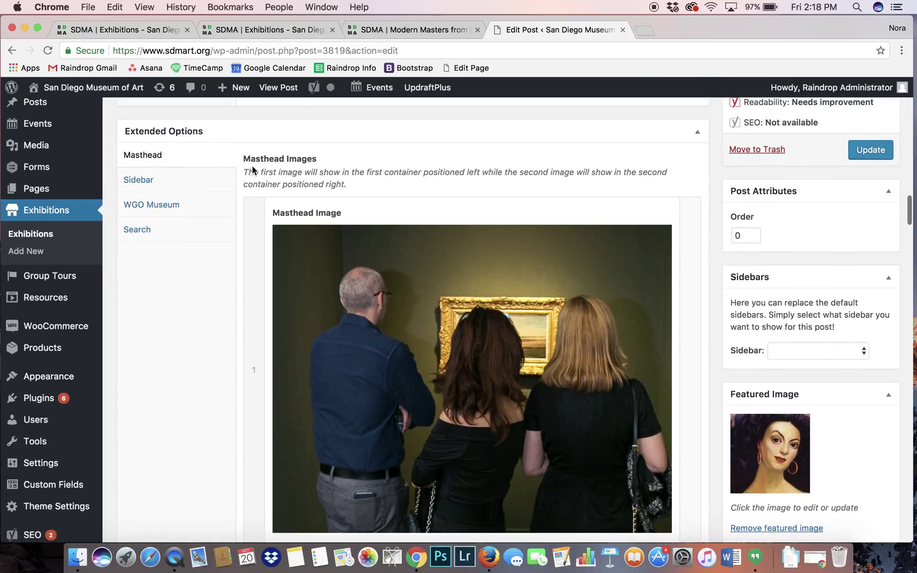
scroll(236, 218, down, 10)
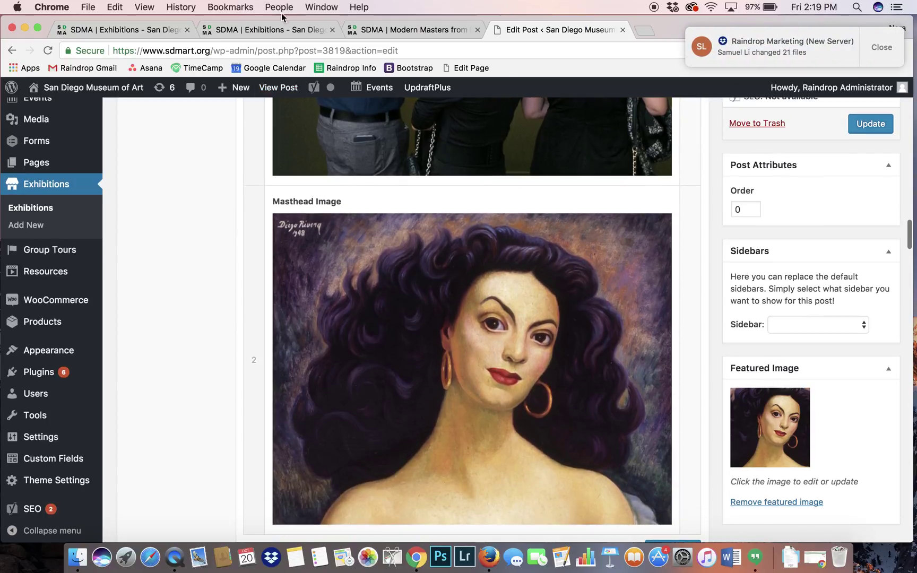
click(375, 30)
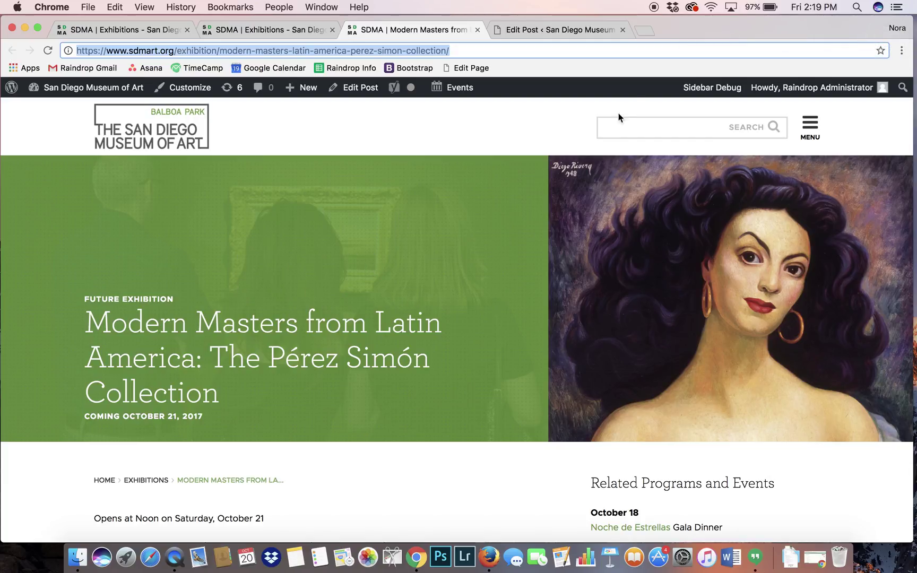
click(562, 32)
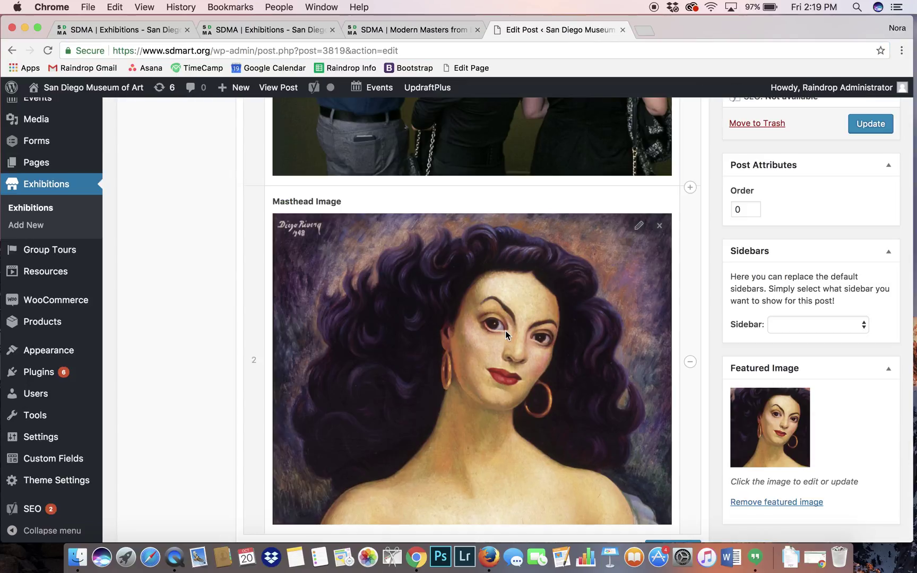
- Examine the first and second masthead images in the post's Extended Options and the order they are placed in
scroll(505, 330, up, 5)
scroll(507, 335, up, 3)
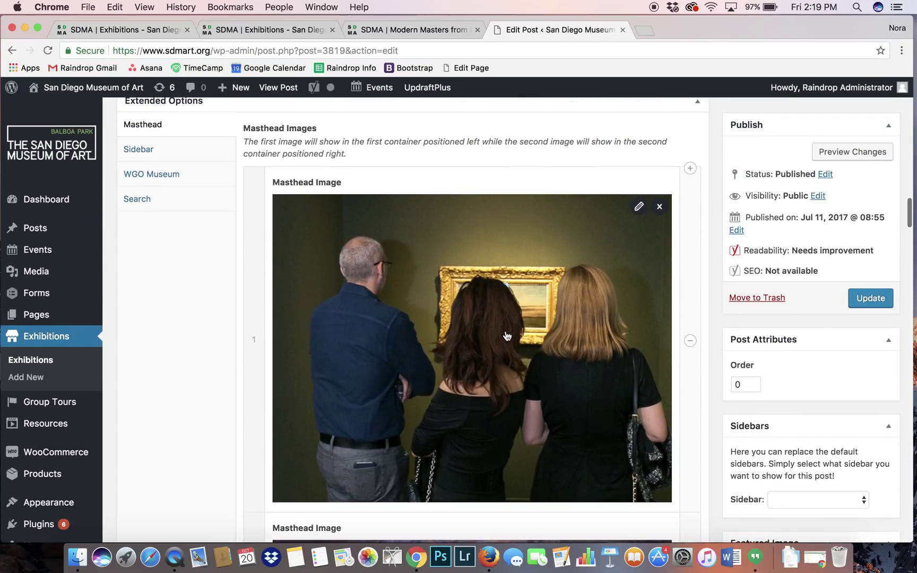
scroll(507, 335, down, 2)
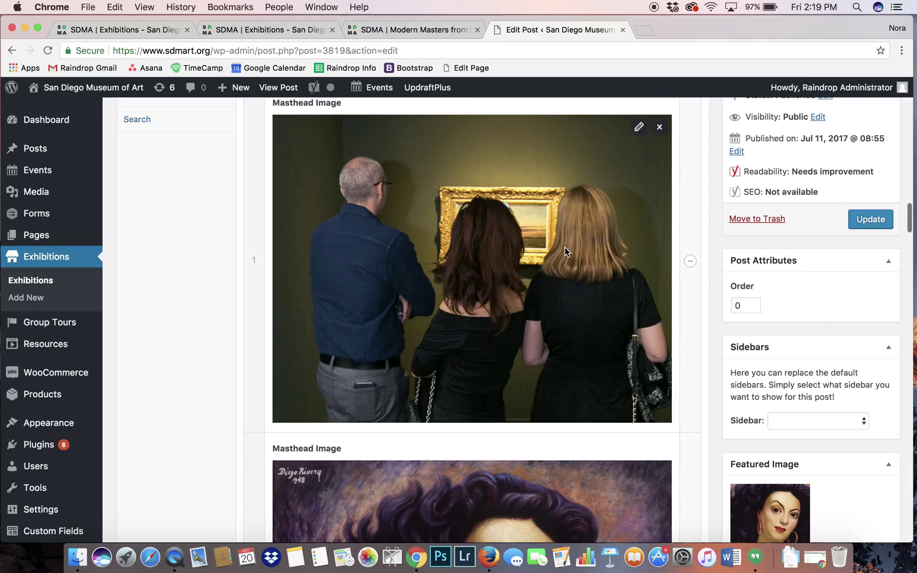
scroll(565, 248, down, 6)
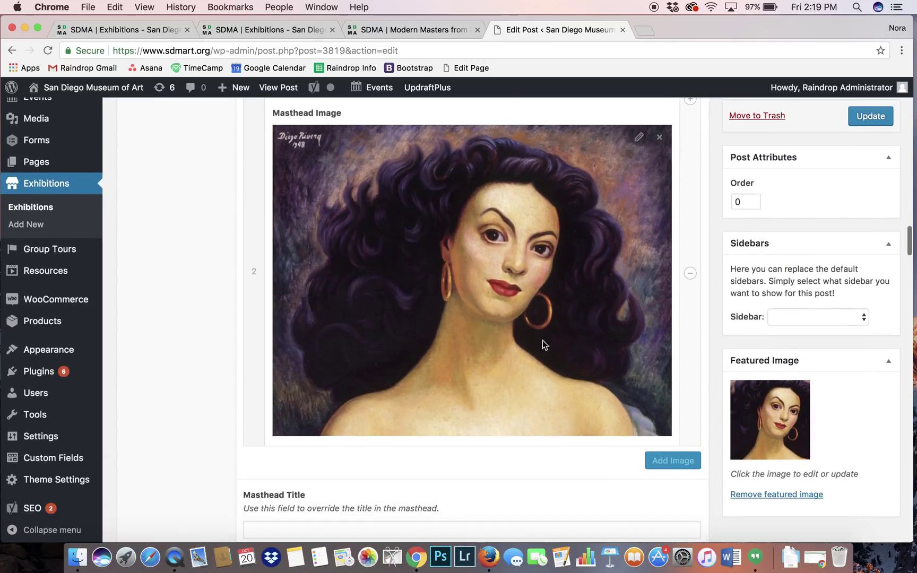
scroll(606, 304, up, 5)
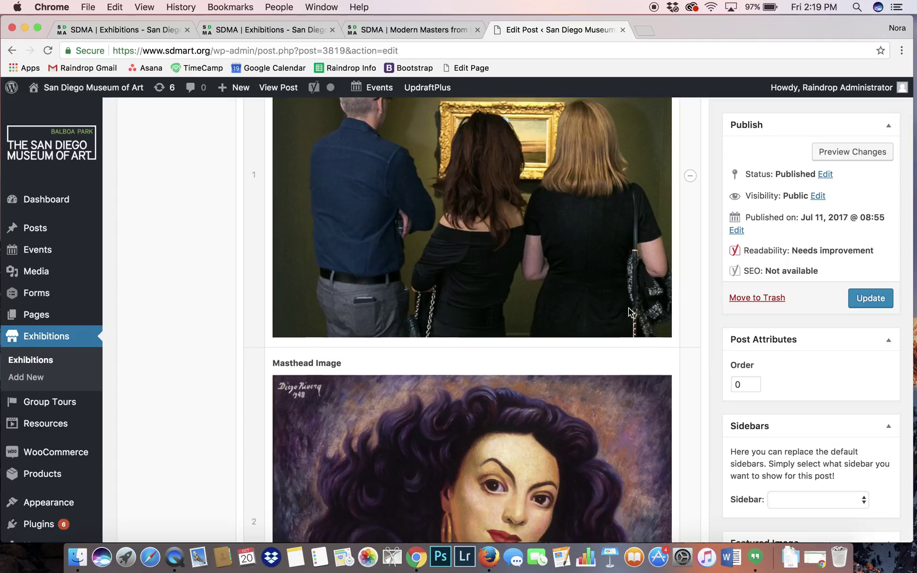
scroll(629, 308, up, 3)
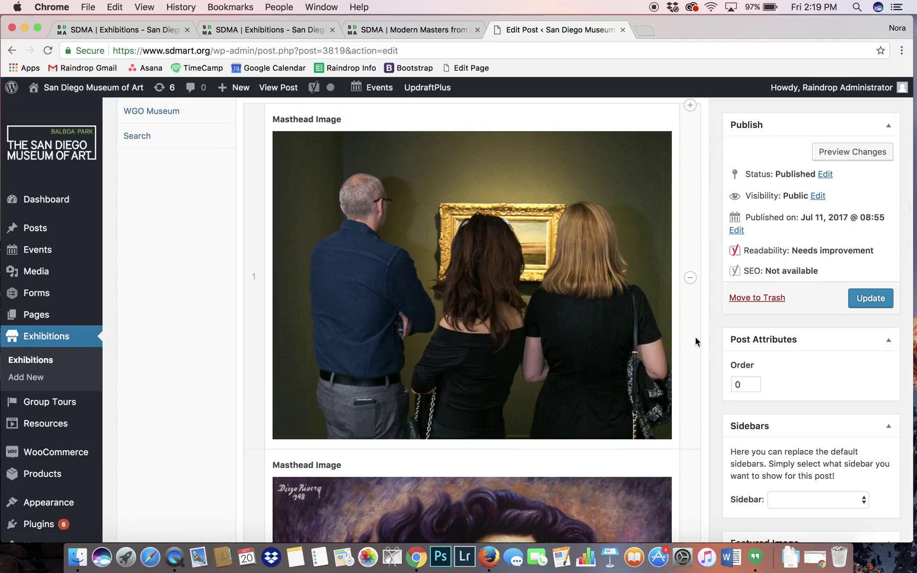
scroll(615, 246, down, 1)
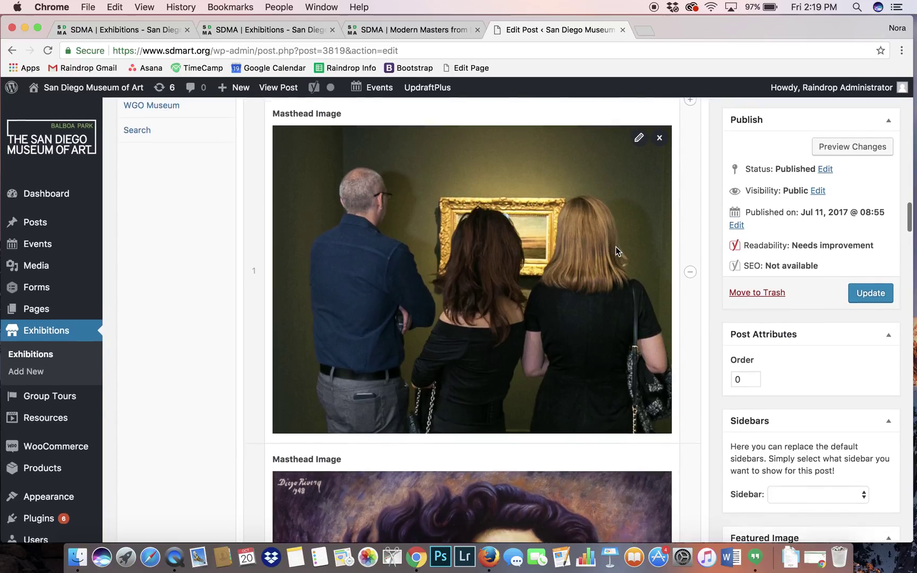
scroll(616, 247, up, 5)
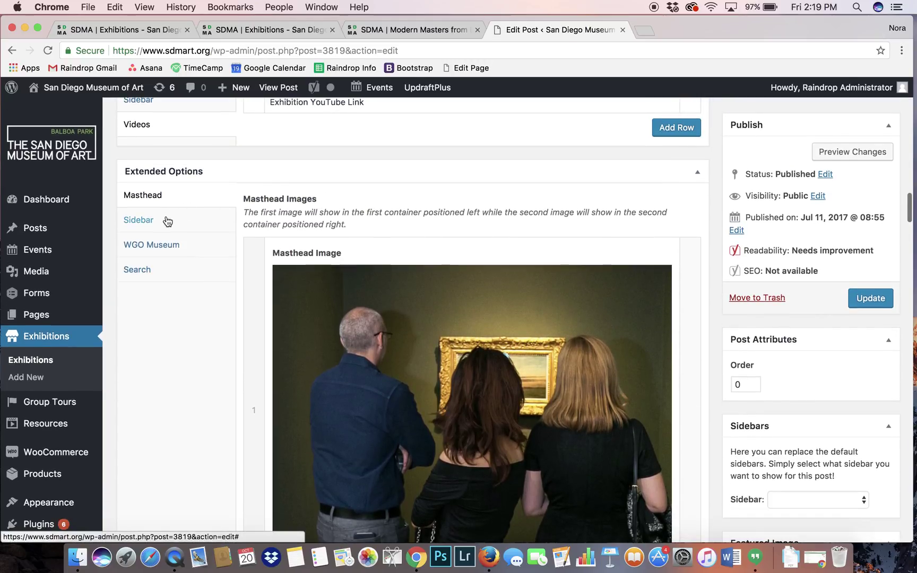
- Review the Custom Sidebar content in Extended Options, from Related Programs and Events down to the Panama 66 paragraph
click(165, 220)
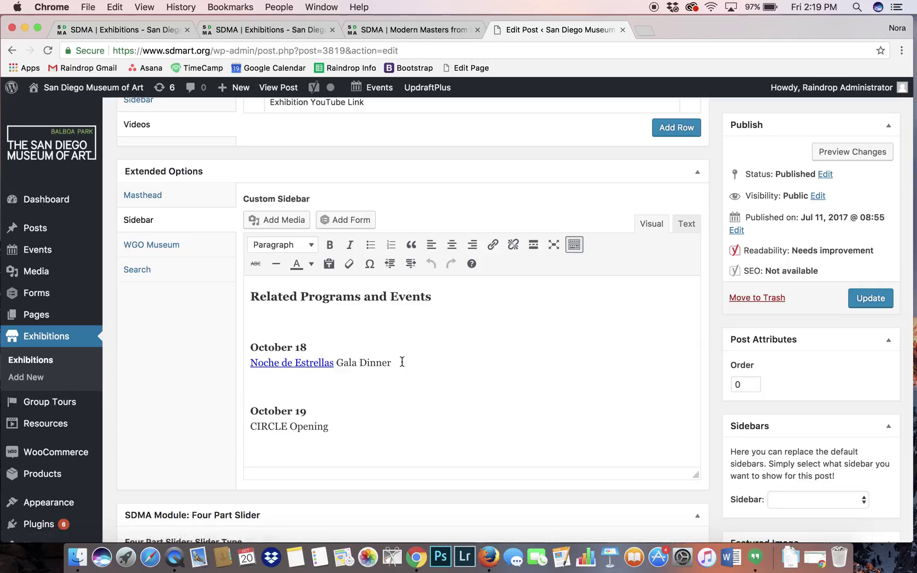
scroll(402, 362, down, 2)
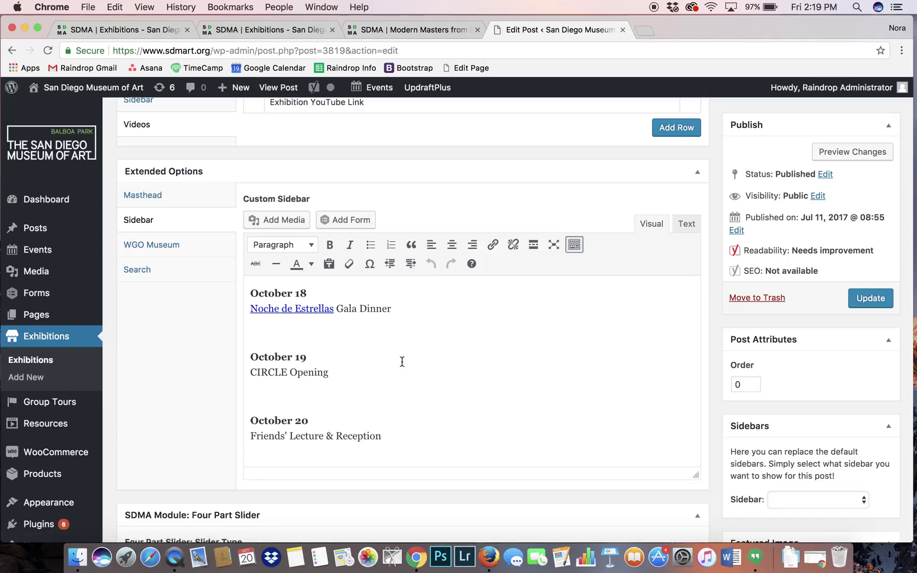
scroll(402, 362, up, 2)
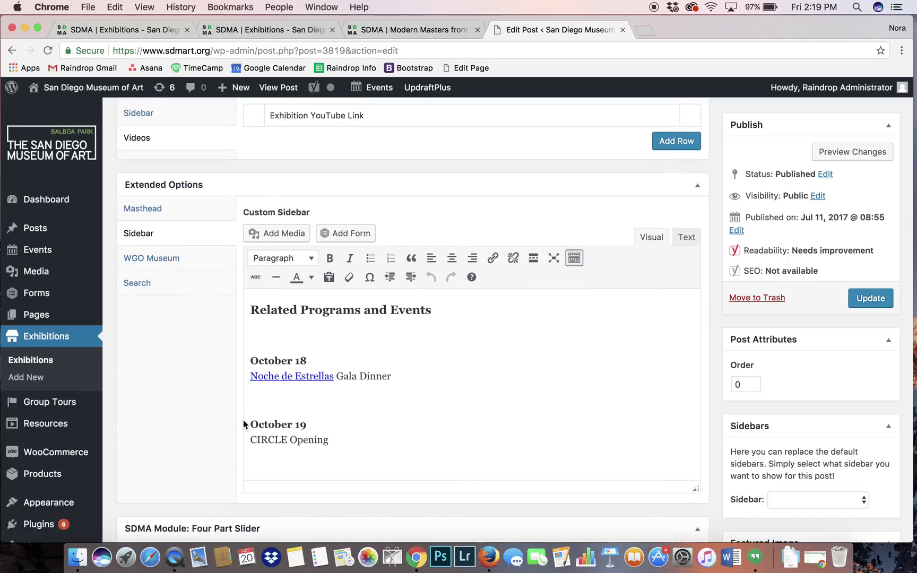
scroll(244, 422, down, 1)
scroll(244, 420, down, 1)
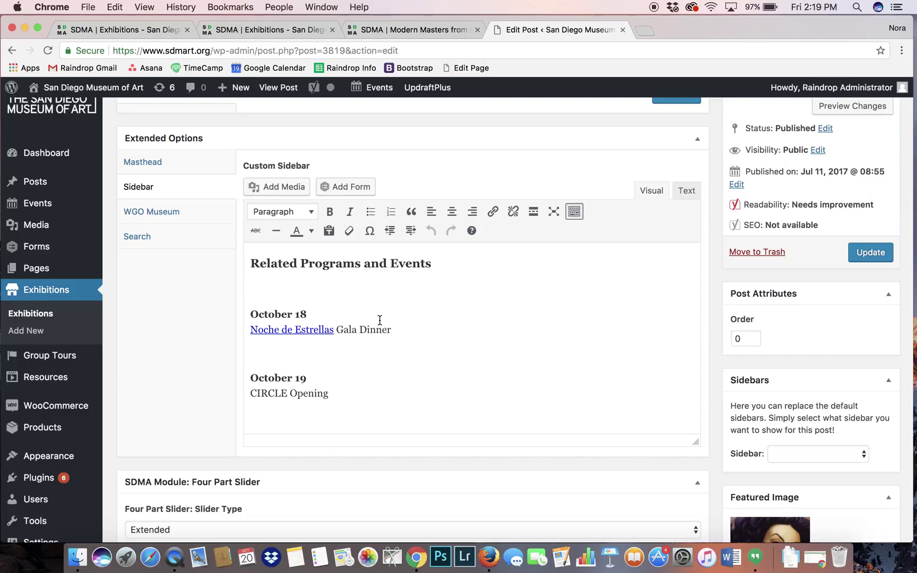
scroll(380, 320, down, 5)
scroll(379, 320, down, 2)
scroll(379, 320, down, 10)
scroll(388, 293, down, 7)
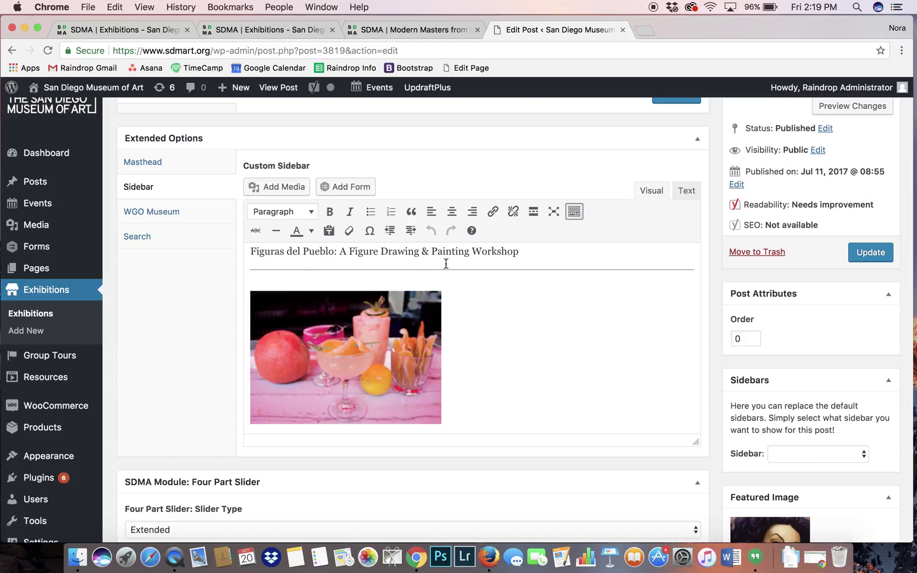
scroll(528, 375, down, 2)
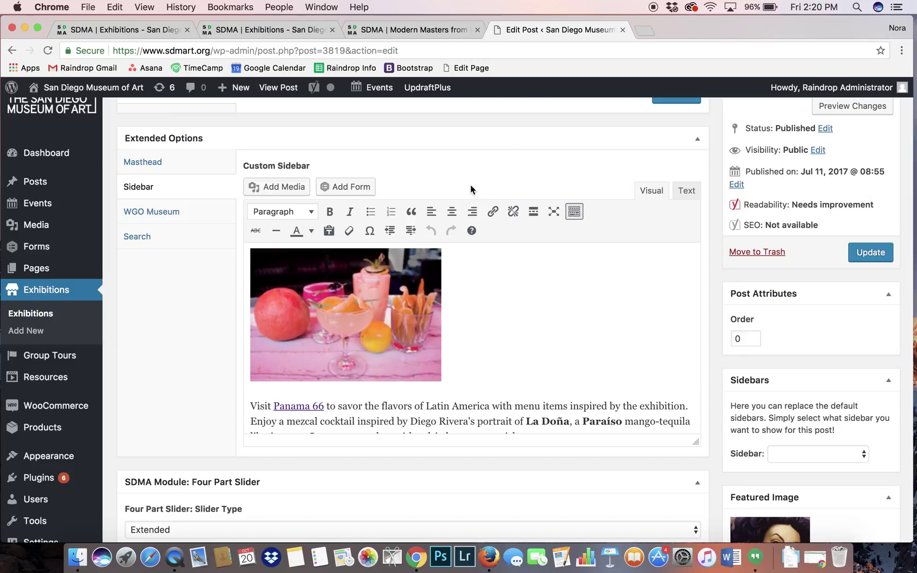
- Revisit the Information Container text in Exhibition Options' Sidebar settings and compare it with the Custom Sidebar content in Extended Options
scroll(398, 177, up, 4)
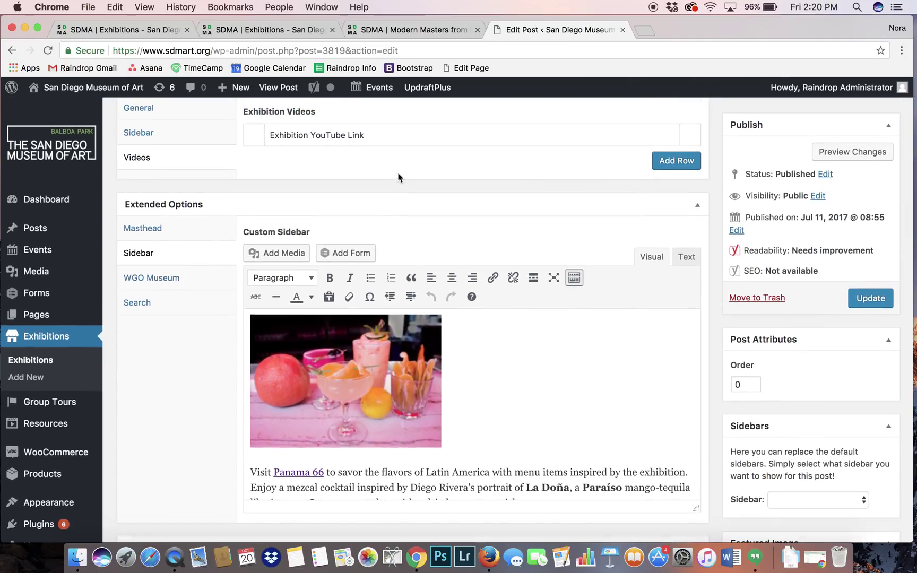
click(145, 178)
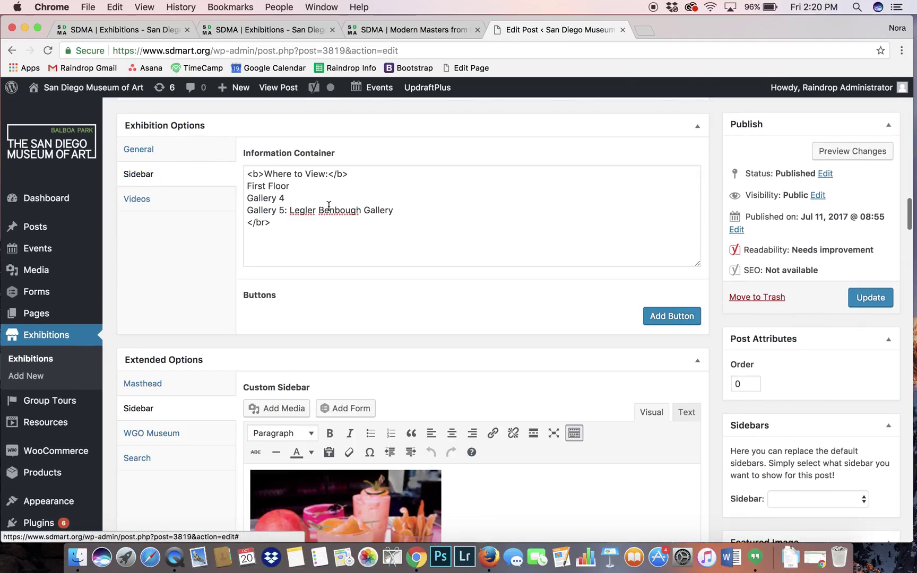
click(287, 234)
key(super+a)
click(298, 227)
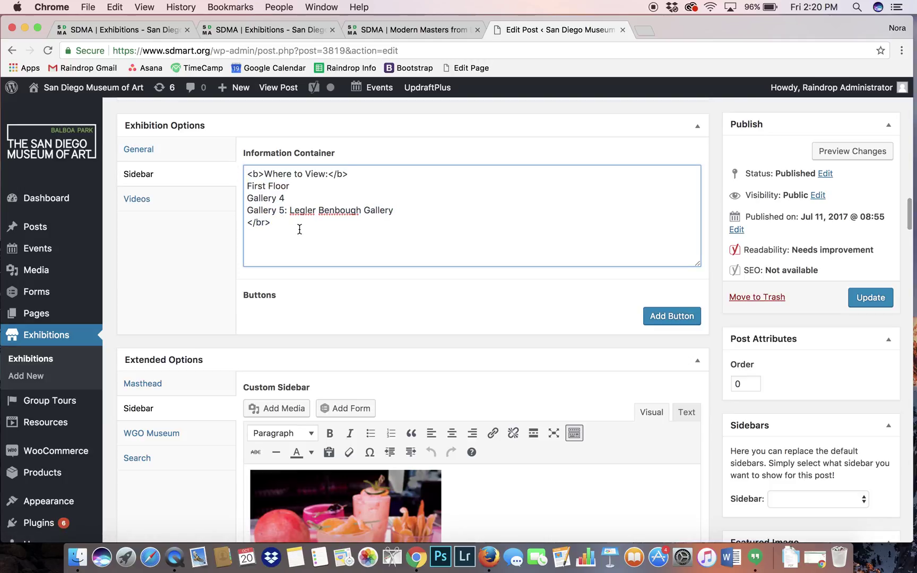
click(272, 185)
scroll(316, 226, down, 5)
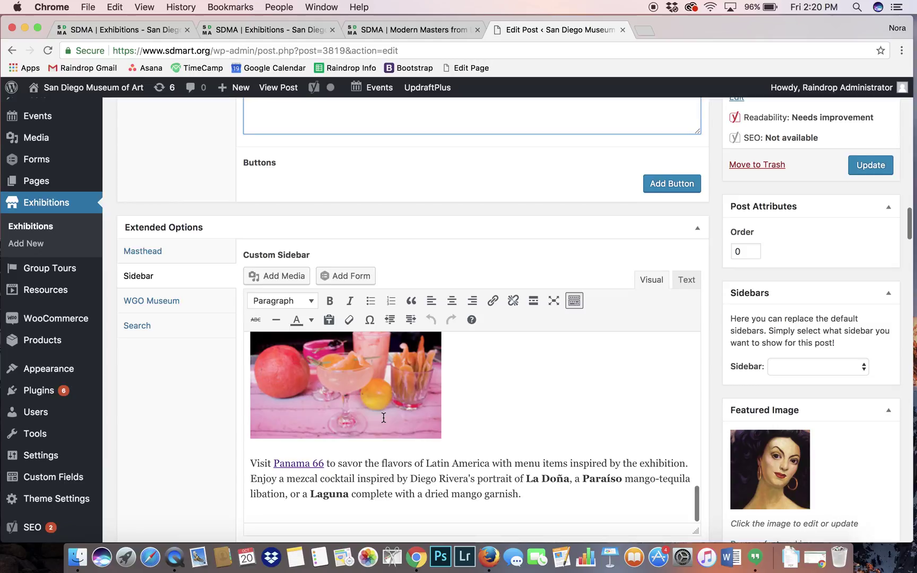
- Look through the WGO Museum, Search, Sidebar and Masthead settings in Extended Options, including the masthead title, pretext and subtext override fields
scroll(383, 417, down, 1)
click(200, 288)
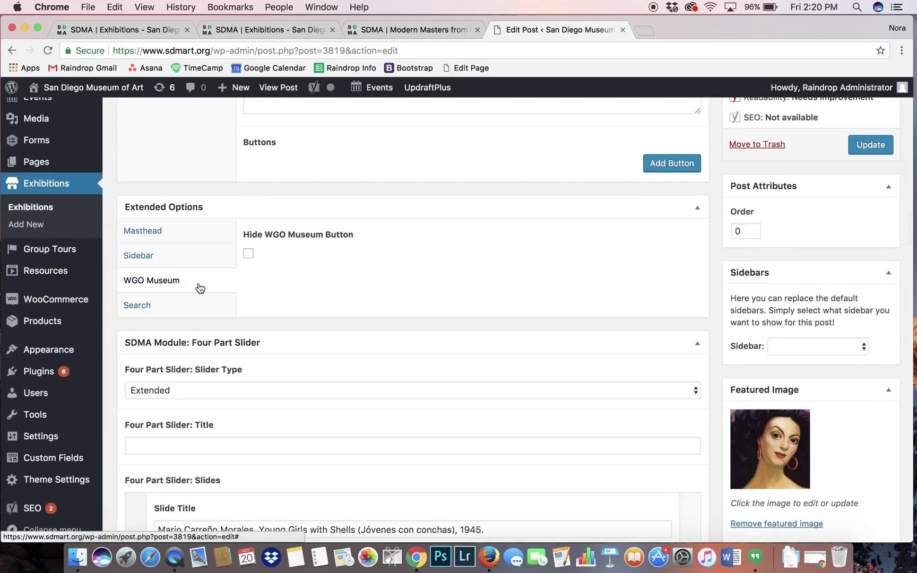
scroll(199, 288, down, 2)
click(186, 261)
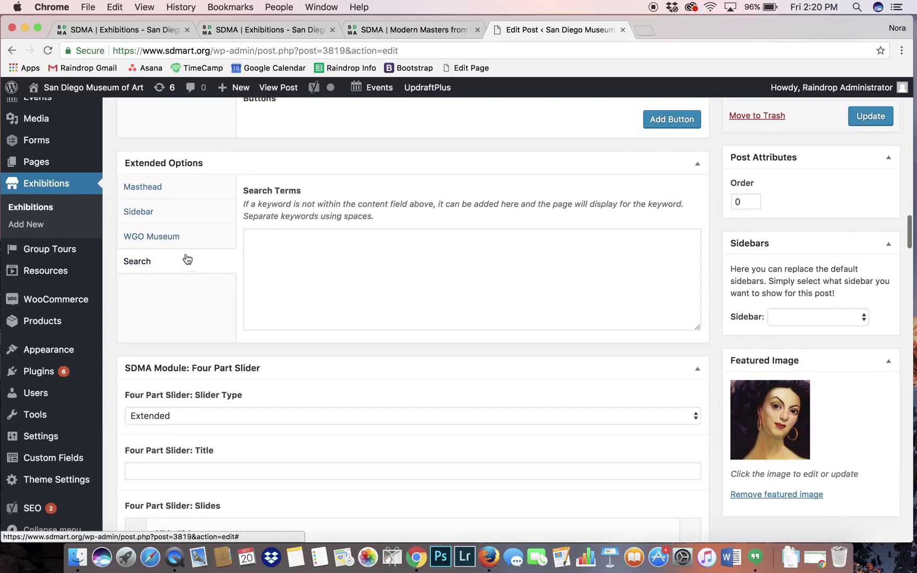
click(185, 220)
click(183, 189)
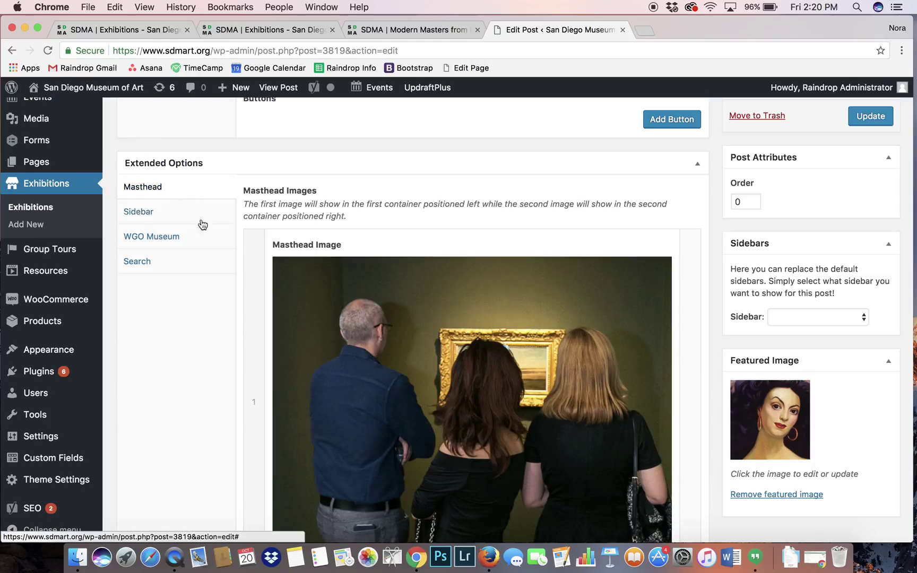
scroll(223, 299, down, 15)
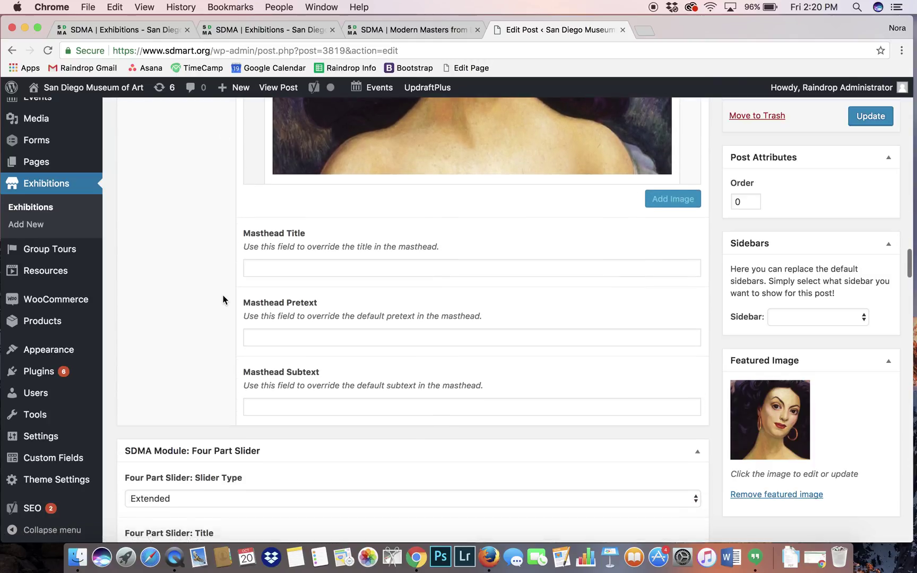
- Review the Four Part Slider's type choices against the artwork slider on the public Modern Masters page, keeping the type at Extended
scroll(222, 298, down, 10)
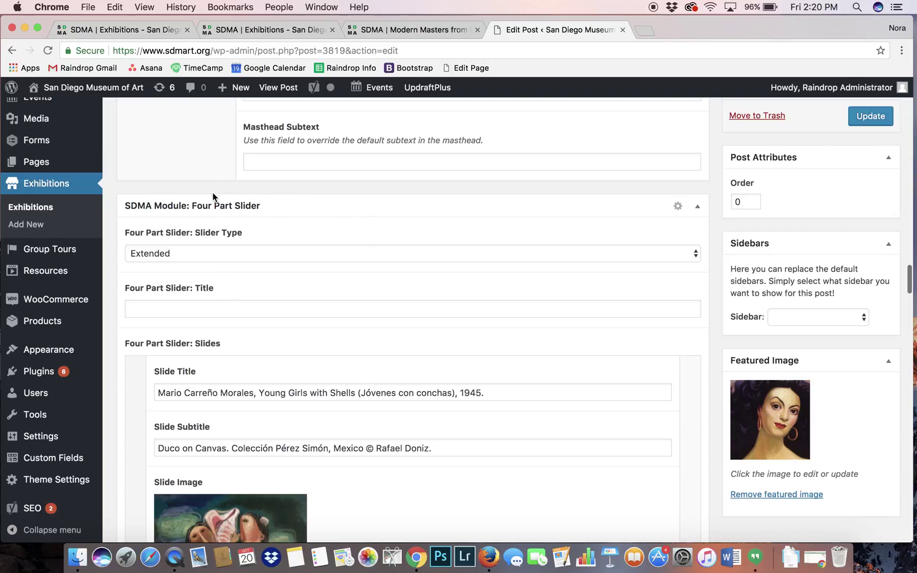
click(215, 255)
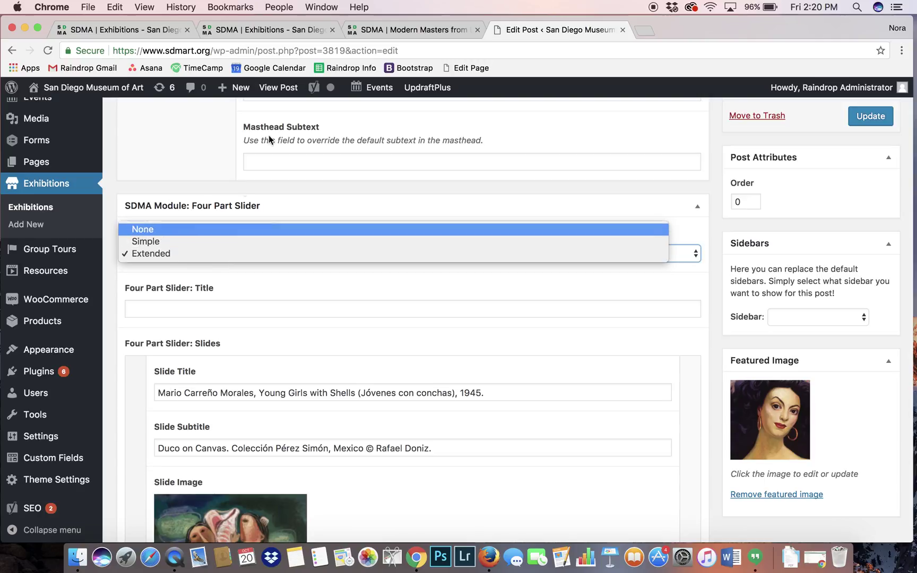
click(374, 31)
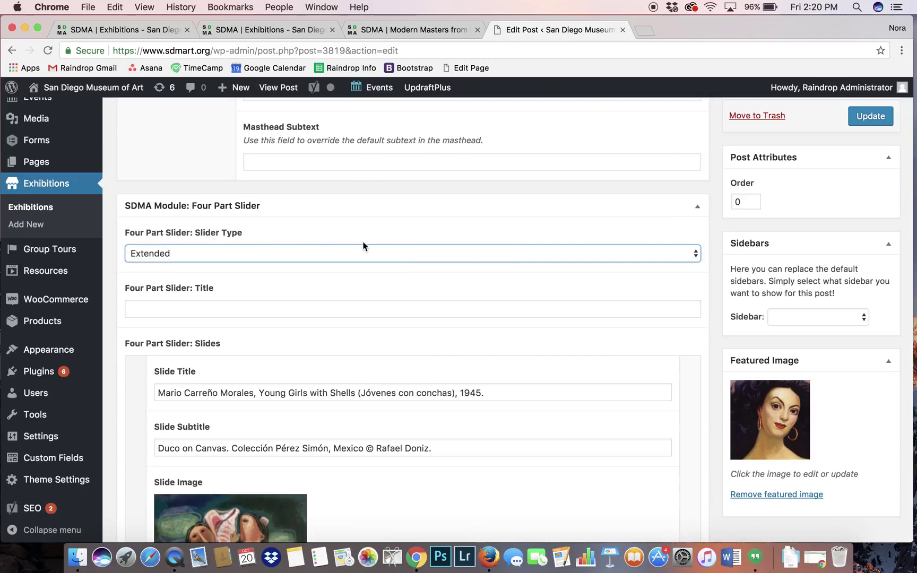
click(391, 31)
scroll(389, 201, down, 15)
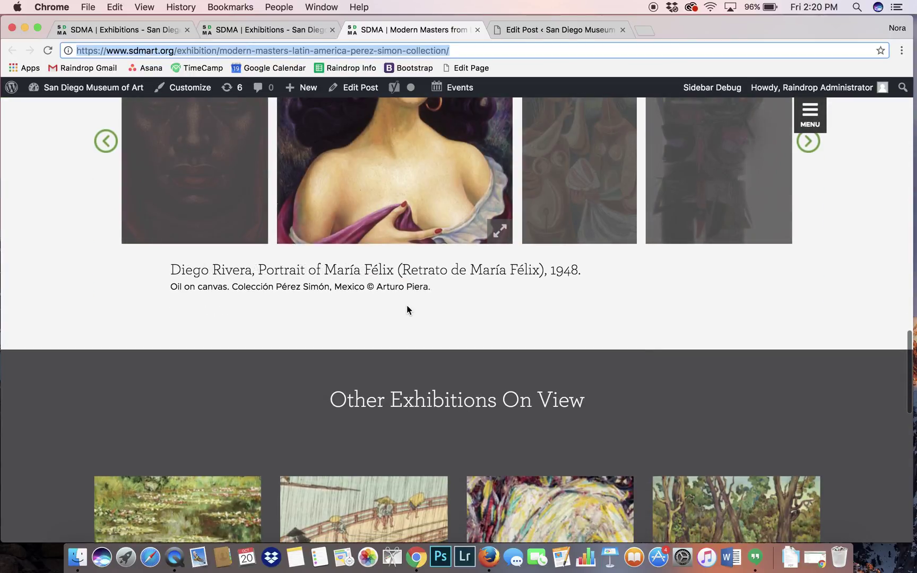
scroll(407, 308, up, 3)
scroll(406, 345, up, 1)
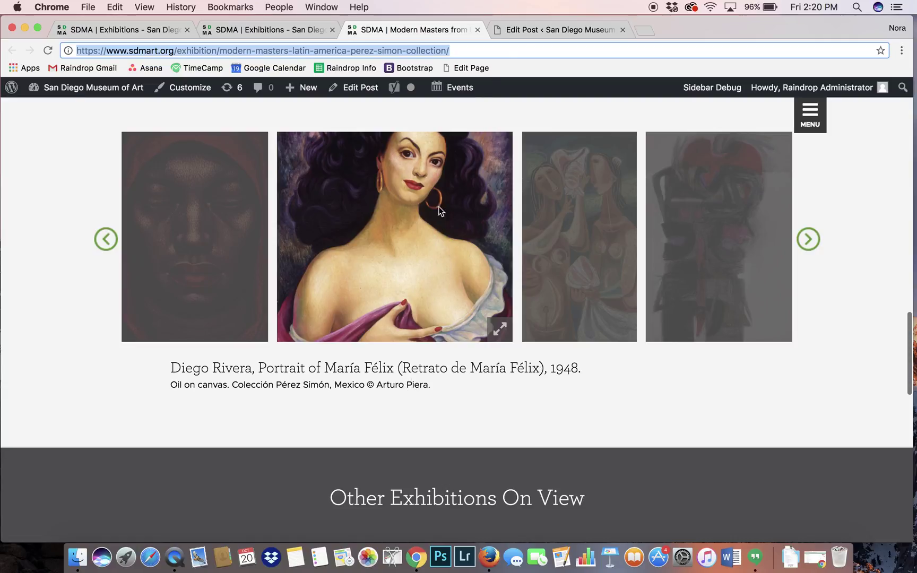
click(523, 37)
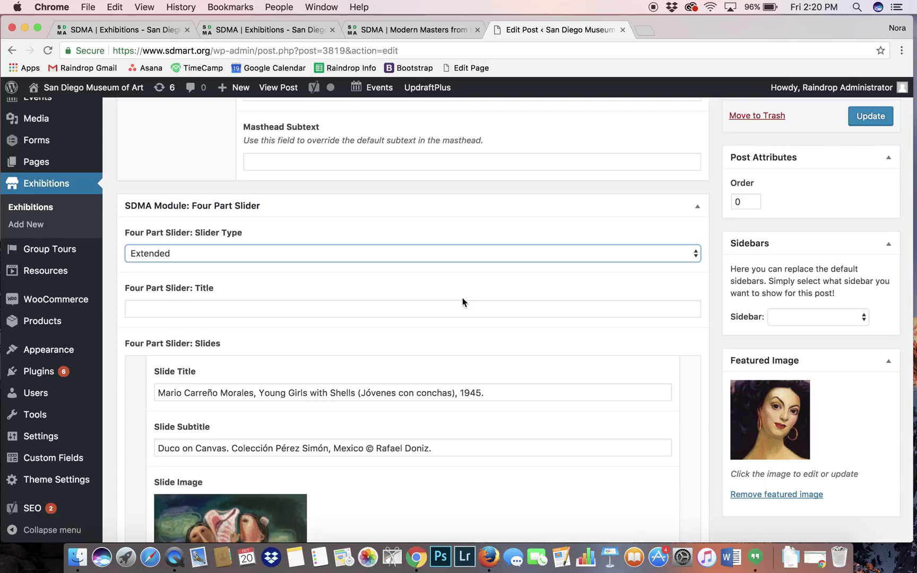
click(457, 257)
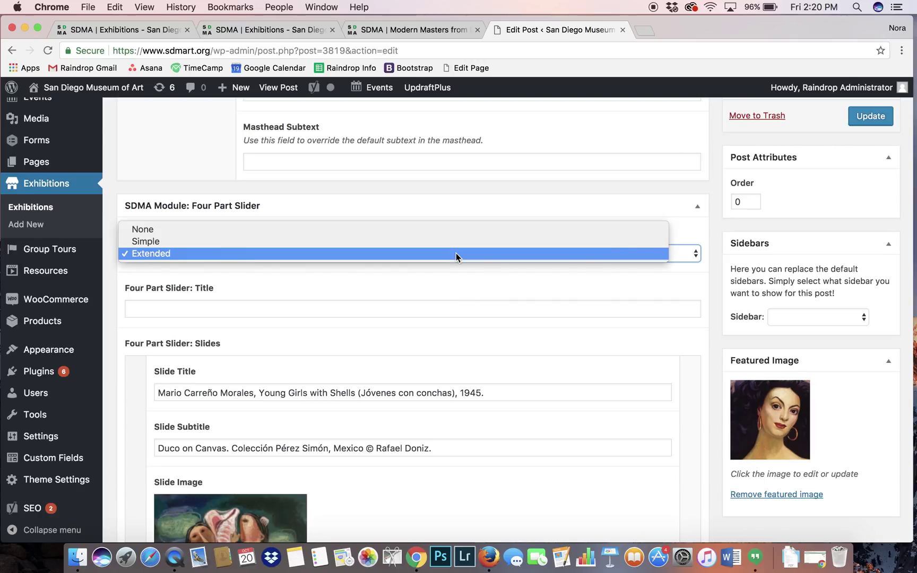
click(456, 253)
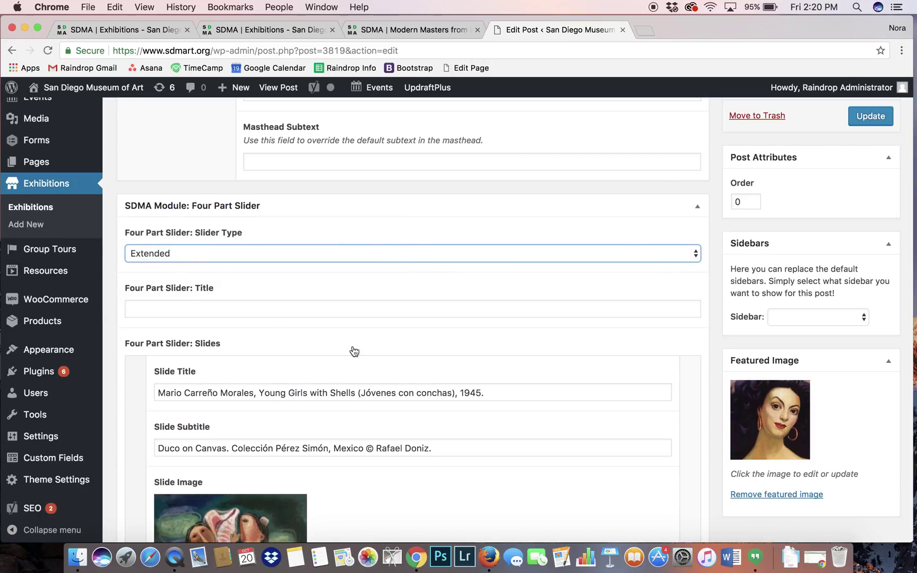
- Examine the slider title and the first slide's title, subtitle, image and link fields, and compare them with the public page's slider
scroll(352, 352, down, 5)
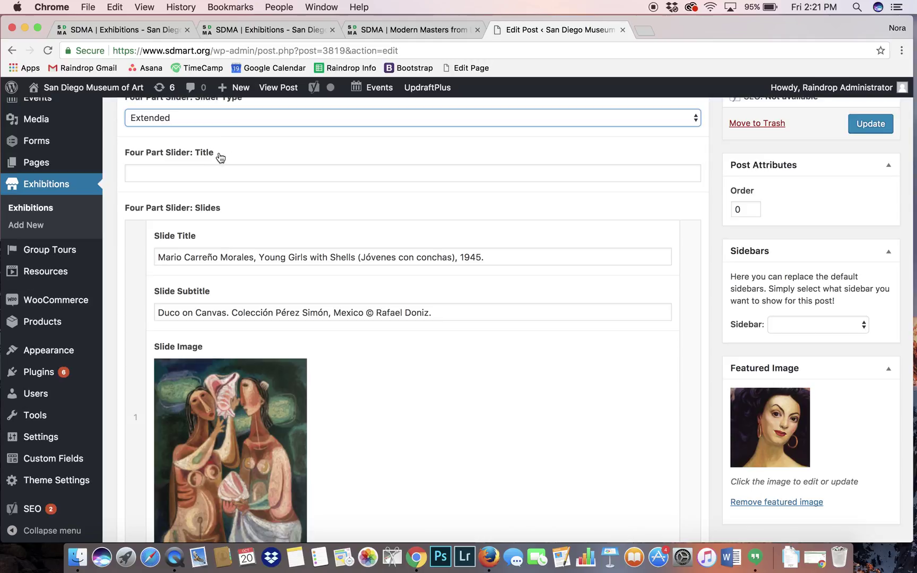
scroll(461, 305, down, 1)
scroll(466, 307, down, 3)
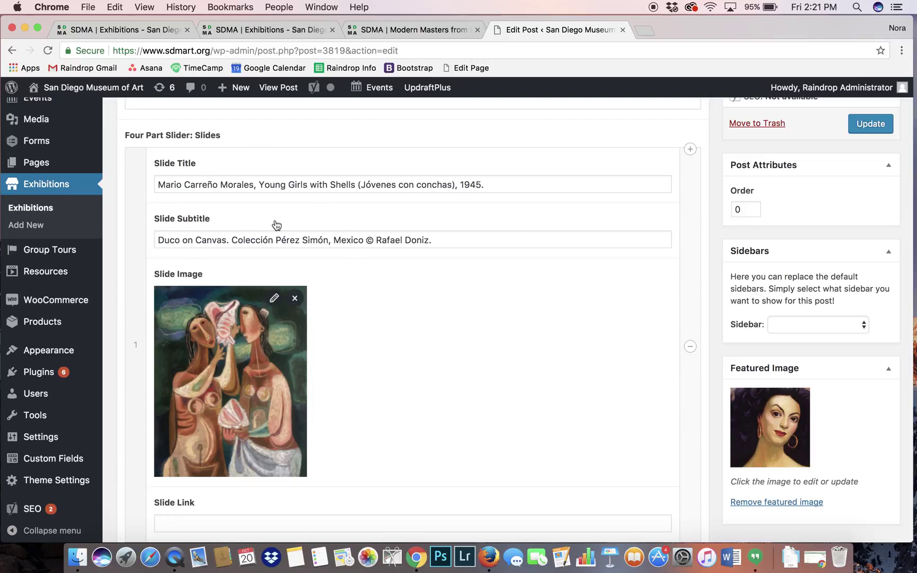
scroll(425, 378, down, 1)
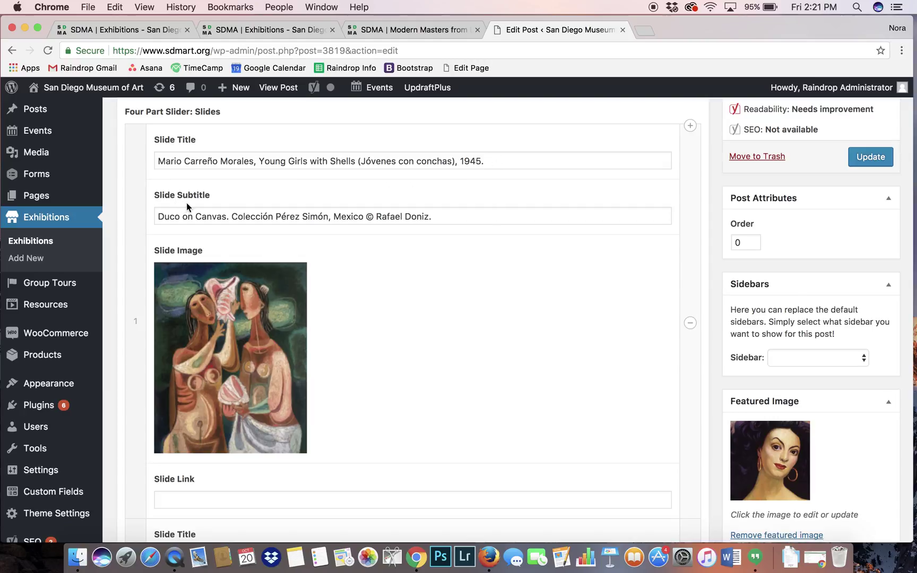
click(412, 32)
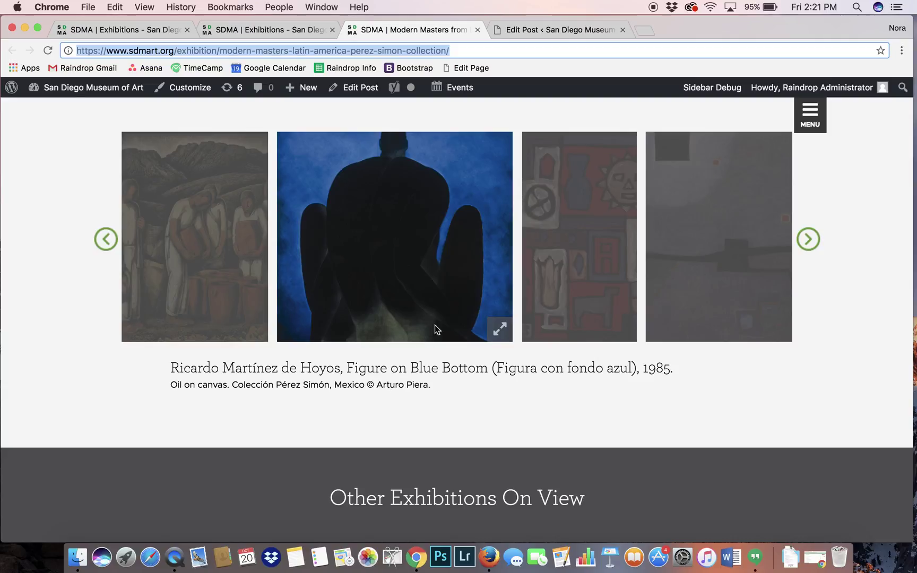
click(527, 31)
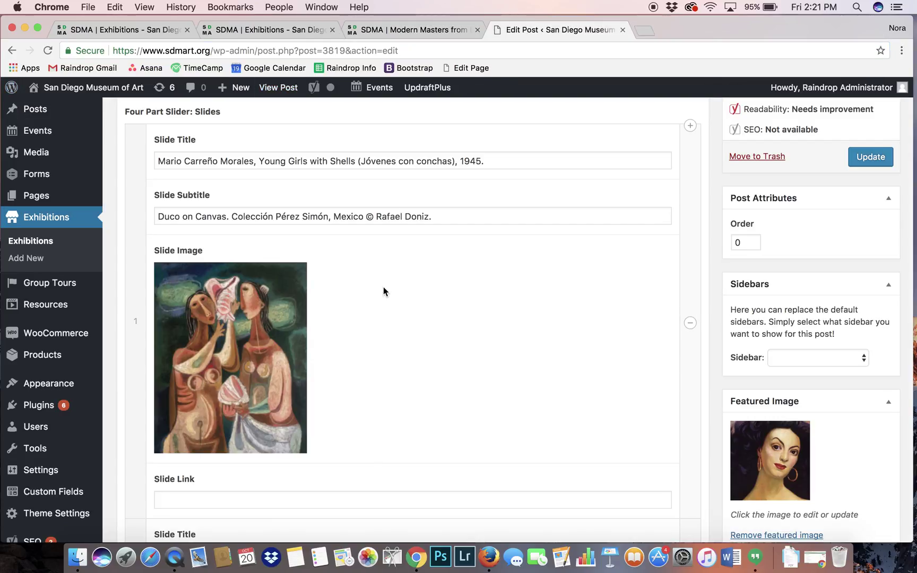
- Look through the Four Part Slider's existing slides, from the first down to the Diego Rivera portrait
scroll(383, 291, down, 10)
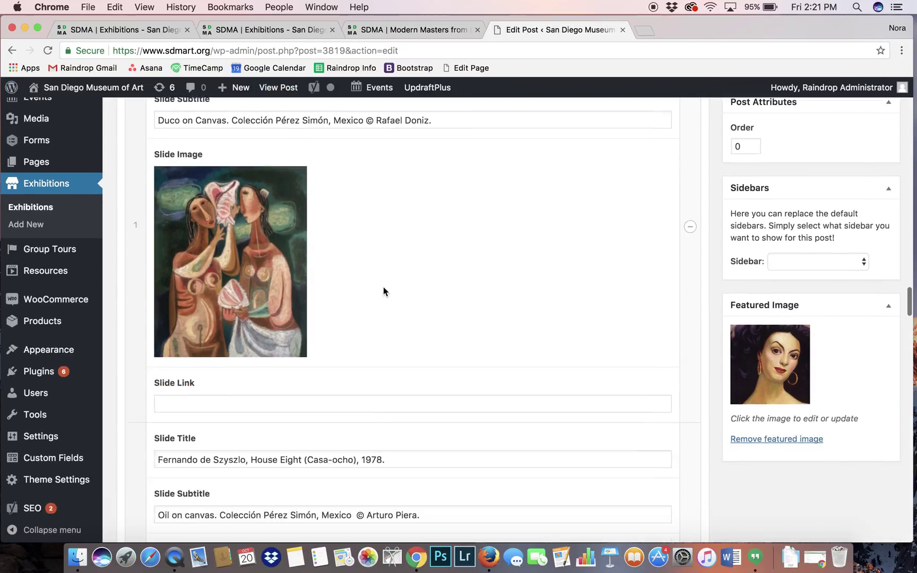
scroll(383, 286, down, 20)
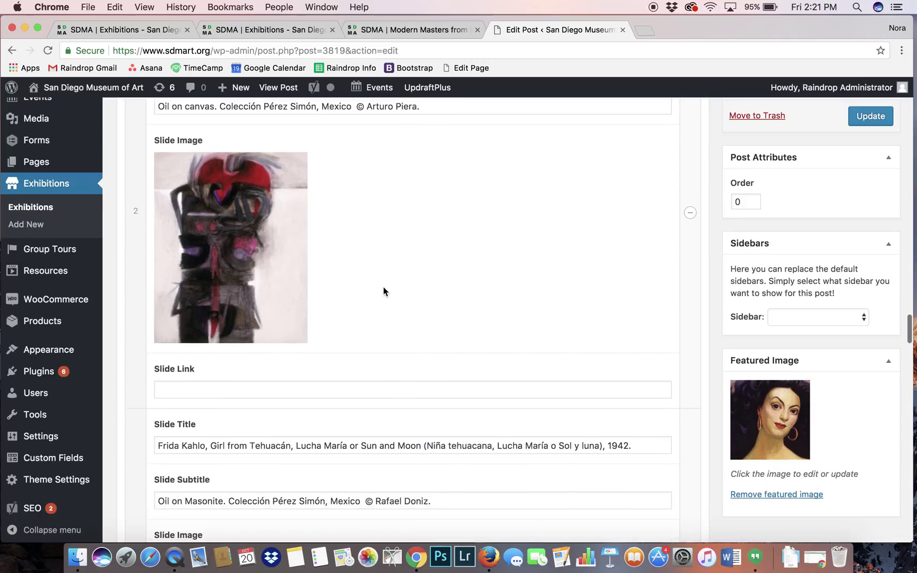
scroll(383, 287, down, 20)
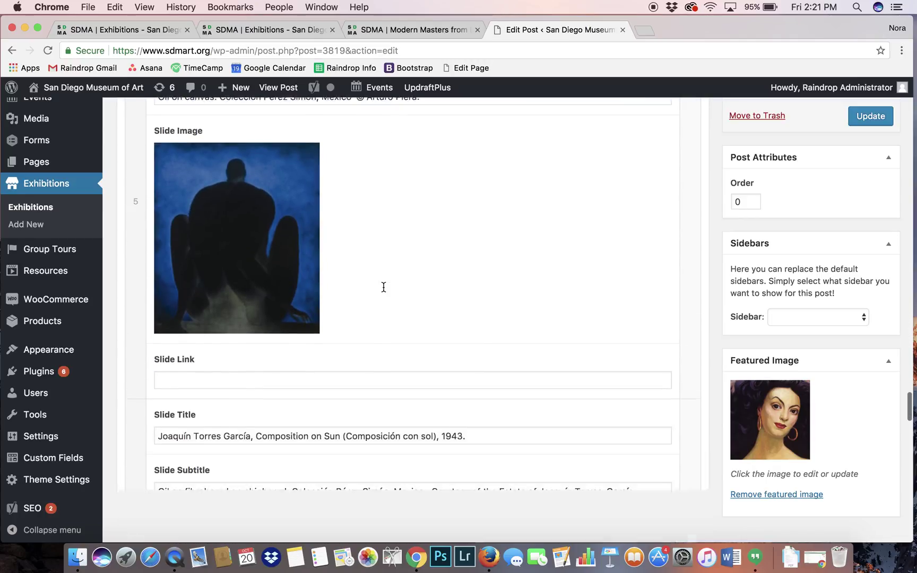
scroll(481, 275, down, 18)
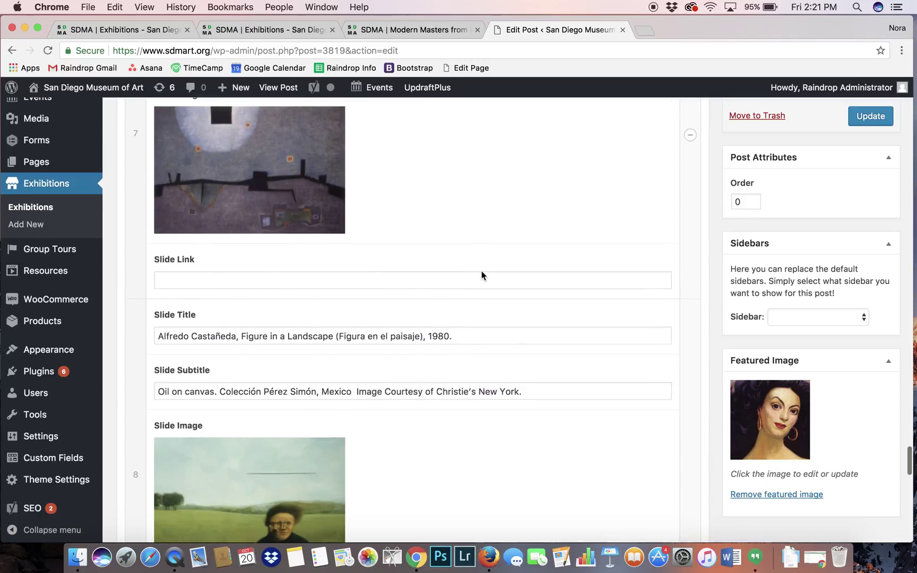
scroll(482, 273, down, 10)
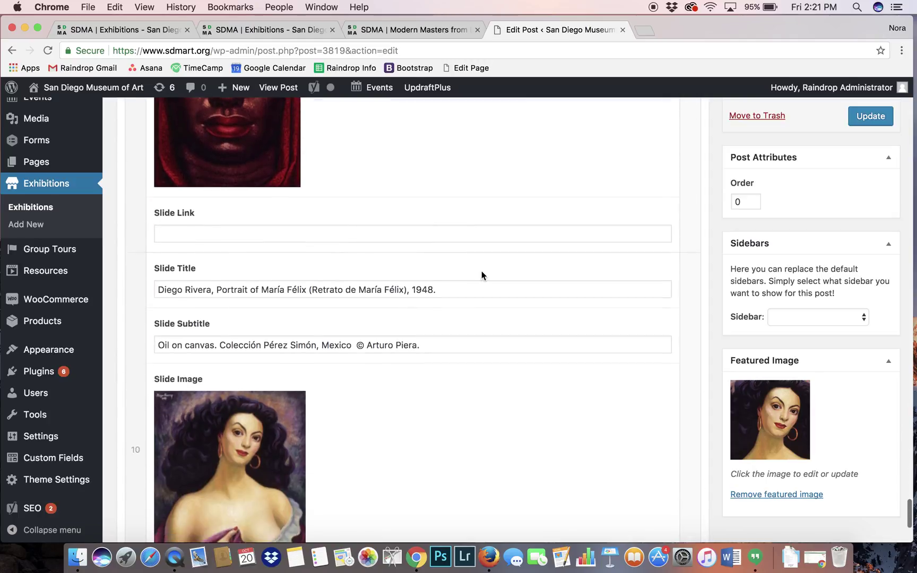
- Add a new slide at the end of the Four Part Slider, titled "Title" with a subtitle naming its painter
click(663, 465)
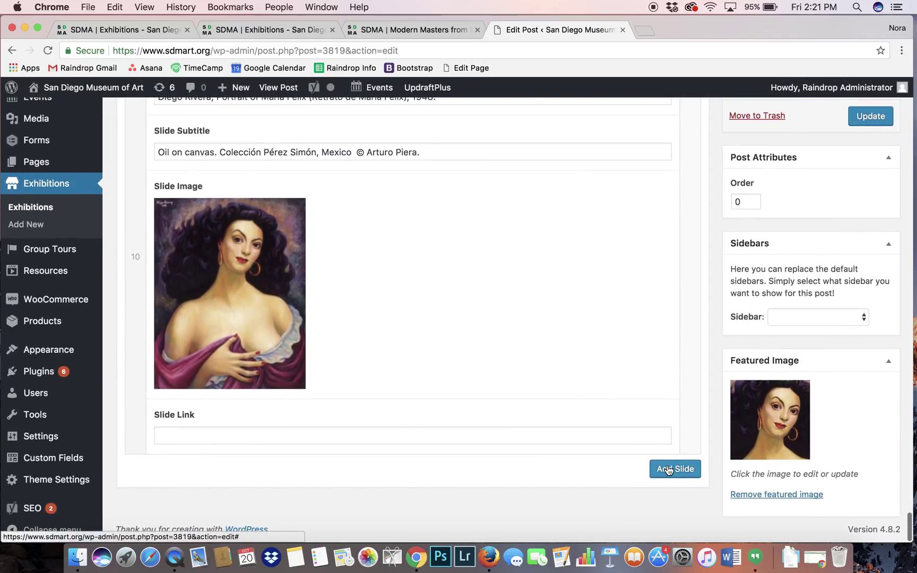
scroll(536, 393, down, 3)
click(464, 334)
text(Title)
click(412, 384)
text(Painted by Nora)
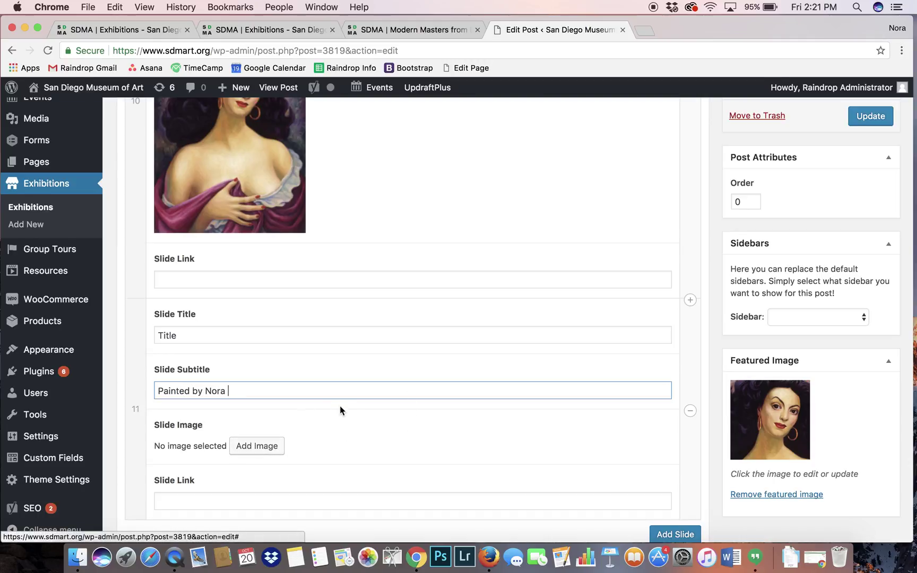
drag(317, 395, 159, 386)
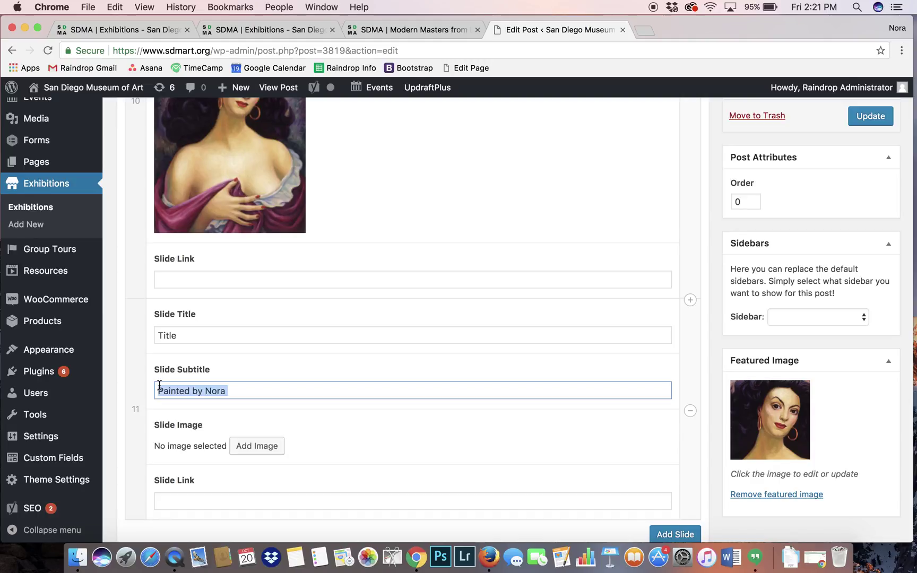
click(510, 407)
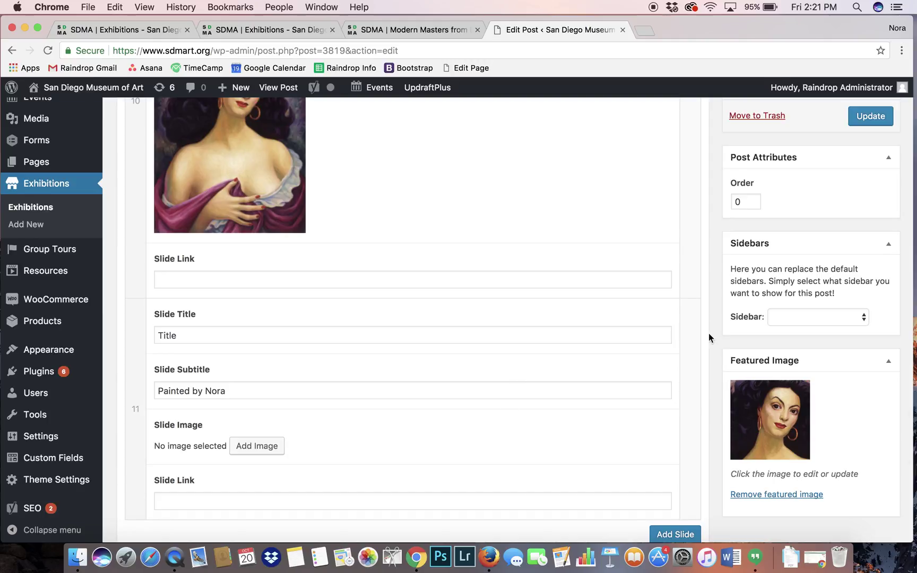
- Remove the newly added eleventh slide from the Four Part Slider and confirm its removal
scroll(686, 363, down, 2)
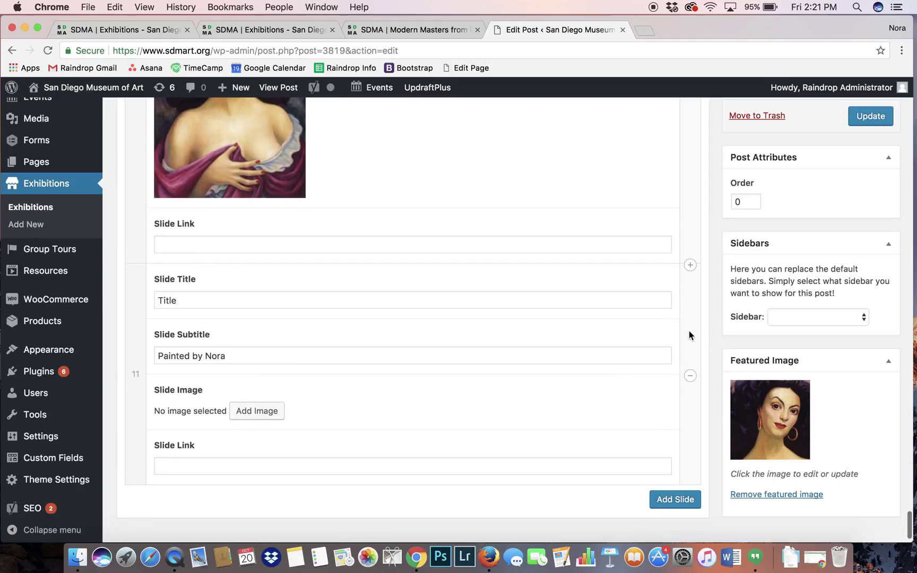
click(689, 377)
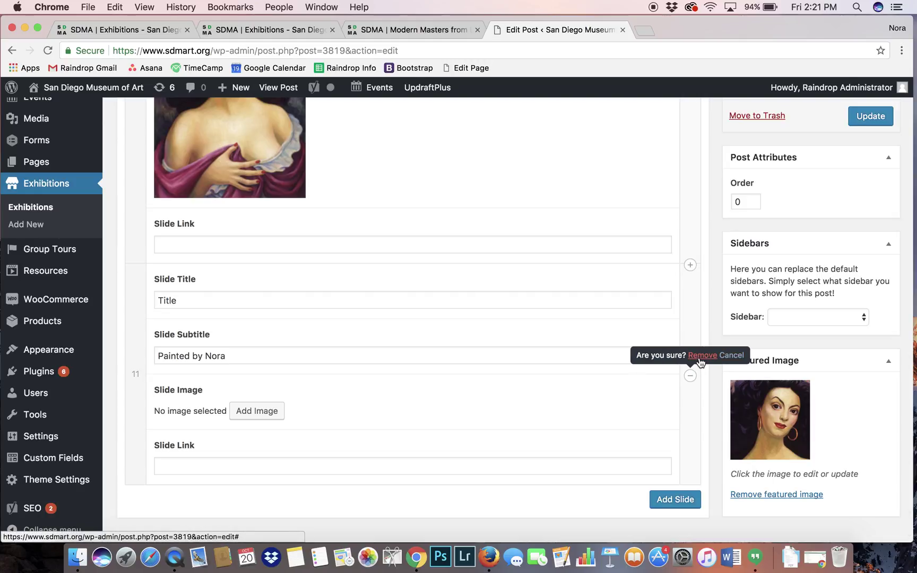
click(699, 359)
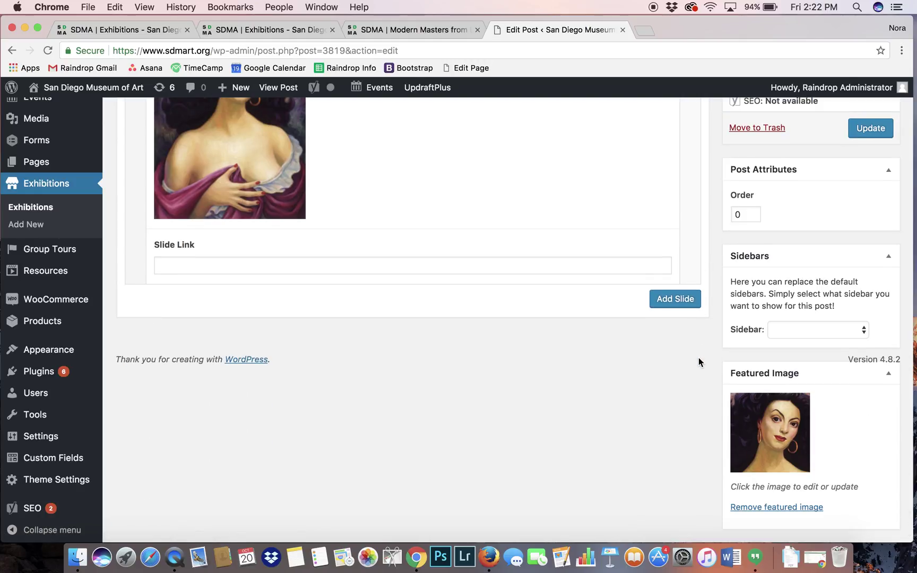
- Look back over the last slides of the Four Part Slider and examine the reorder handle beside the eighth slide
scroll(698, 357, up, 5)
scroll(466, 307, up, 2)
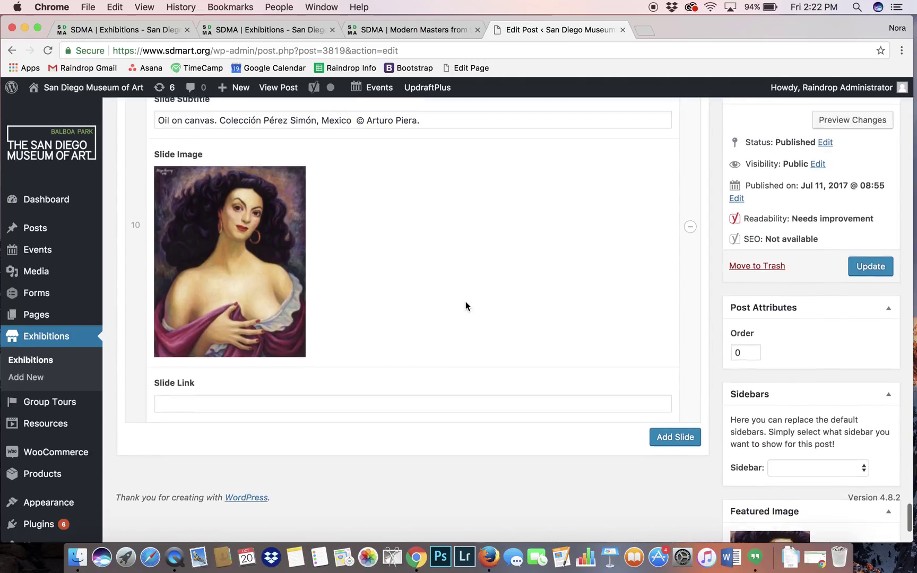
scroll(465, 306, up, 3)
scroll(467, 306, up, 3)
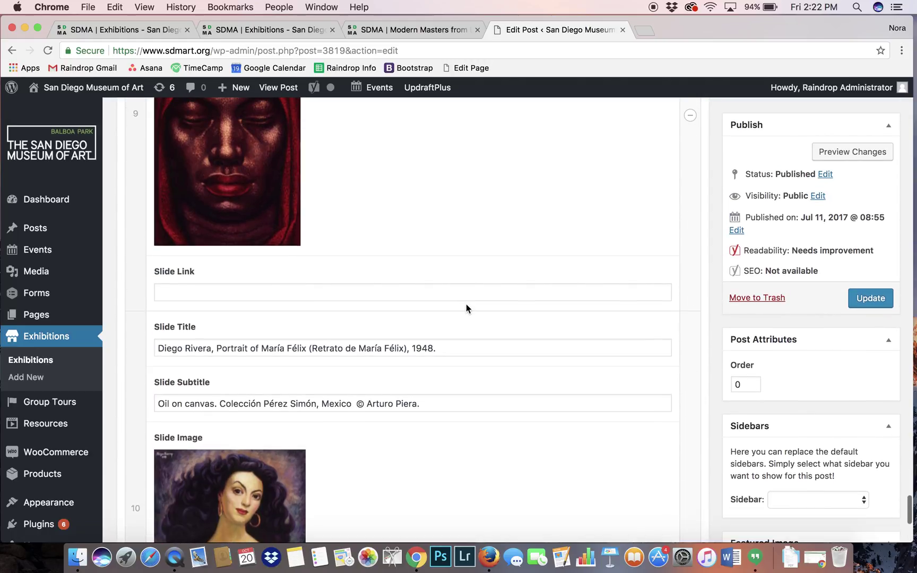
scroll(258, 282, up, 15)
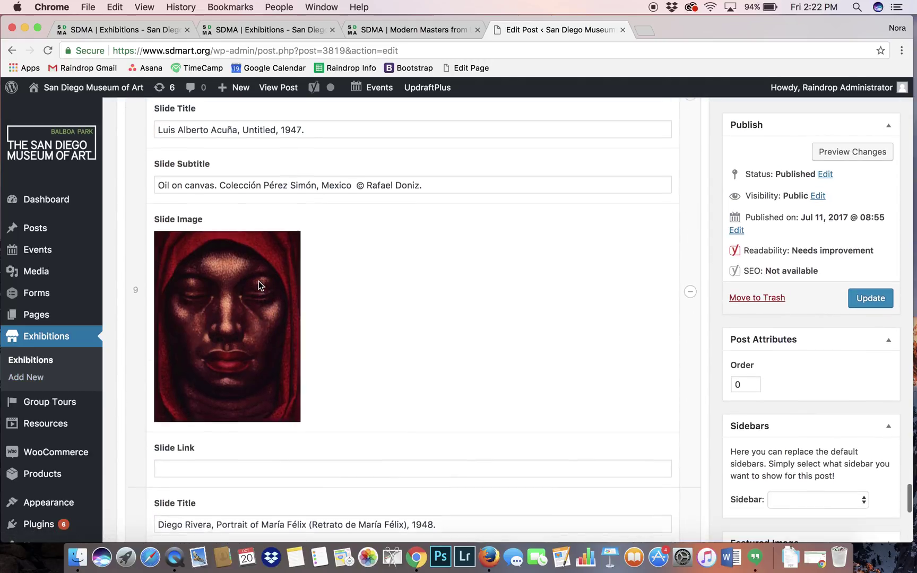
scroll(258, 281, up, 6)
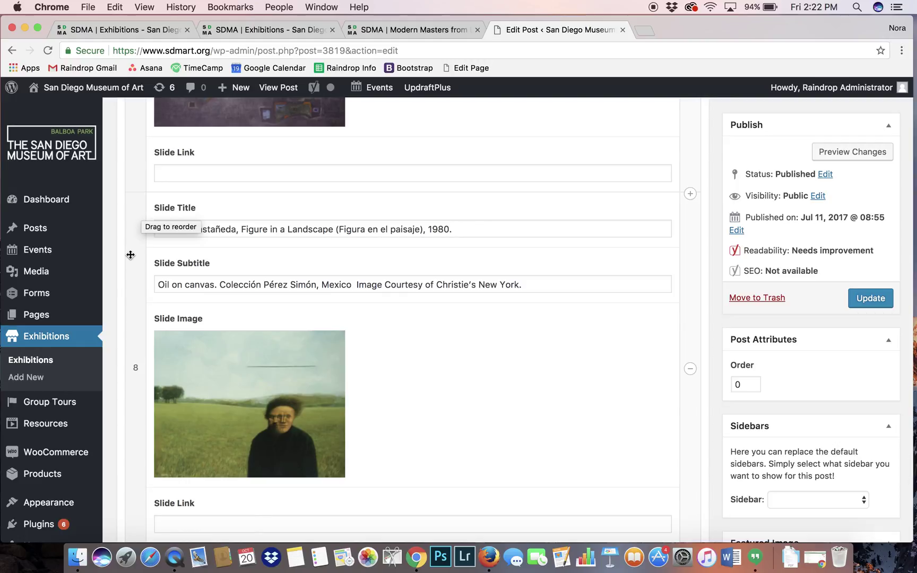
mouse_move(137, 236)
mouse_down()
mouse_move(139, 343)
mouse_move(136, 237)
mouse_up()
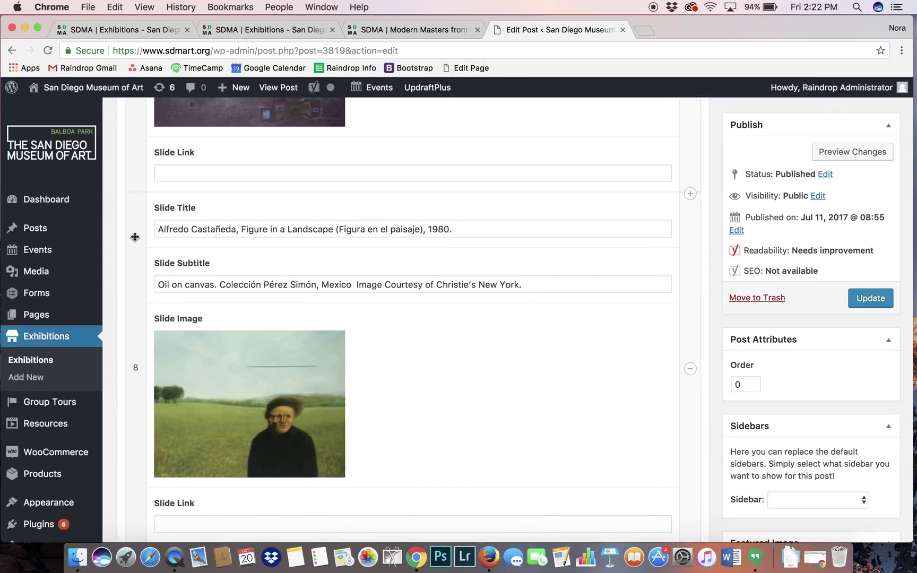
scroll(553, 359, down, 10)
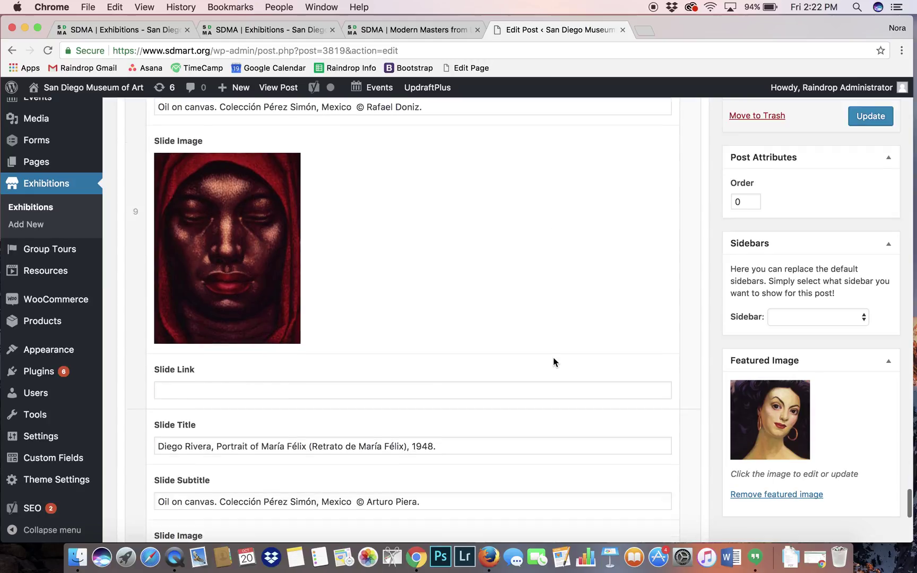
- Look over the final slides, then open the exhibition post's Featured Image in the media library and close it without changing the image
scroll(553, 358, up, 20)
scroll(553, 357, down, 16)
scroll(553, 358, down, 10)
scroll(553, 358, up, 2)
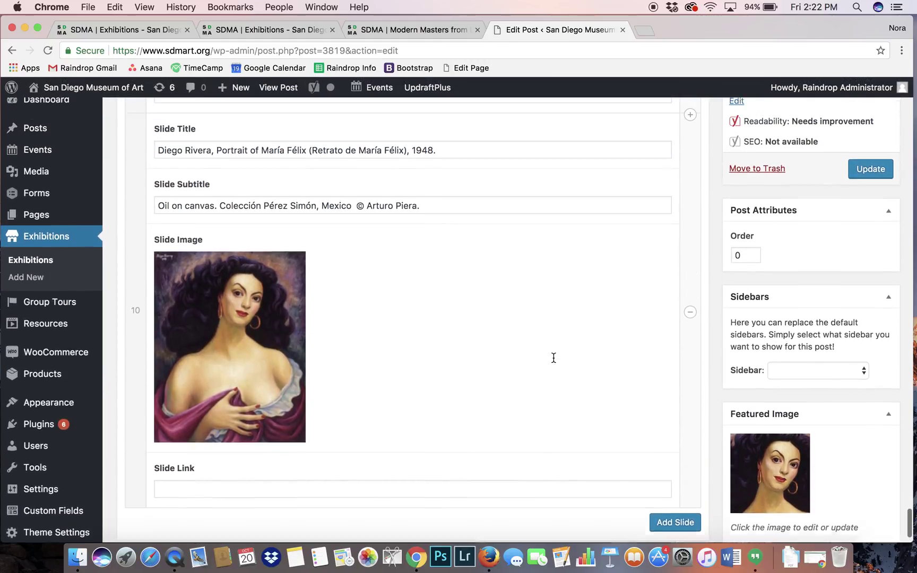
scroll(552, 358, up, 1)
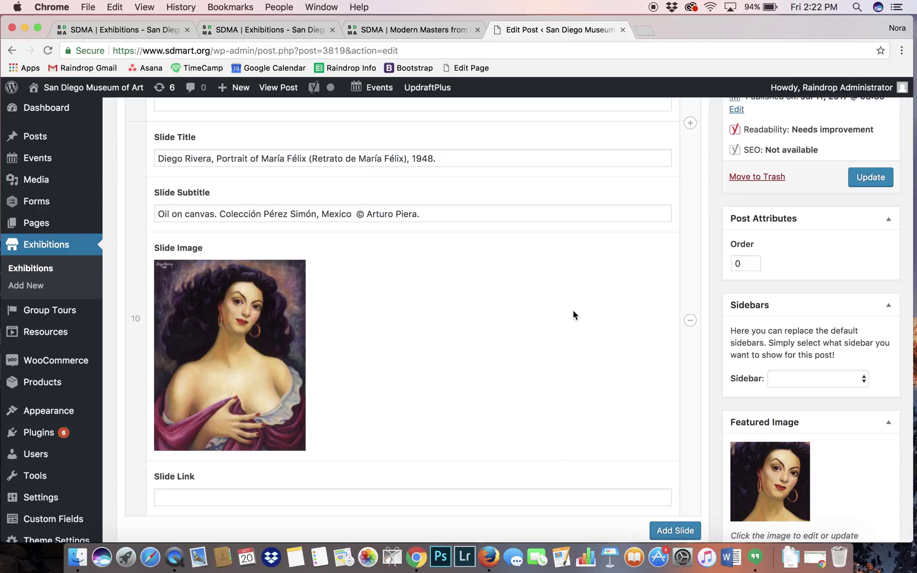
scroll(573, 314, up, 3)
scroll(575, 315, down, 5)
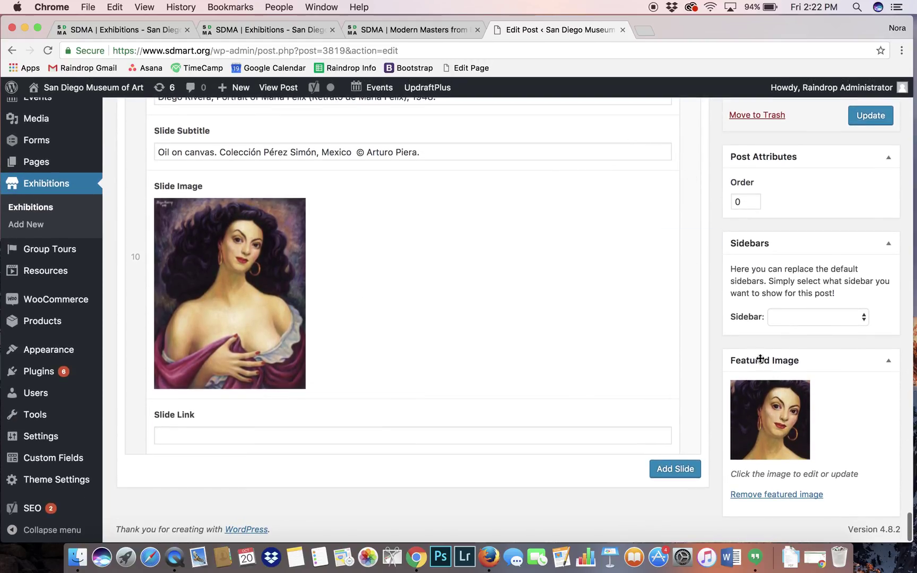
click(772, 413)
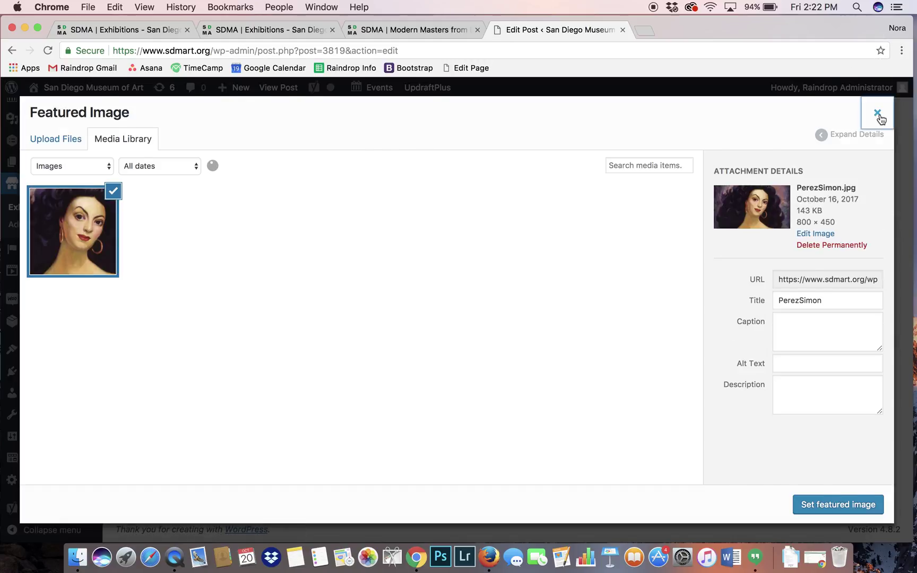
click(877, 112)
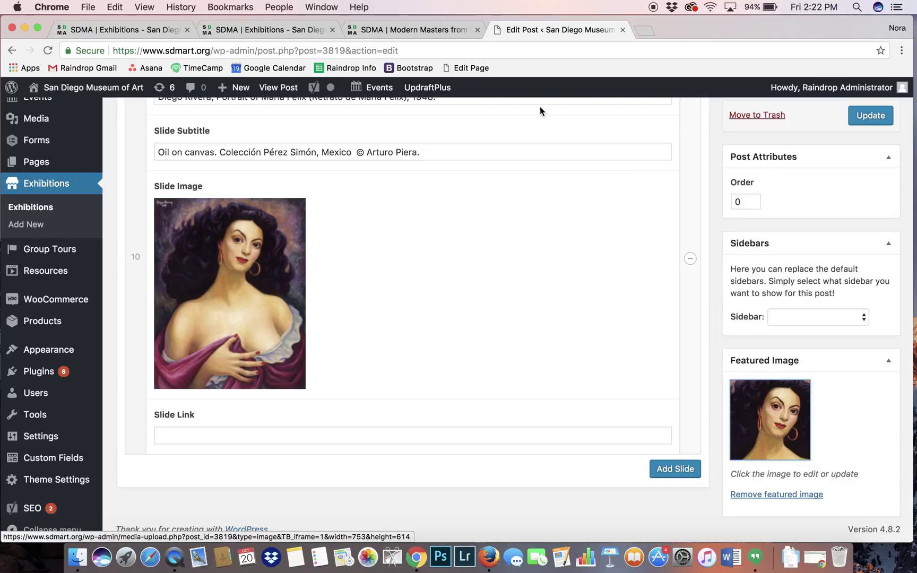
- Go from the public exhibition page to the museum homepage and view the Featured Exhibition in the What's Going On panel
click(428, 30)
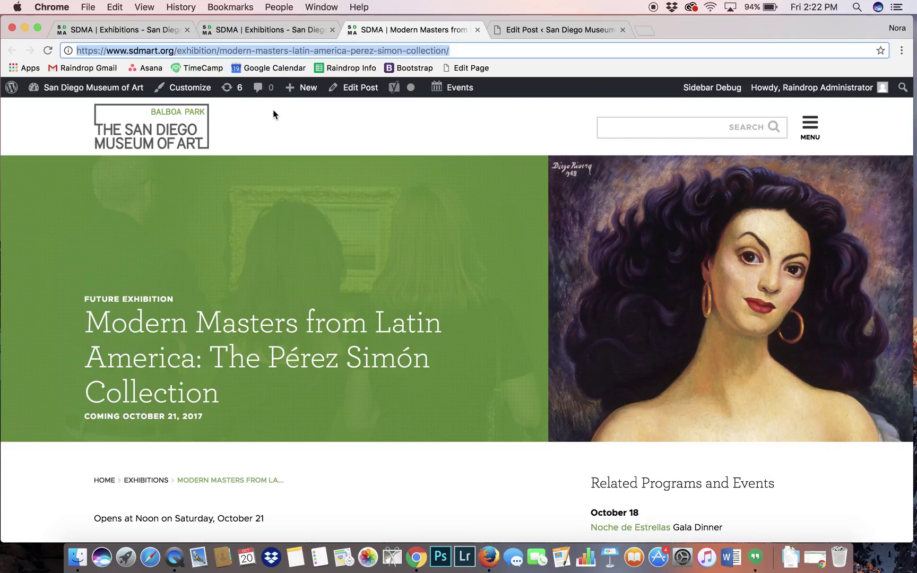
click(198, 129)
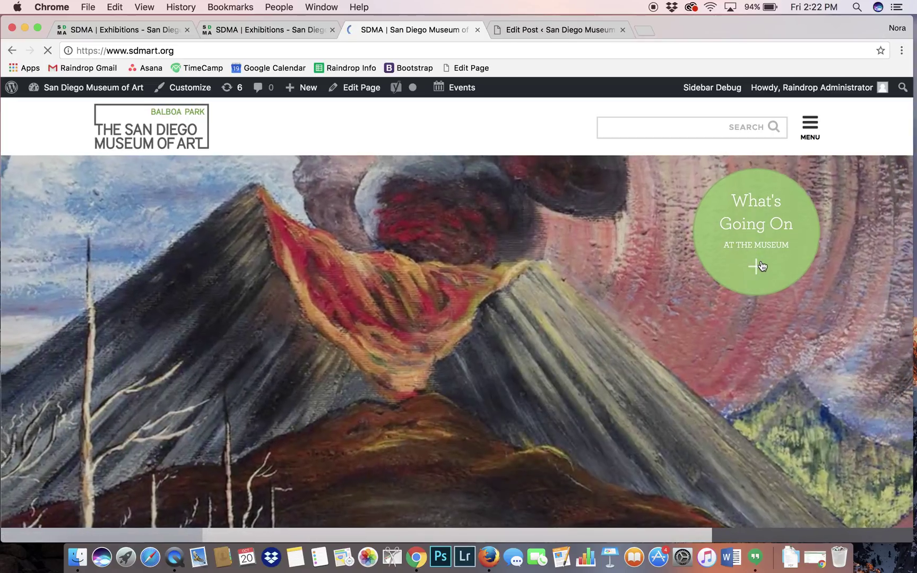
click(759, 265)
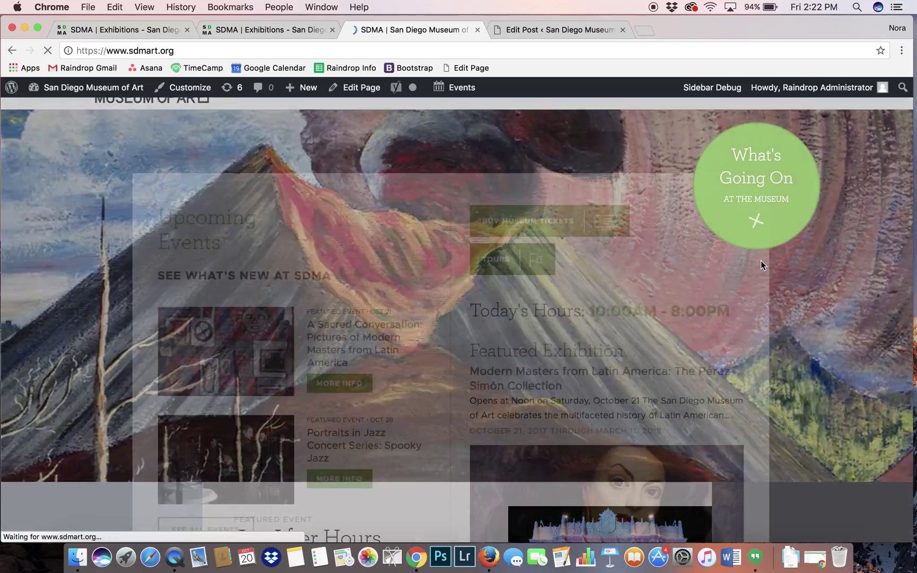
scroll(685, 326, down, 3)
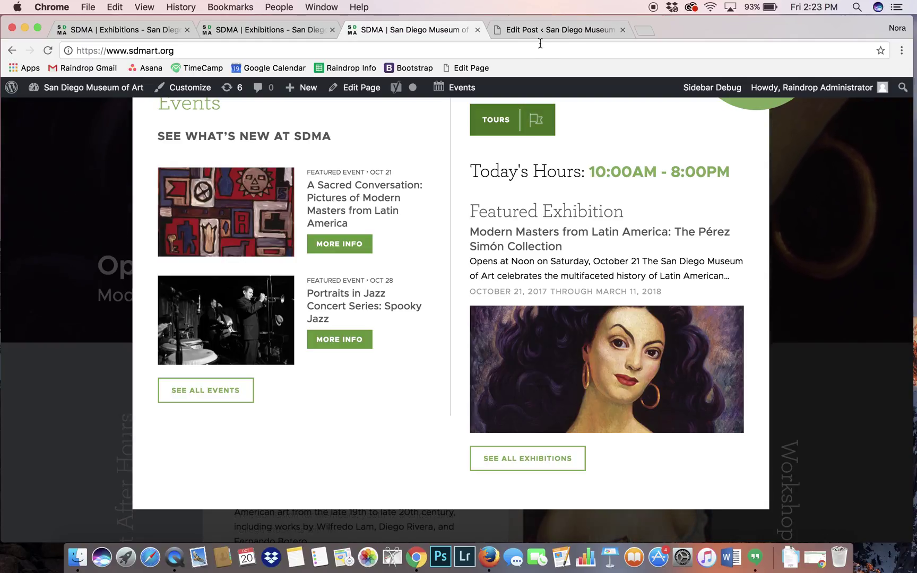
- Compare the post's Featured Image with the public exhibitions pages and the Featured Exhibition picture on the homepage, ending at the post editor
click(557, 30)
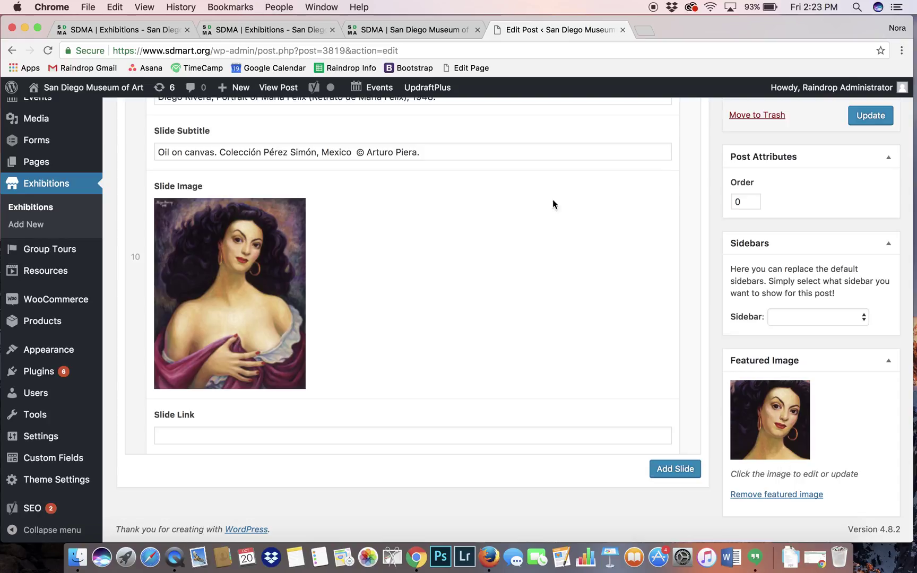
click(153, 29)
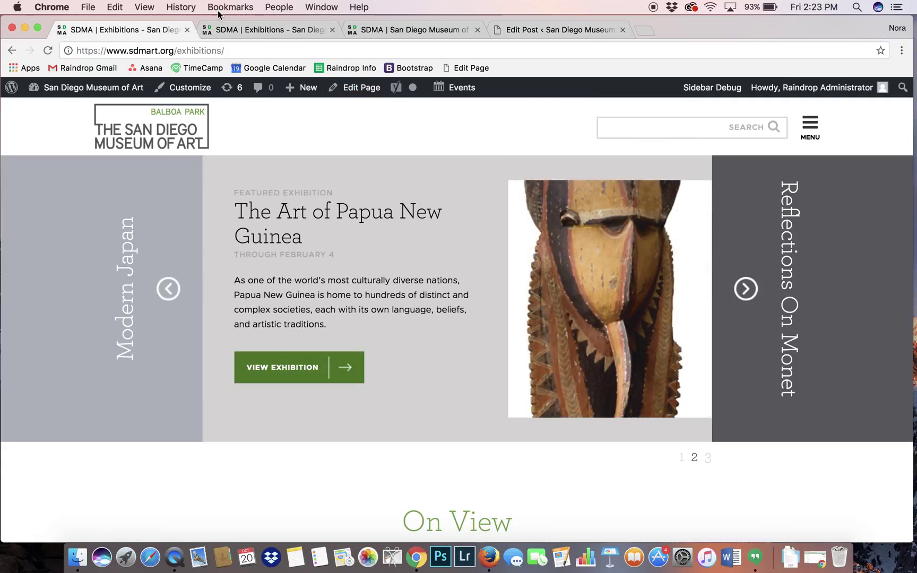
click(237, 29)
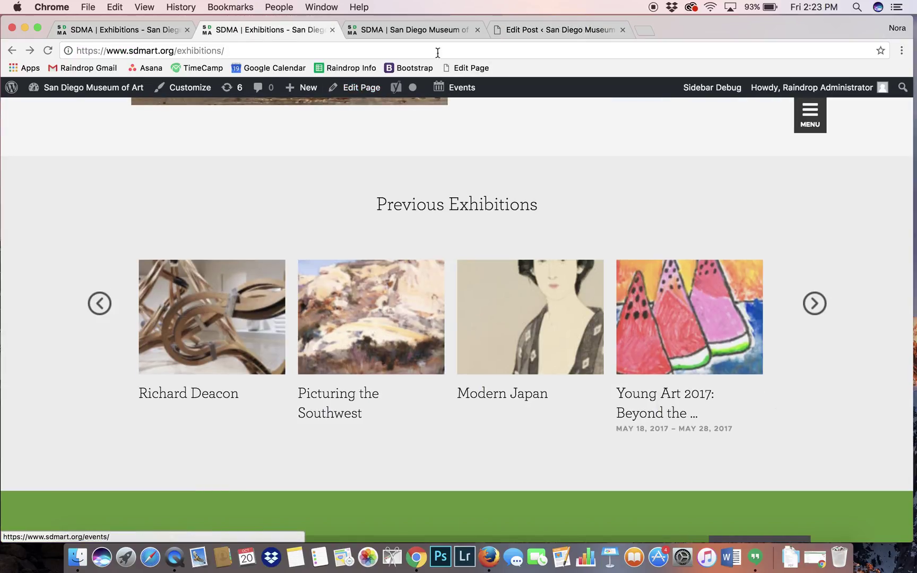
click(440, 29)
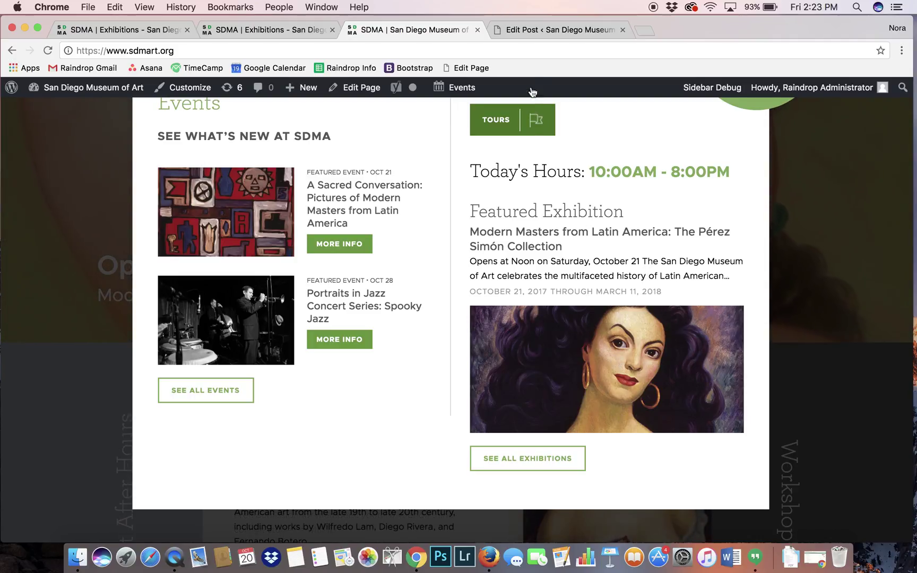
click(527, 31)
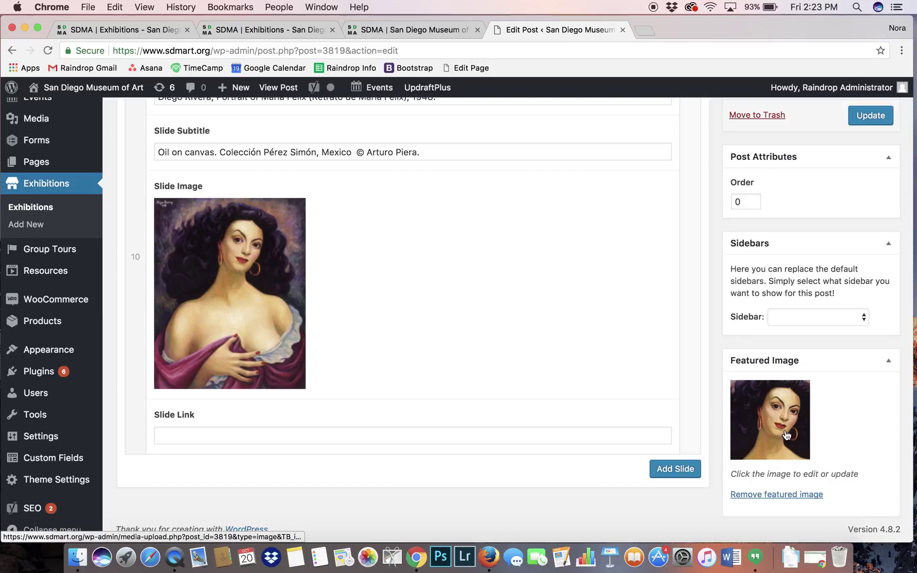
click(408, 33)
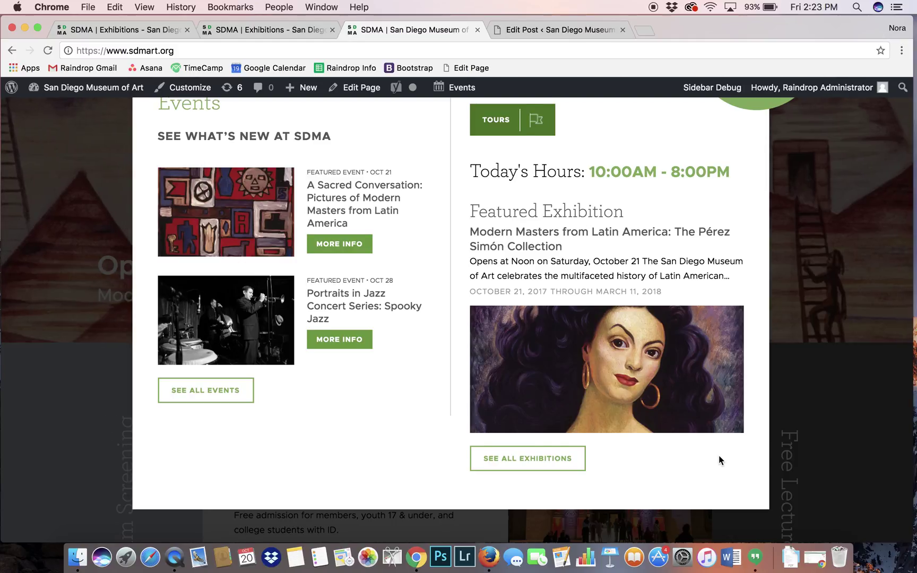
scroll(719, 458, down, 1)
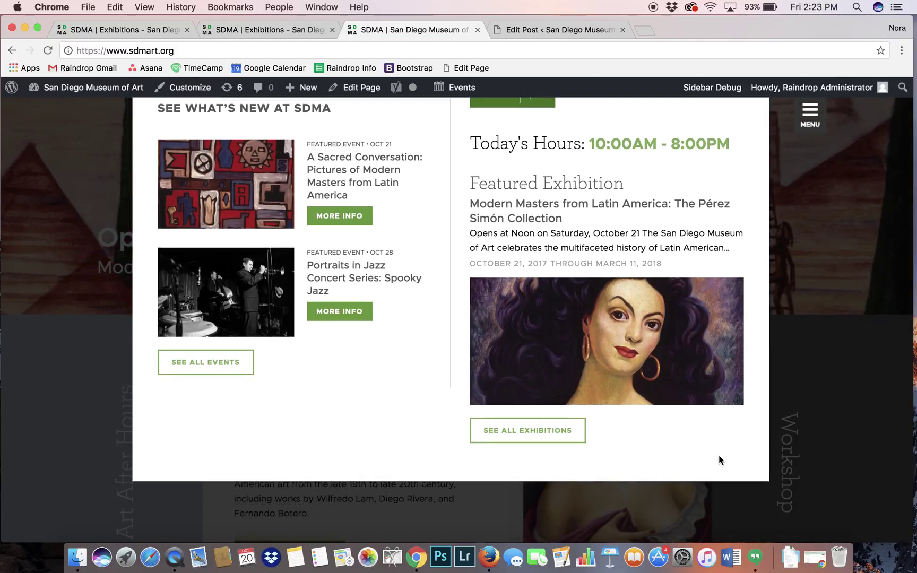
click(573, 29)
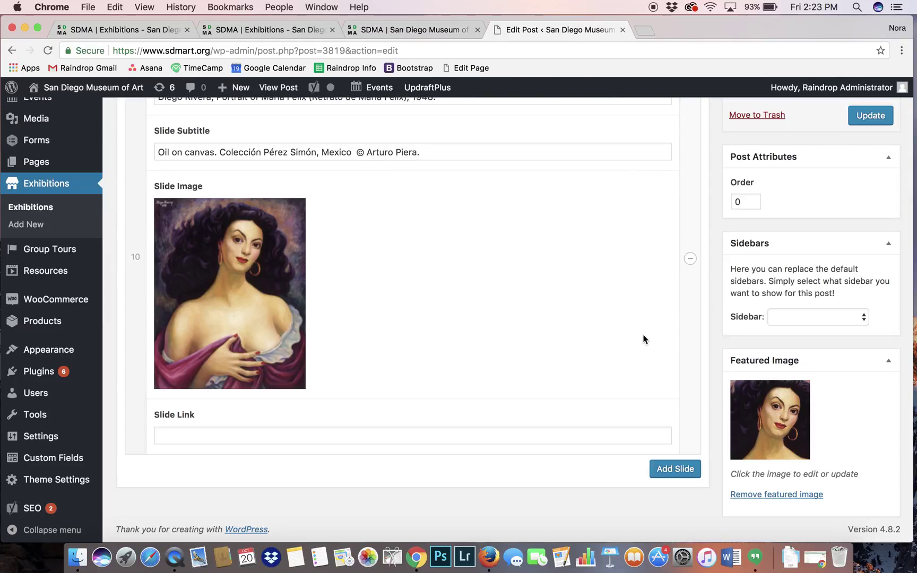
- Examine the exhibition post's Publish box and its update option beside the last slides
scroll(642, 337, up, 2)
scroll(642, 337, down, 2)
scroll(718, 315, up, 6)
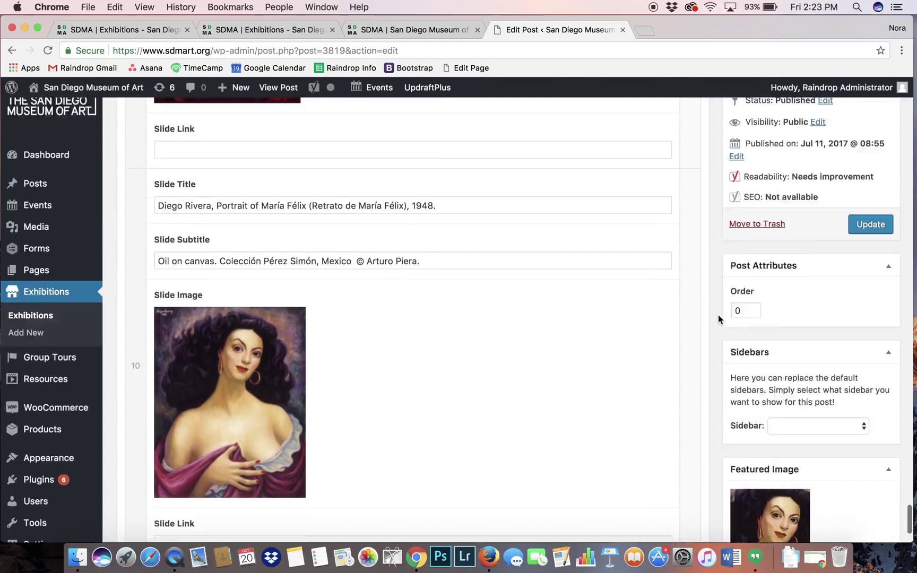
scroll(718, 319, up, 1)
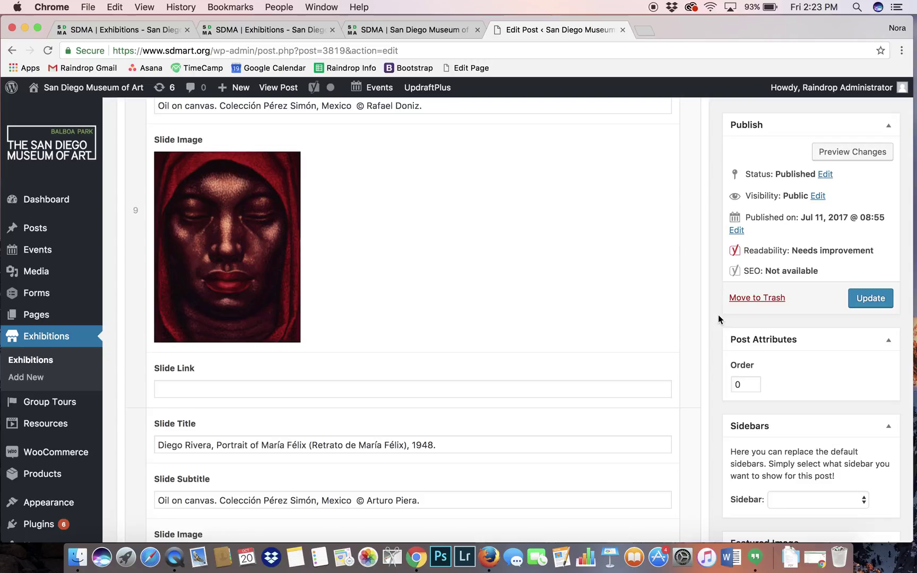
scroll(718, 319, up, 3)
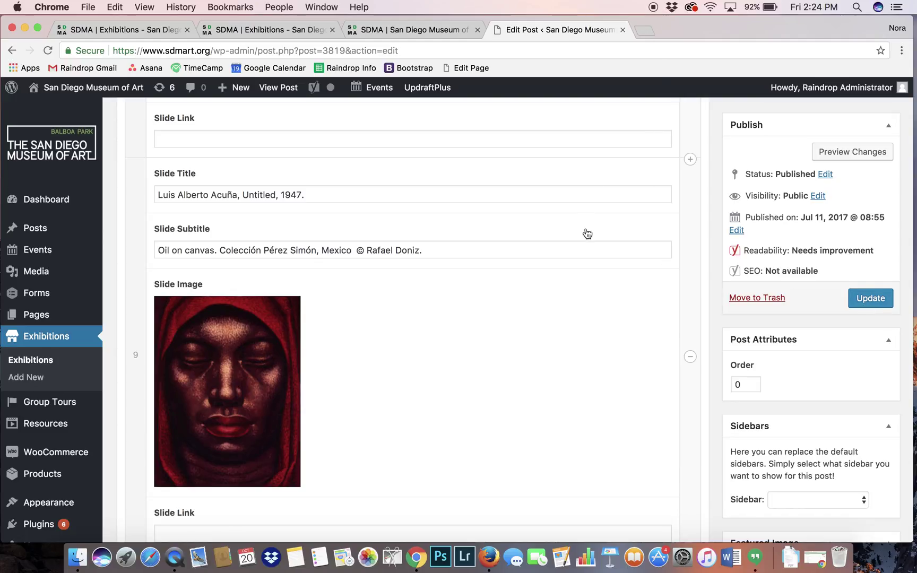
- Close the Modern Masters post editor without saving its changes, and close the museum homepage as well
scroll(586, 232, up, 15)
scroll(586, 232, up, 20)
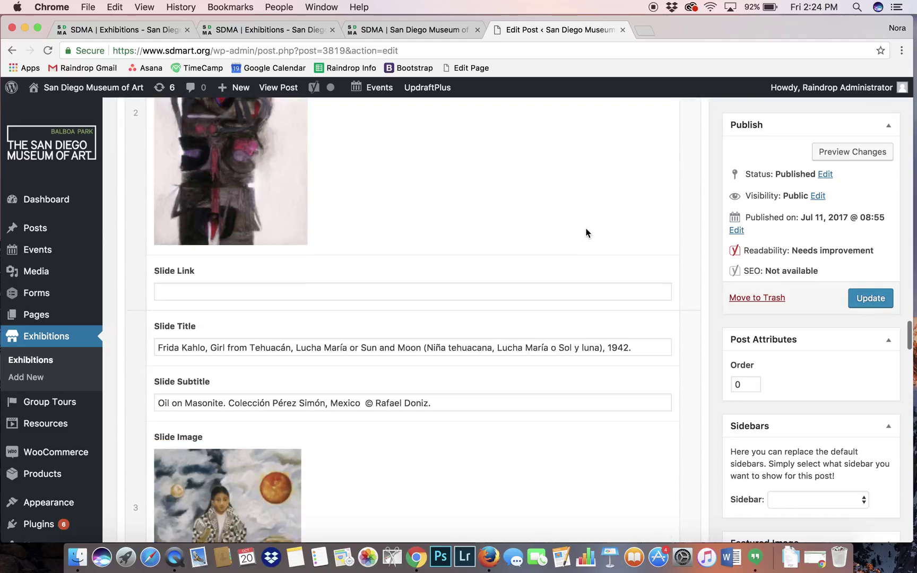
scroll(585, 233, up, 5)
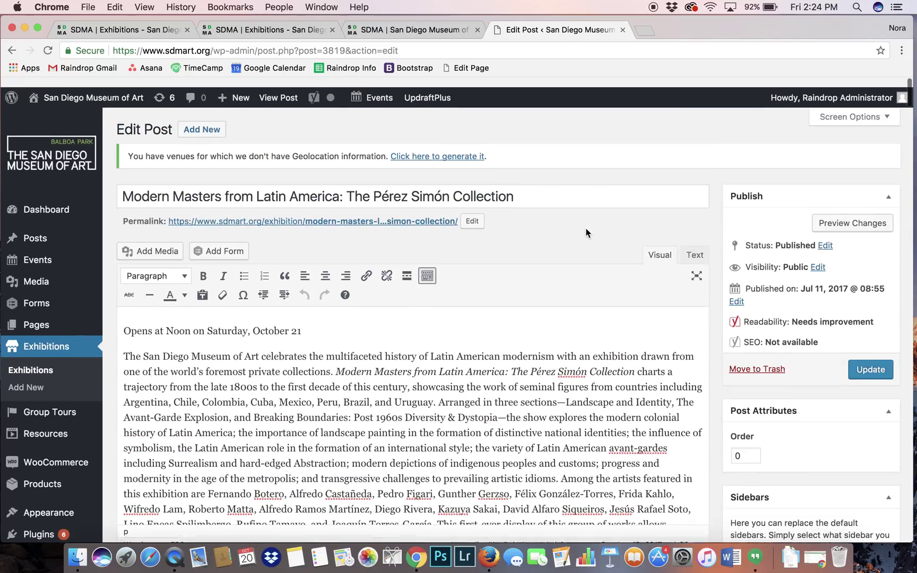
click(622, 29)
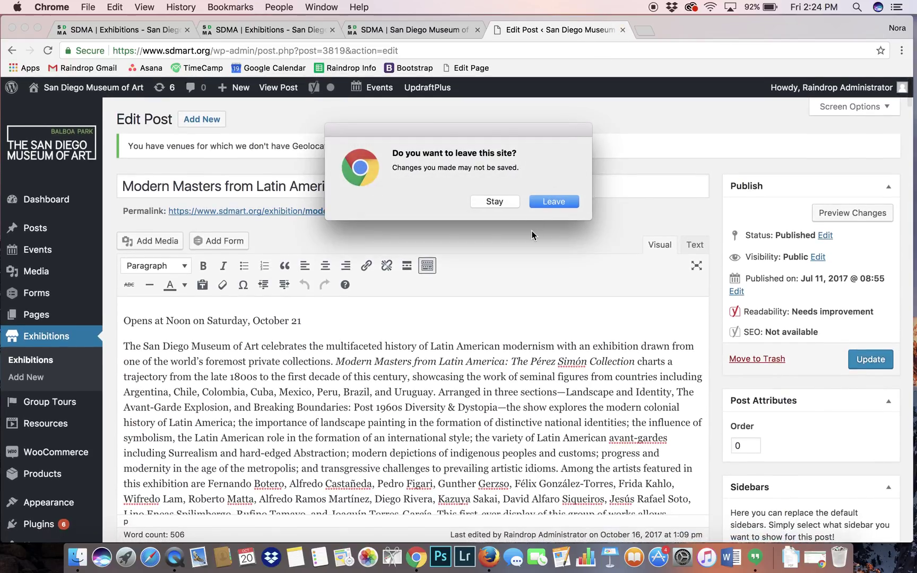
click(554, 202)
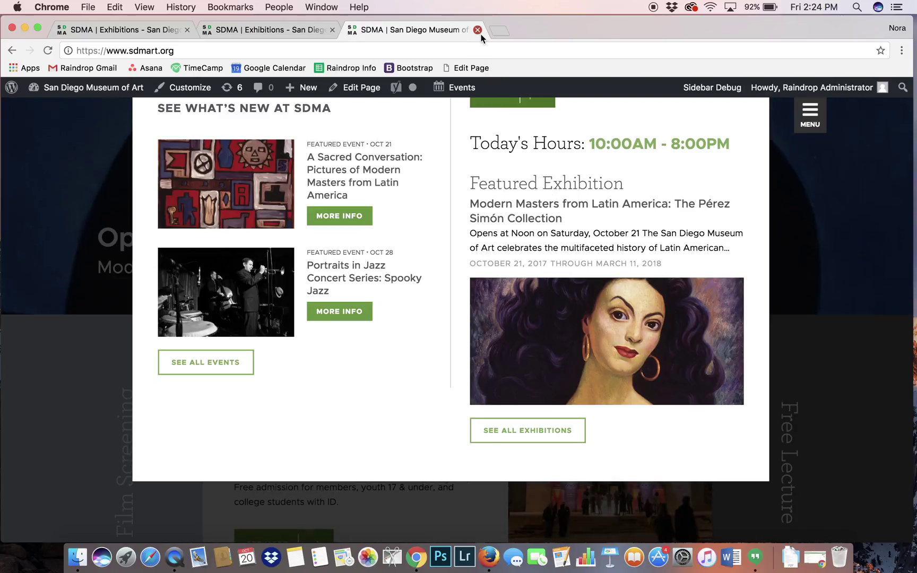
click(477, 29)
- Review the featured slider heading the public Exhibitions page and open that page for editing
scroll(454, 231, up, 15)
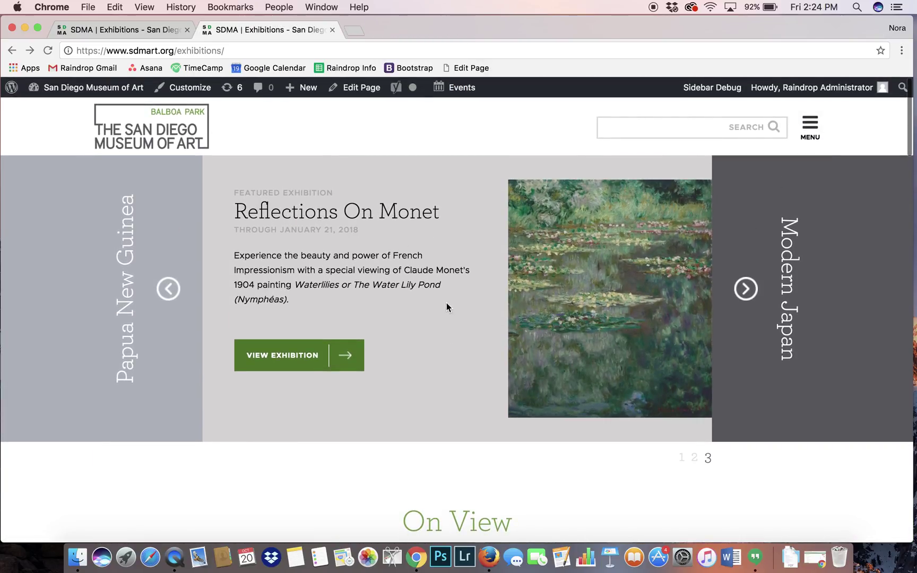
scroll(450, 310, down, 3)
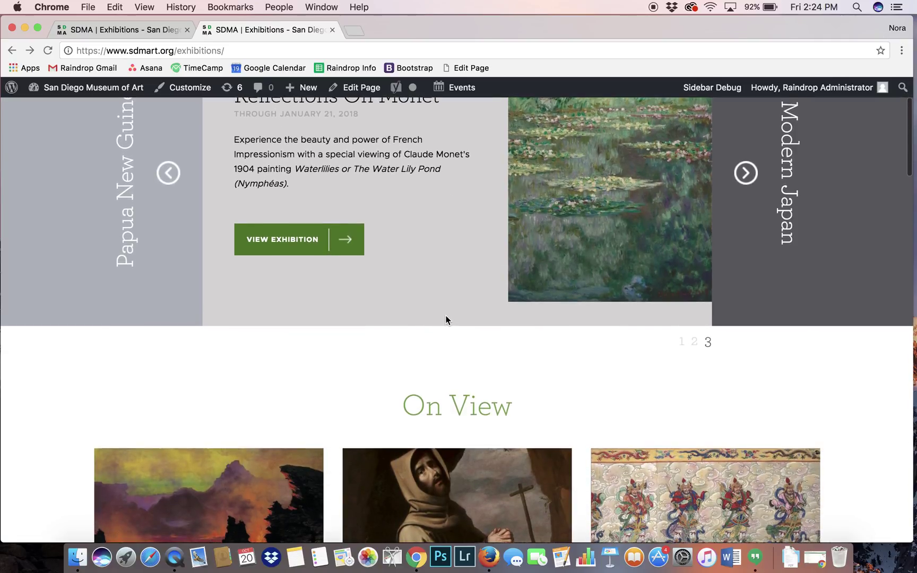
scroll(446, 319, up, 3)
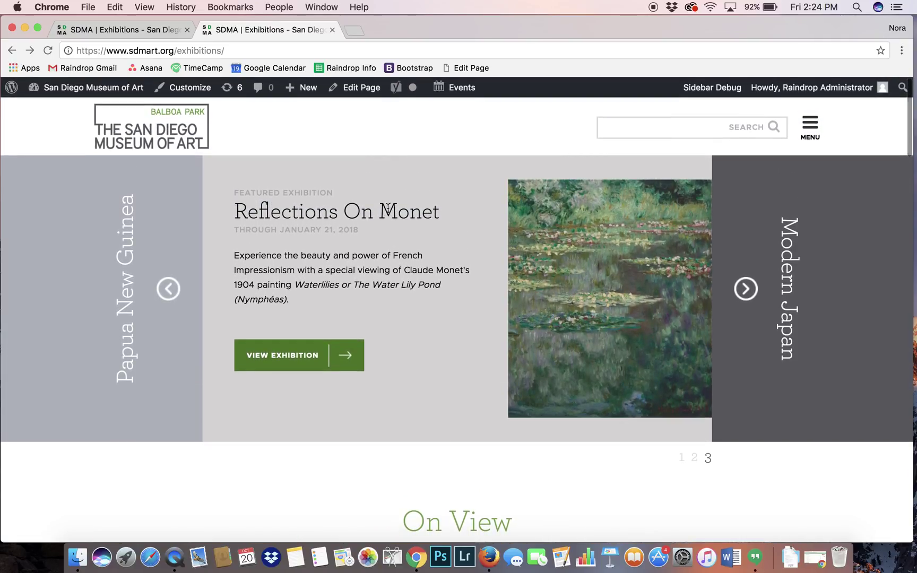
click(359, 94)
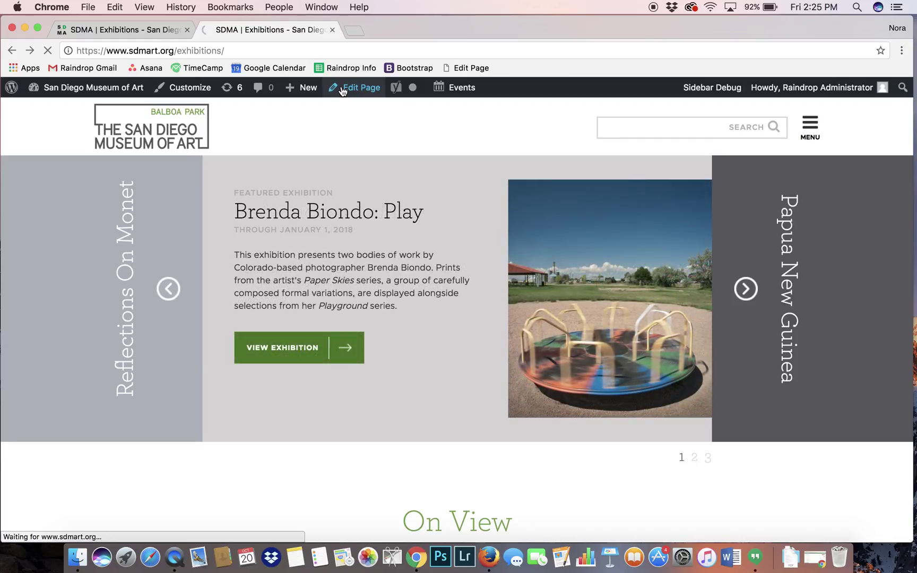
drag(912, 551, 912, 529)
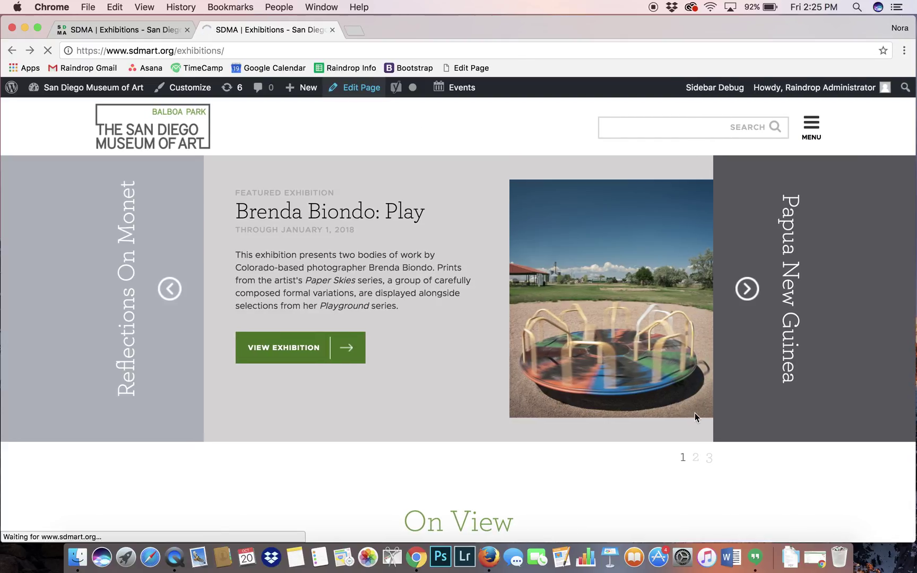
scroll(488, 504, down, 7)
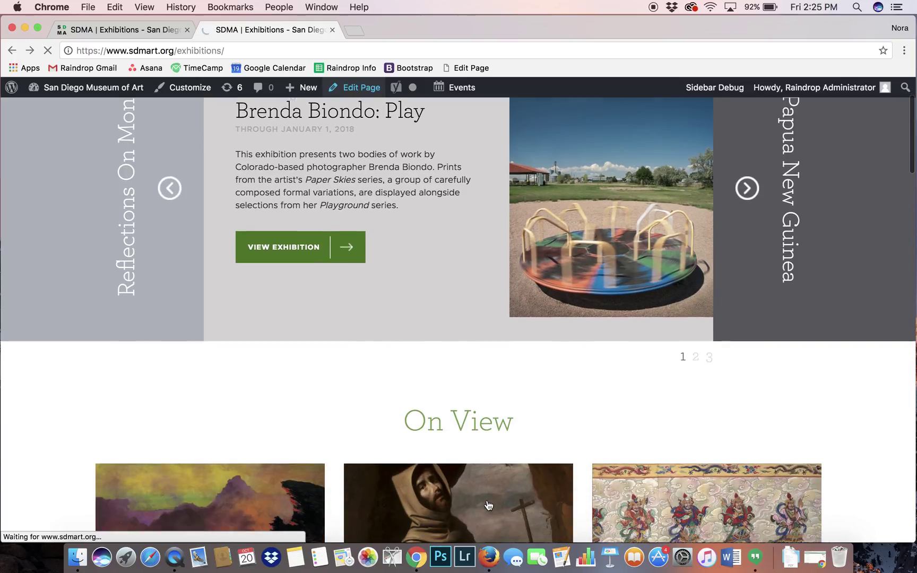
scroll(488, 504, up, 8)
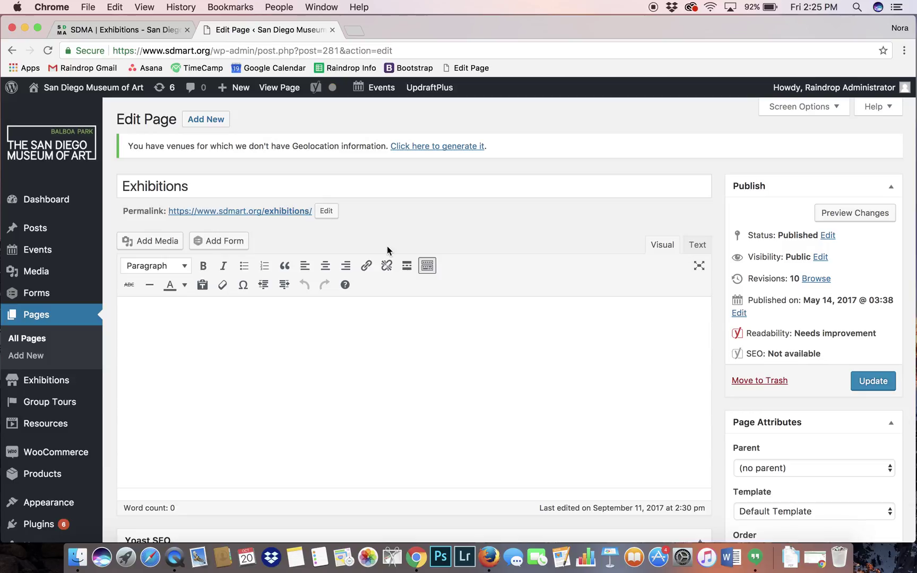
- Look through the Exhibitions page's editing options down to the Featured Slider module and its first slide
scroll(387, 247, down, 2)
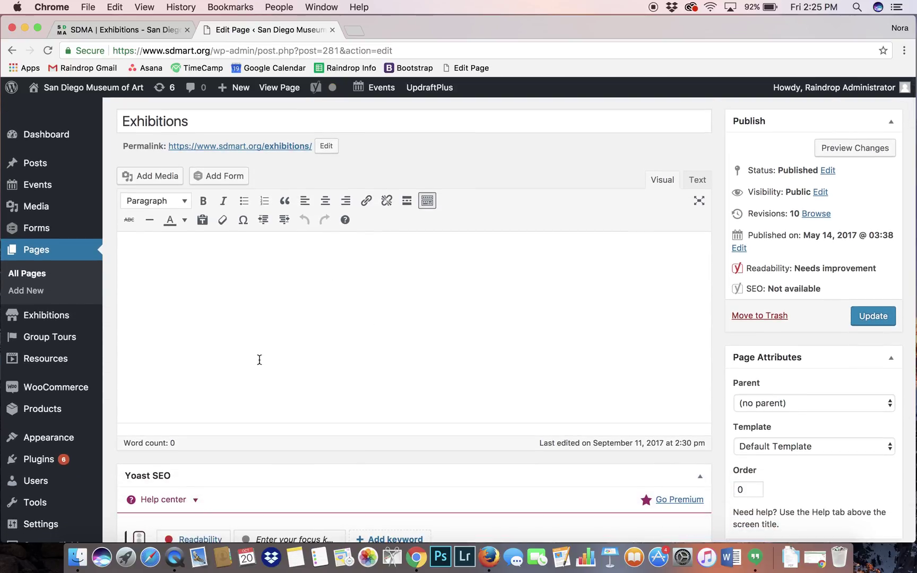
scroll(403, 271, down, 10)
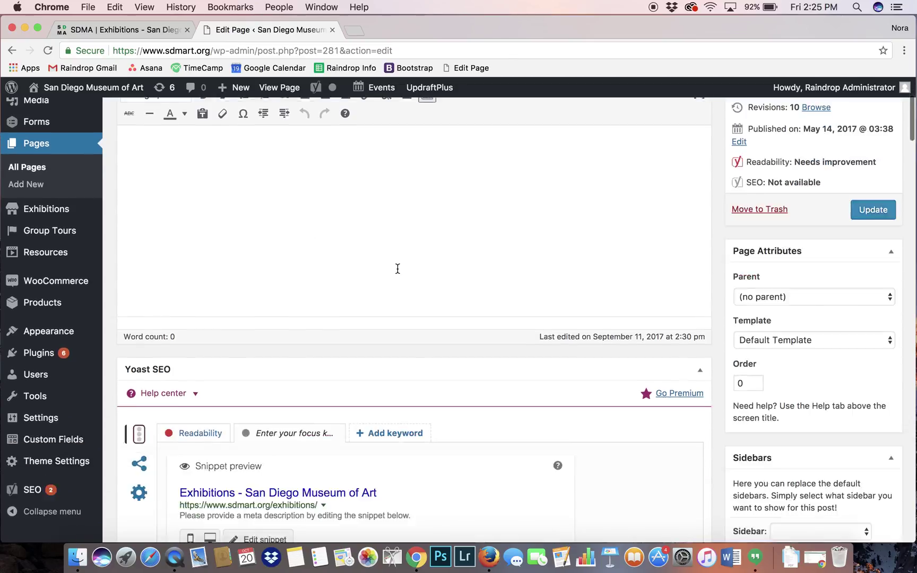
scroll(397, 272, down, 6)
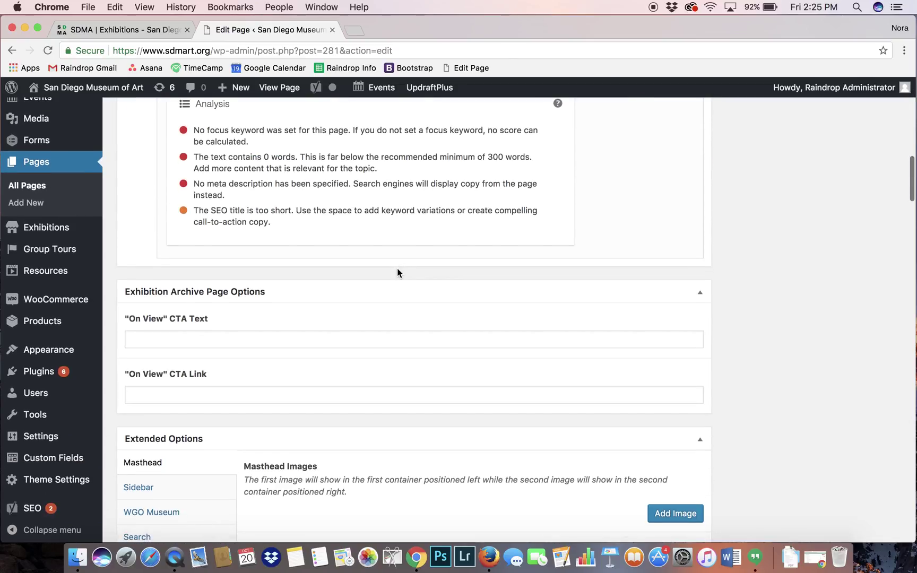
scroll(398, 273, down, 8)
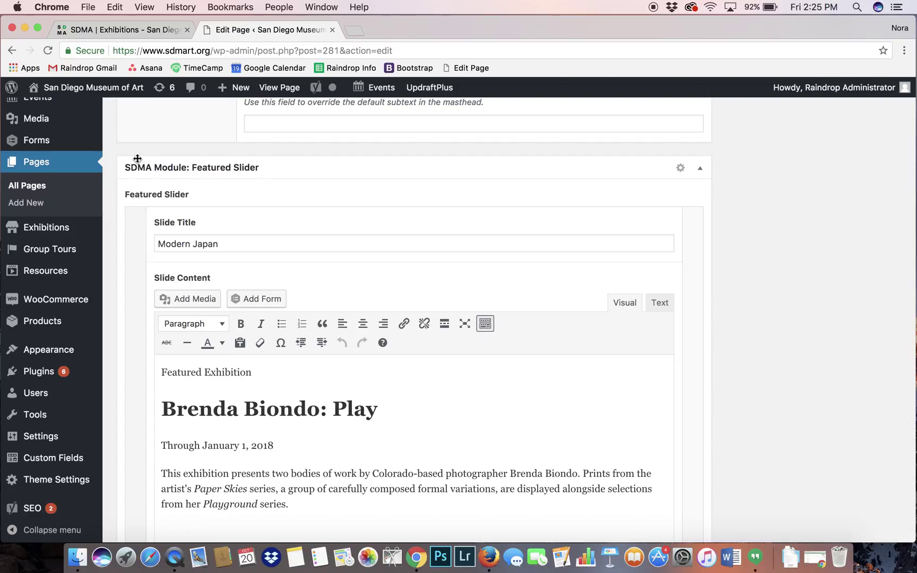
- Examine the first Featured Slider entry's content, image, subtext and button fields
scroll(287, 329, down, 3)
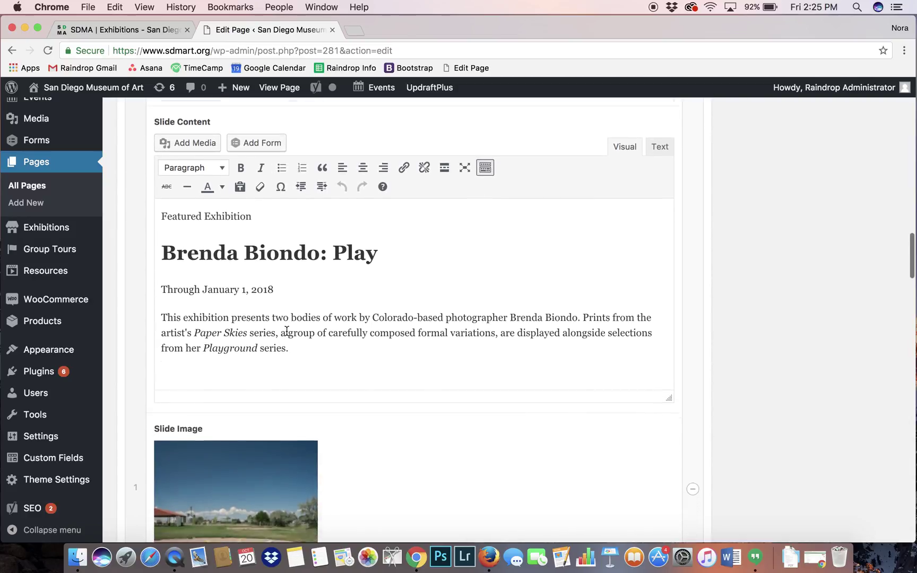
scroll(286, 332, down, 9)
scroll(285, 329, down, 2)
scroll(287, 331, up, 4)
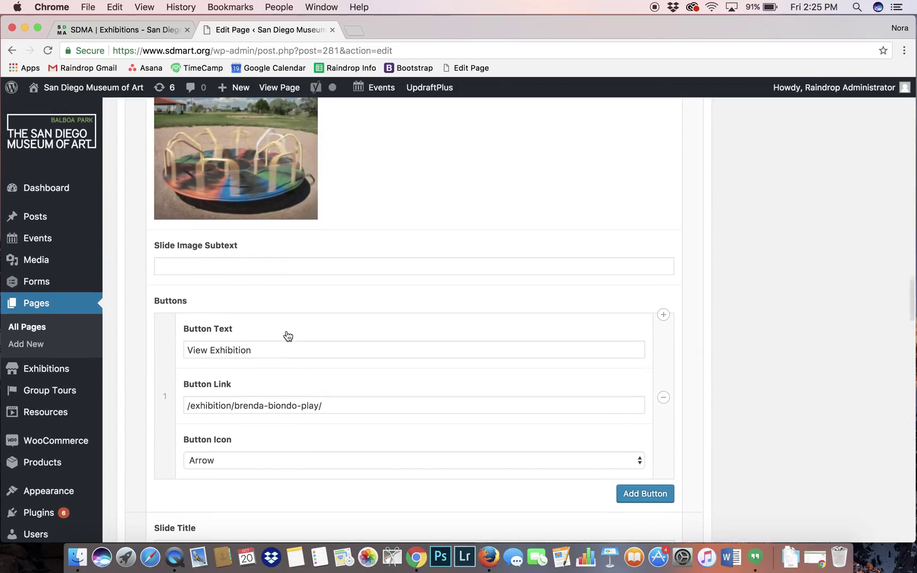
key(super+minus)
key(super+minus)
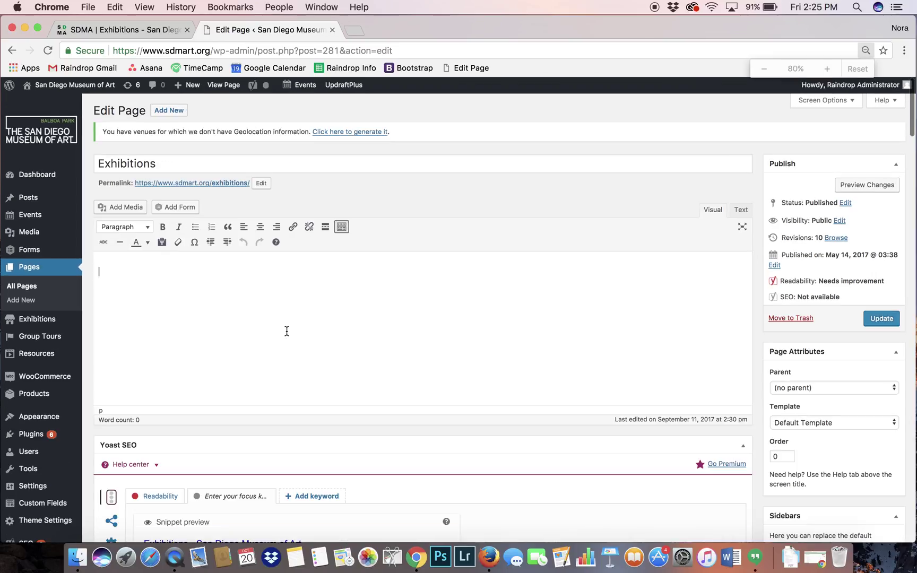
scroll(287, 331, down, 5)
scroll(286, 331, down, 15)
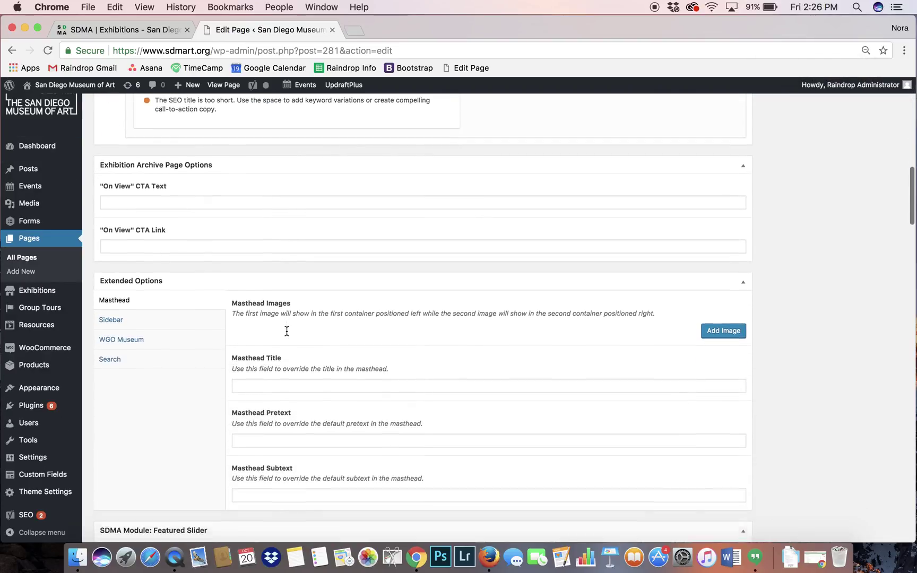
scroll(286, 331, up, 3)
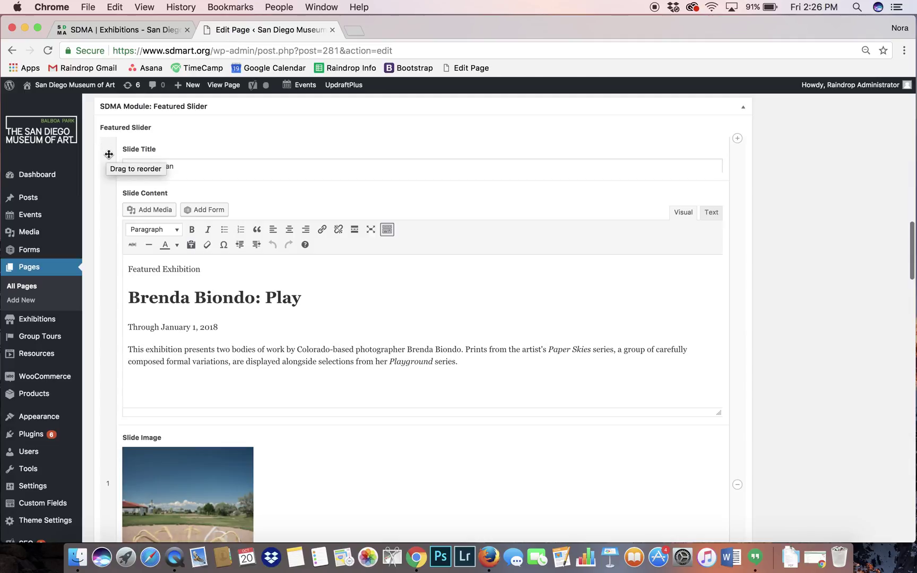
- Look through the Featured Slider module to see where the first slide's fields end and the Papua New Guinea slide begins
scroll(245, 260, down, 2)
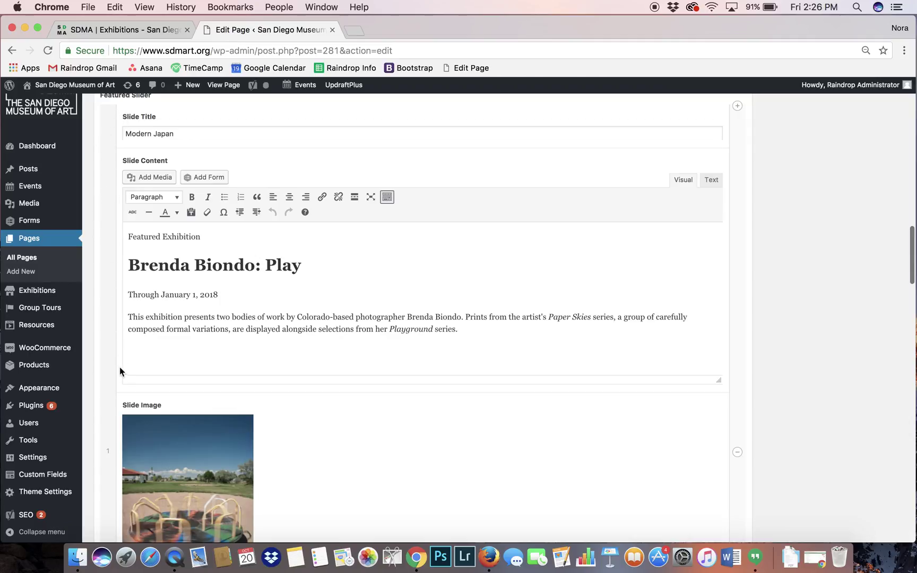
scroll(119, 368, down, 5)
scroll(105, 412, down, 10)
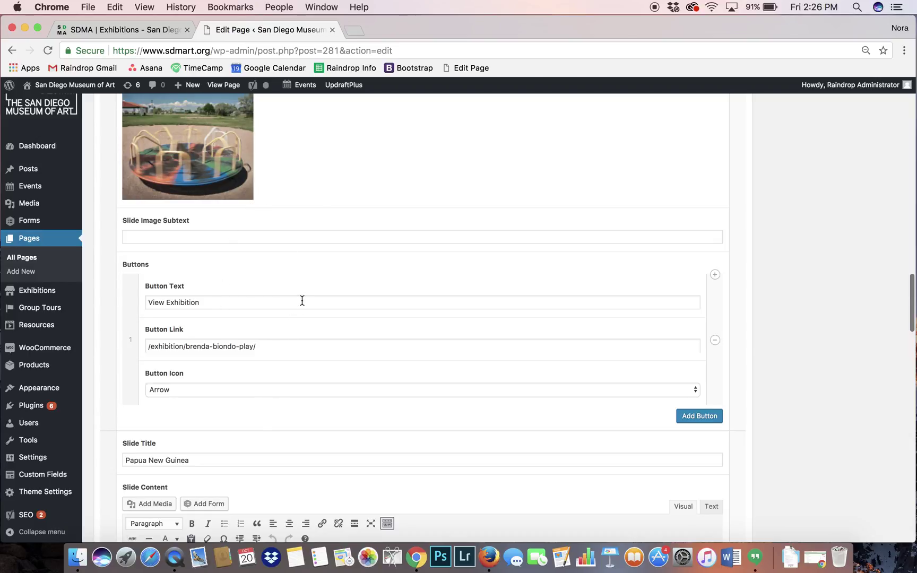
scroll(302, 301, down, 8)
scroll(109, 395, down, 1)
scroll(110, 395, down, 3)
scroll(387, 178, up, 15)
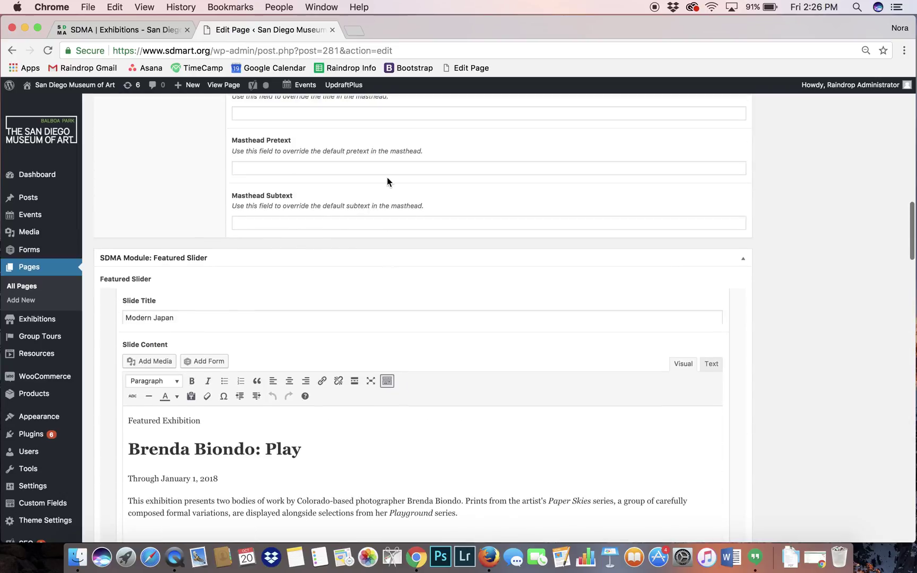
scroll(387, 177, down, 2)
key(super+equal)
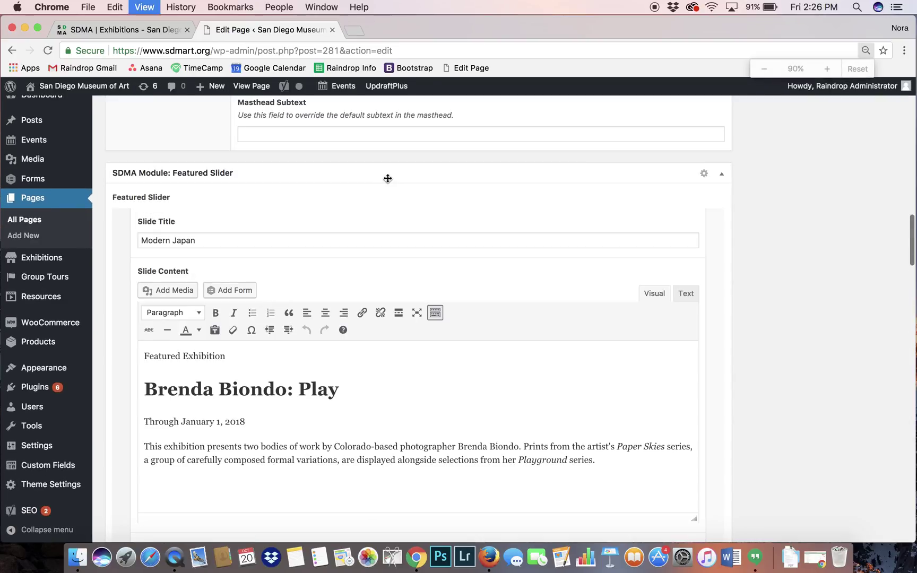
key(super+equal)
- Replace the first slide's title with "Brenda Biondo"
scroll(626, 260, down, 5)
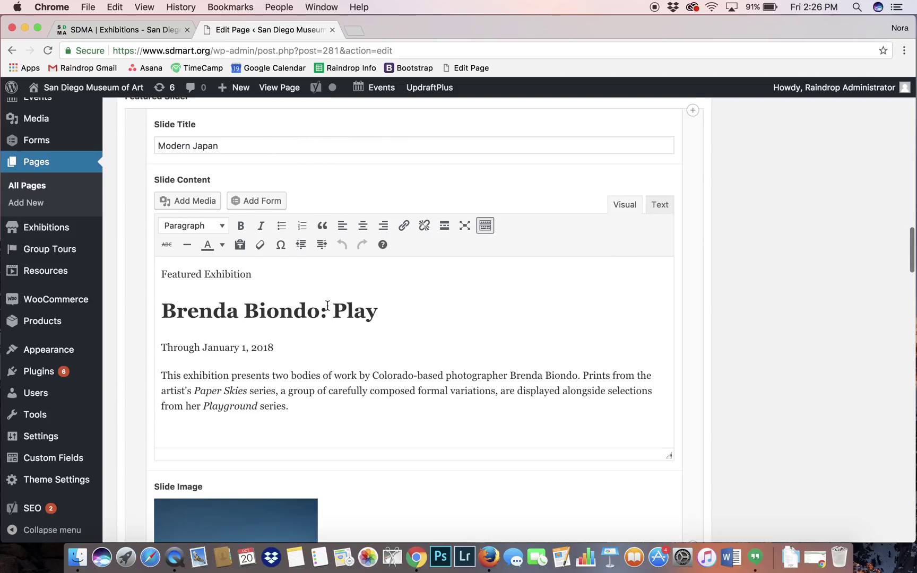
scroll(328, 305, down, 2)
scroll(327, 306, up, 3)
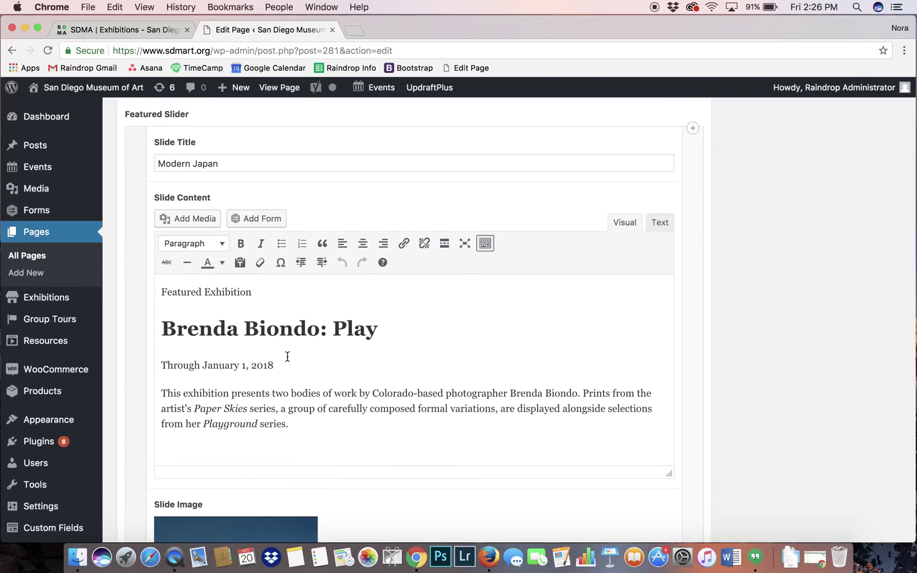
click(234, 164)
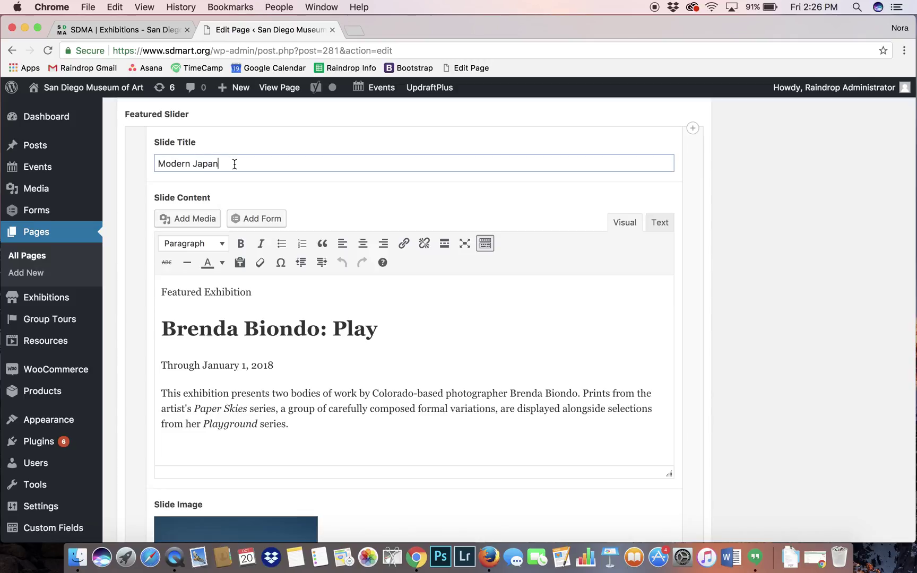
drag(234, 164, 133, 163)
text(Brenda Binod)
key(BackSpace)
key(BackSpace)
key(BackSpace)
text(ondo)
- Check the Brenda Biondo slide's rich-text content, slide image and exhibition button settings
scroll(284, 306, down, 4)
scroll(285, 307, up, 2)
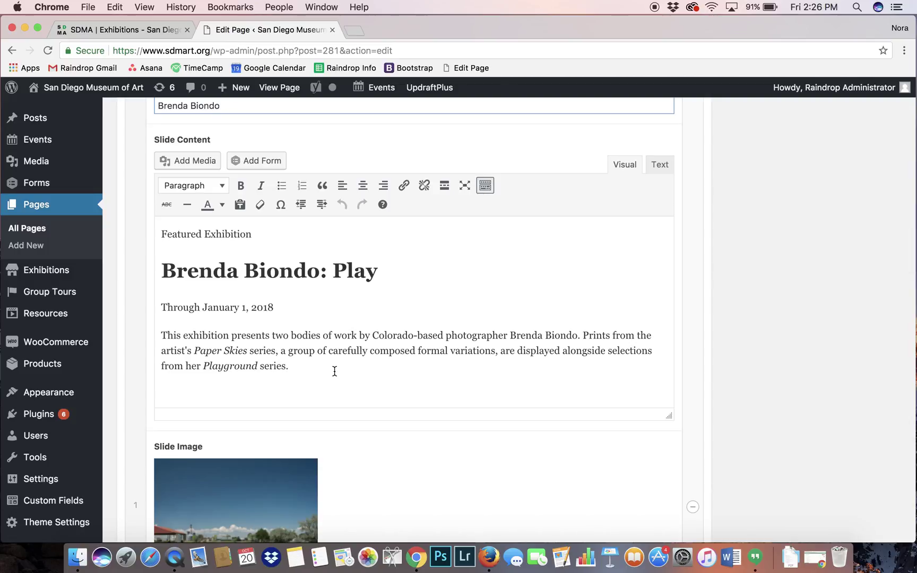
mouse_move(329, 372)
mouse_down()
mouse_move(188, 249)
mouse_move(276, 311)
mouse_move(321, 381)
mouse_up()
scroll(324, 382, down, 5)
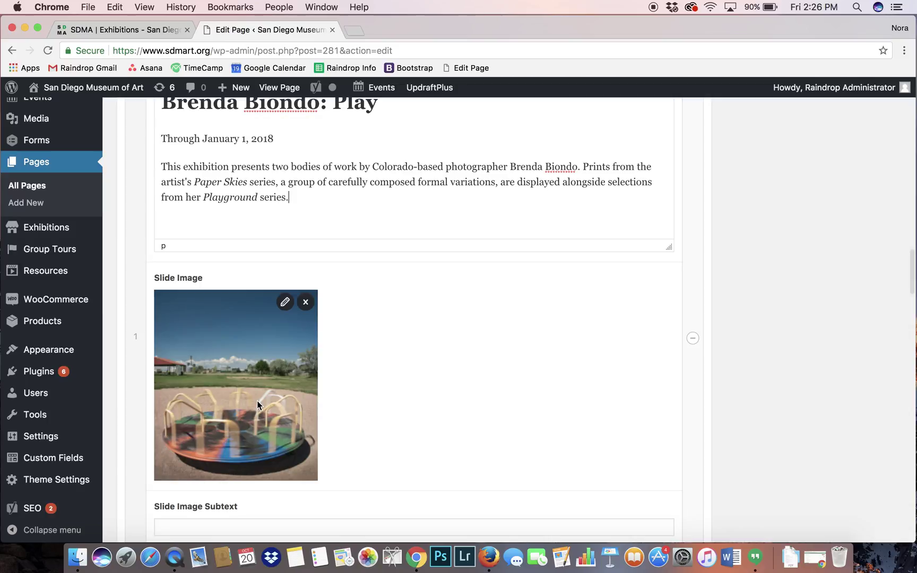
scroll(257, 401, down, 2)
scroll(258, 400, down, 7)
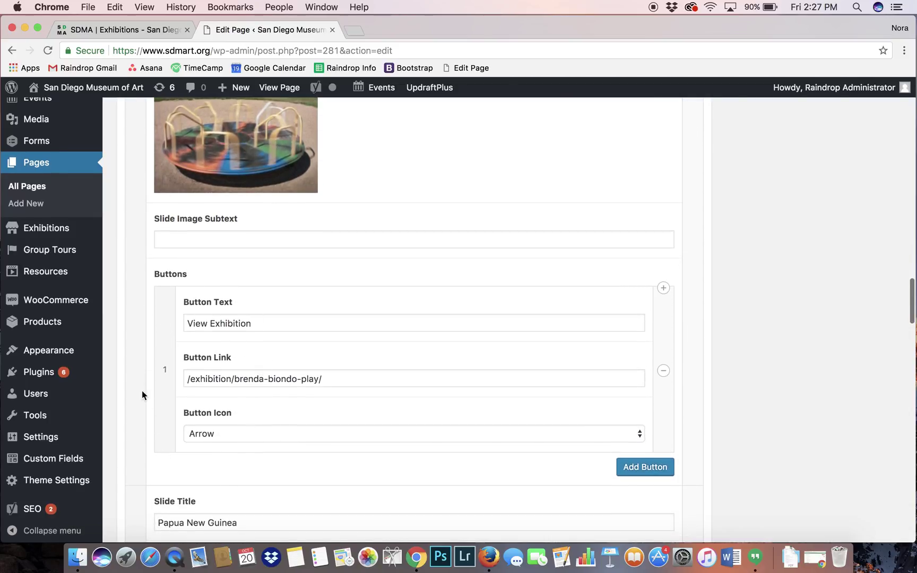
scroll(274, 340, up, 6)
- Compare the slide image with its display in the public Exhibitions page's slider, and return to the page editor
mouse_move(261, 253)
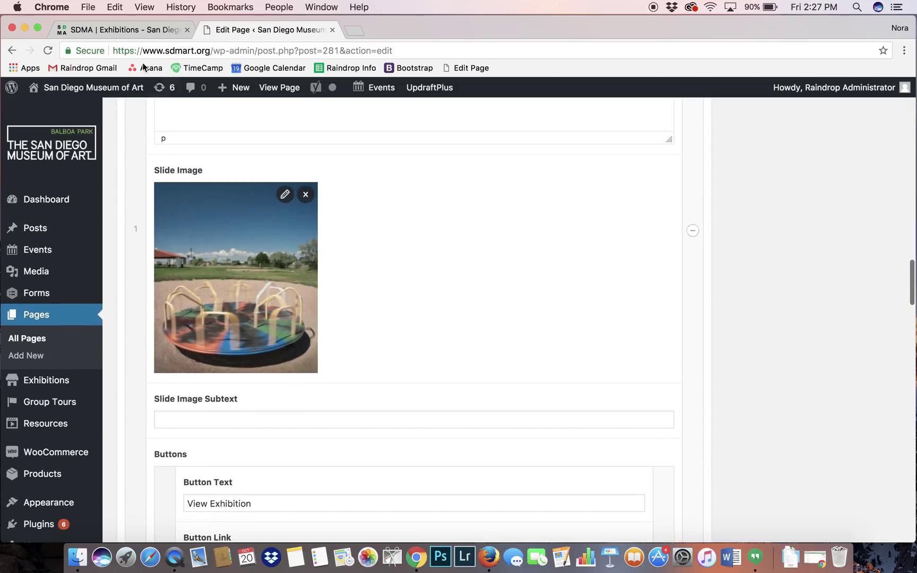
click(128, 24)
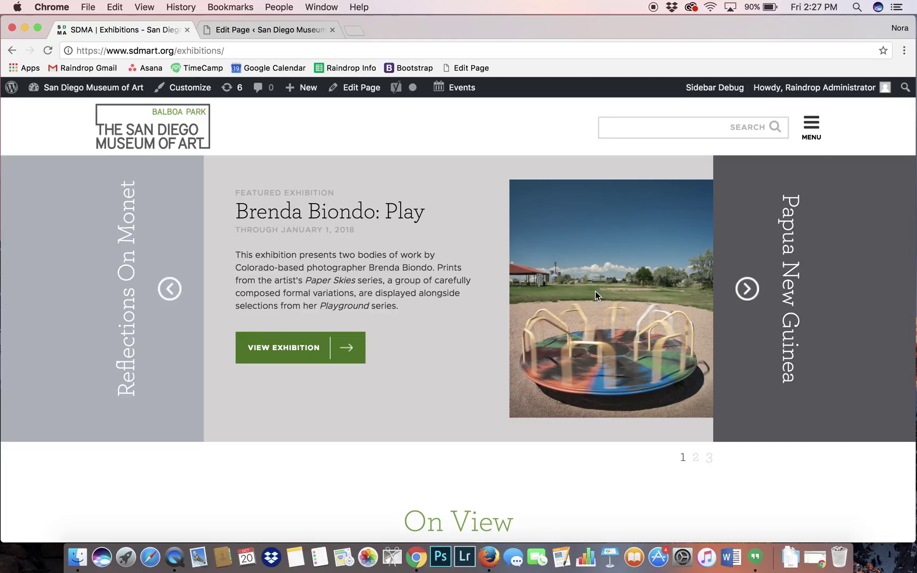
mouse_move(594, 289)
mouse_down()
mouse_move(568, 335)
mouse_move(571, 305)
mouse_move(8, 560)
mouse_move(588, 298)
mouse_up()
click(307, 28)
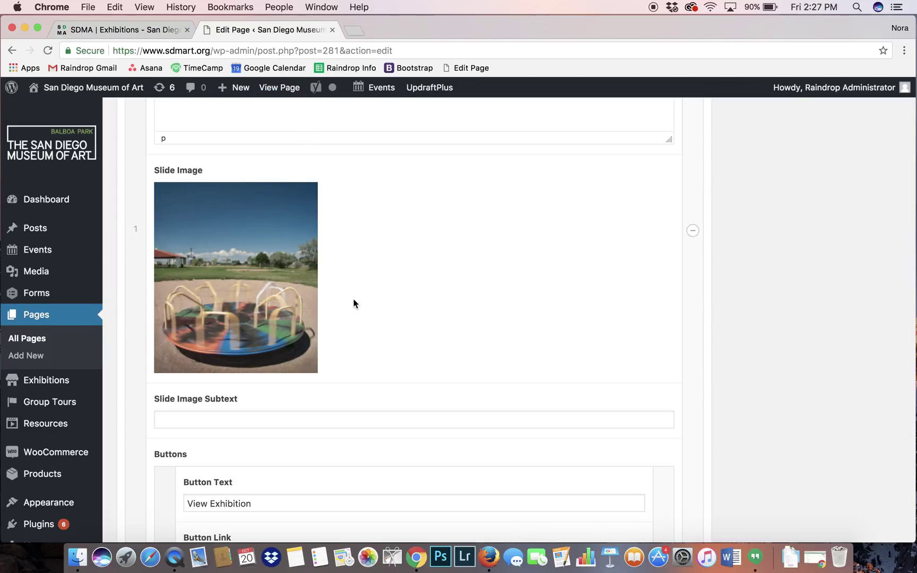
- Add a fourth slide at the end of the Featured Slider and enter "Title" as its slide title
scroll(354, 302, down, 15)
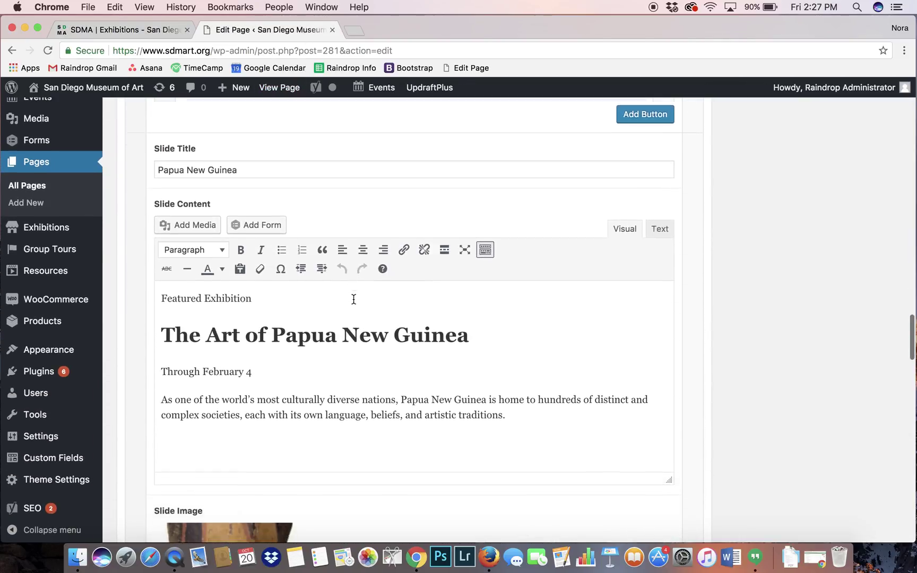
scroll(353, 299, down, 12)
scroll(354, 303, down, 15)
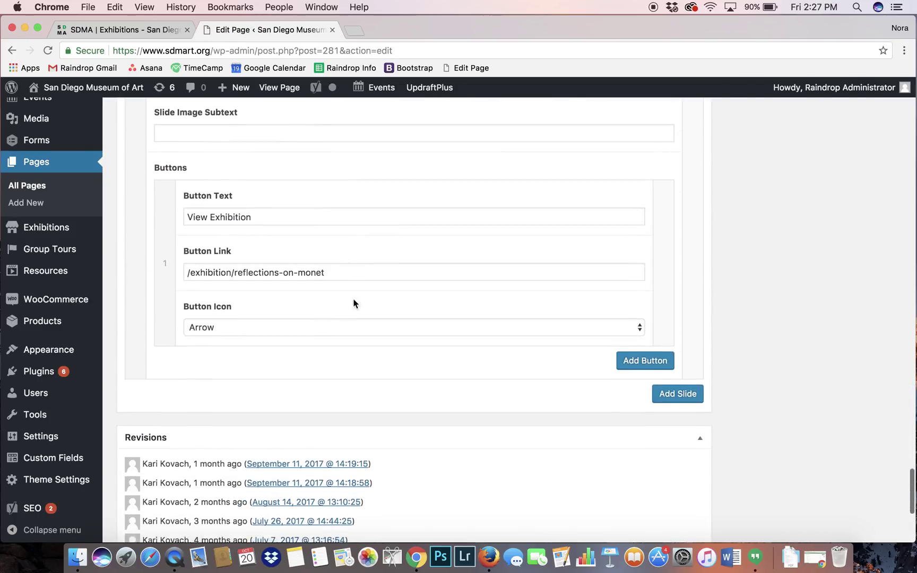
click(678, 353)
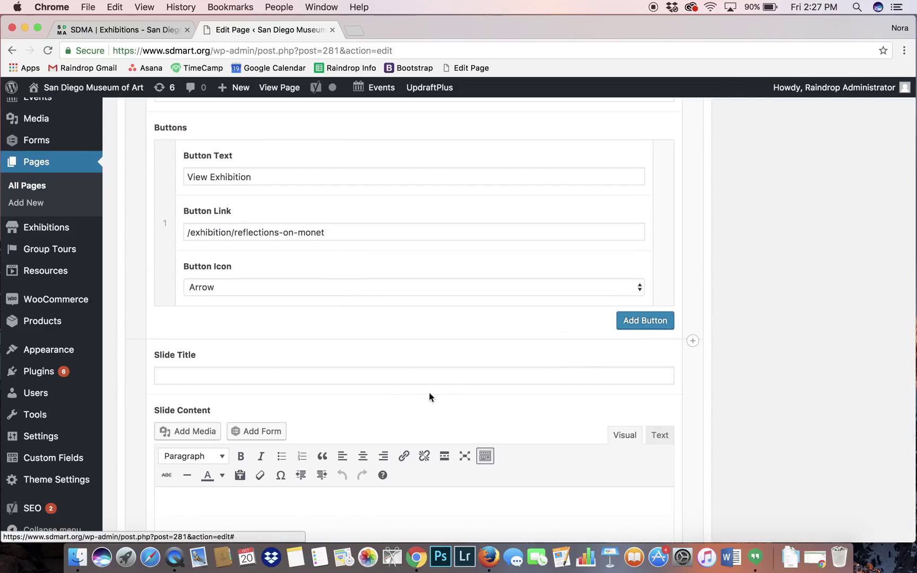
scroll(430, 397, down, 3)
click(301, 229)
text(Title)
scroll(291, 293, down, 5)
click(290, 293)
text(Rich)
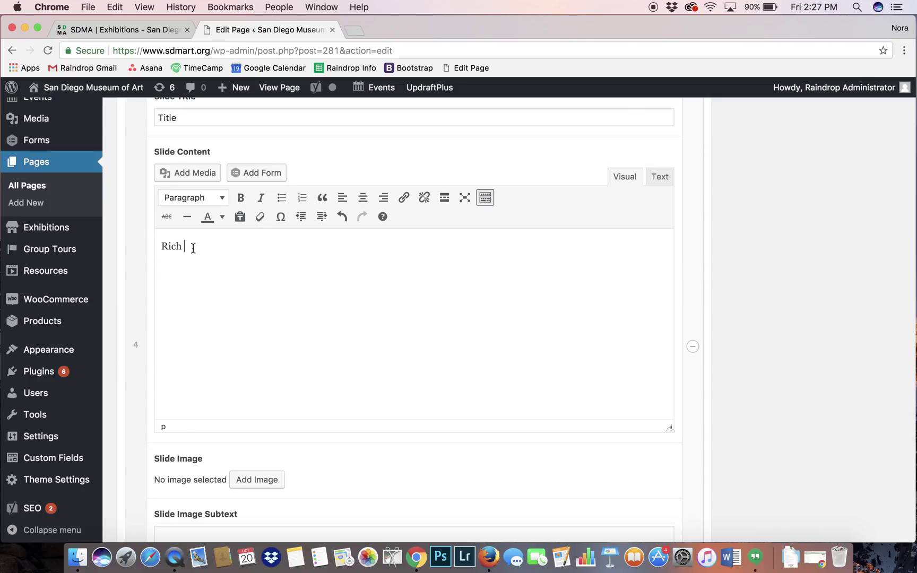
- Copy the Reflections On Monet slide's formatted content into the new slide's content area
scroll(374, 230, up, 15)
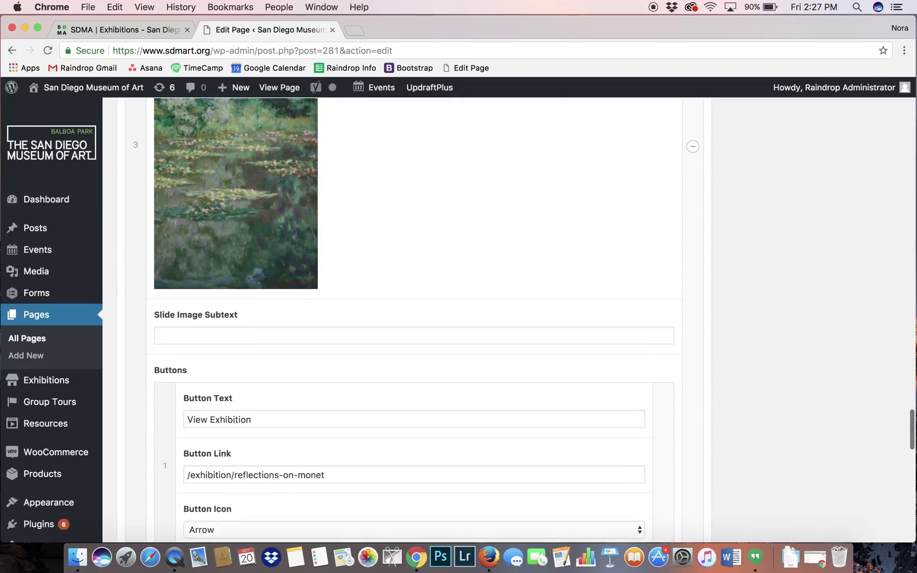
drag(427, 398, 143, 268)
key(super+c)
scroll(332, 377, down, 15)
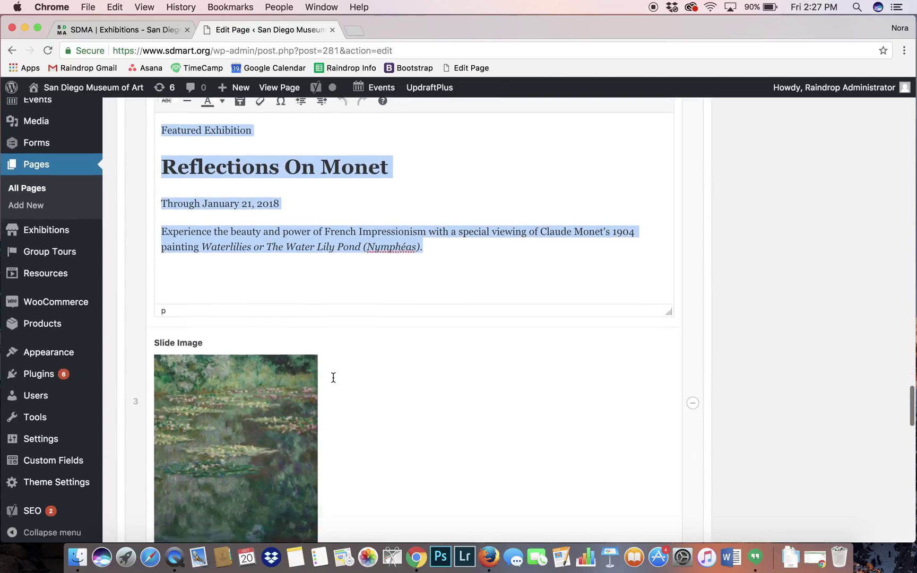
click(333, 377)
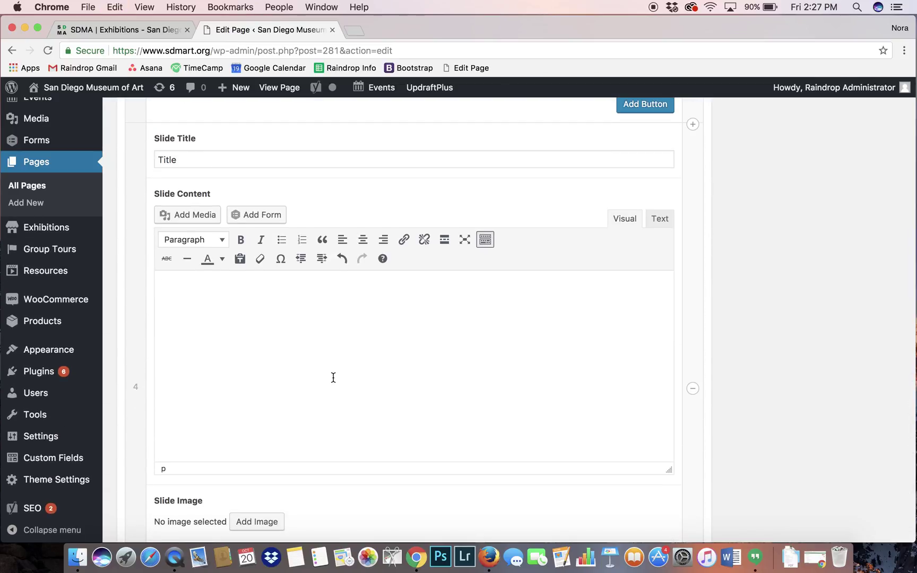
key(super+v)
- Change the heading in the new slide's content to "Test Exhibition"
drag(385, 326, 178, 317)
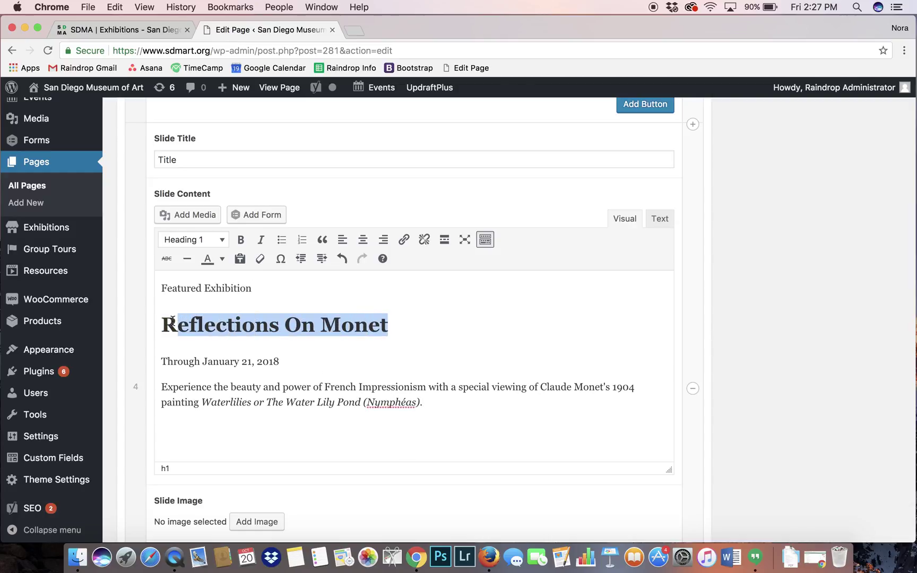
key(BackSpace)
key(BackSpace)
text(Test)
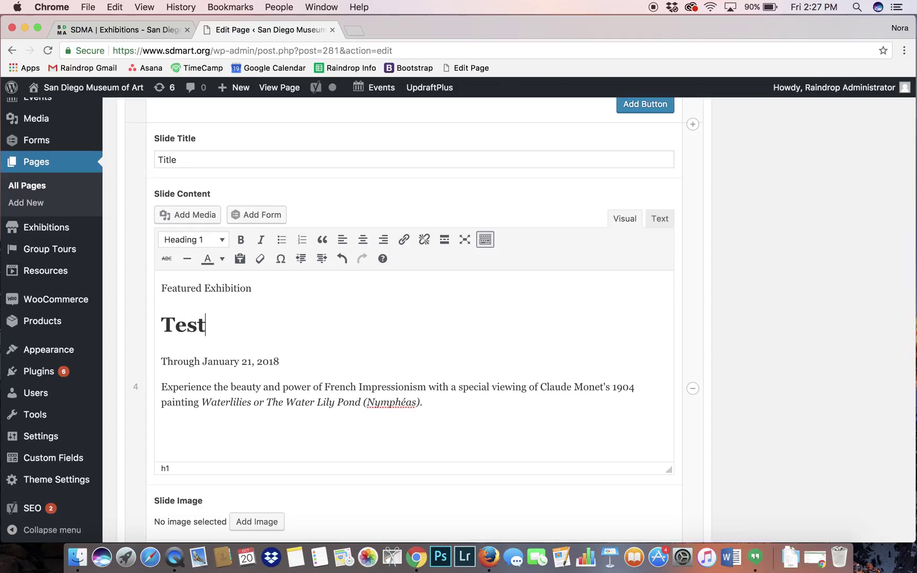
text( Exhibition)
click(270, 361)
- Replace the new slide's description with "This is the greatest exhibition of all time....of all time."
drag(423, 402, 165, 387)
text(E)
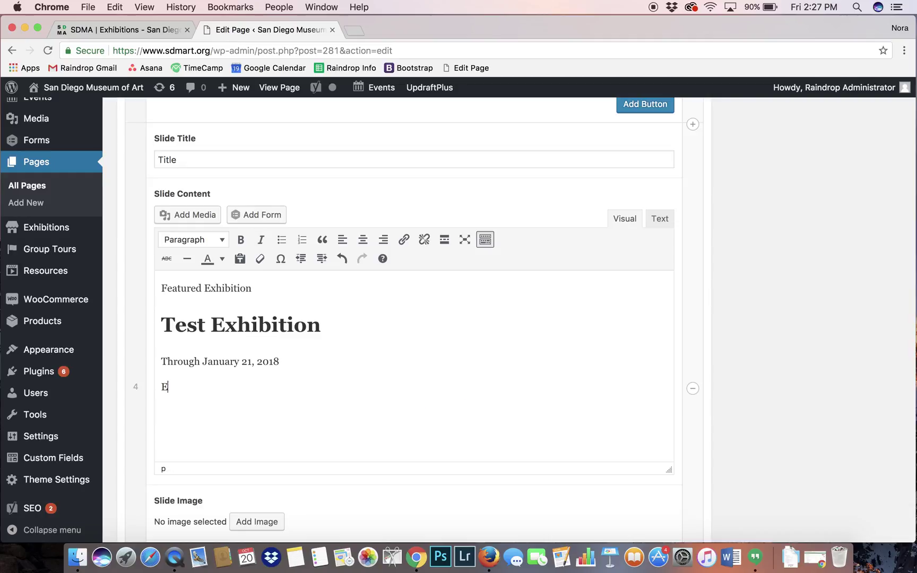
text(his is the greate)
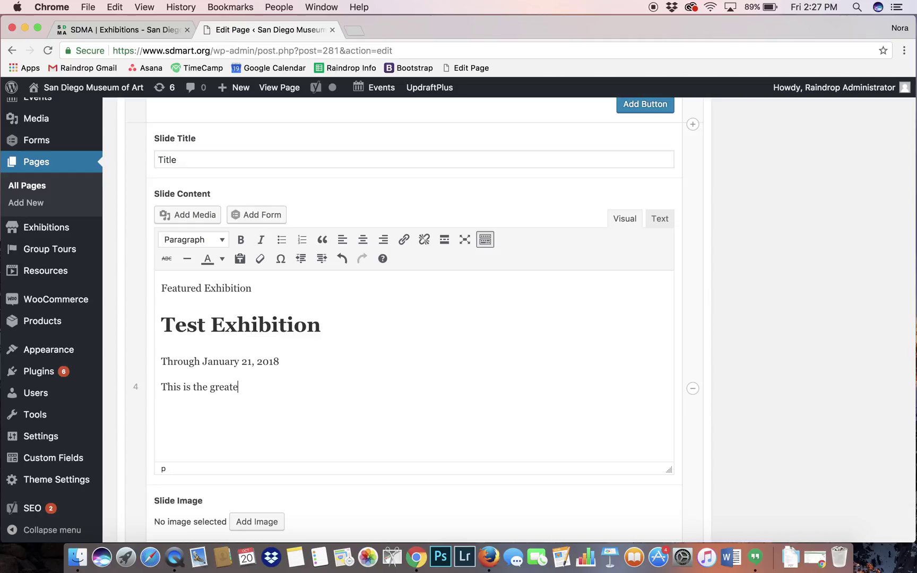
text(st exhibition of all time. ...of all time.)
- Set the new slide's image to PerezSimon.jpg from the media library, after viewing the file upload option
scroll(273, 406, down, 5)
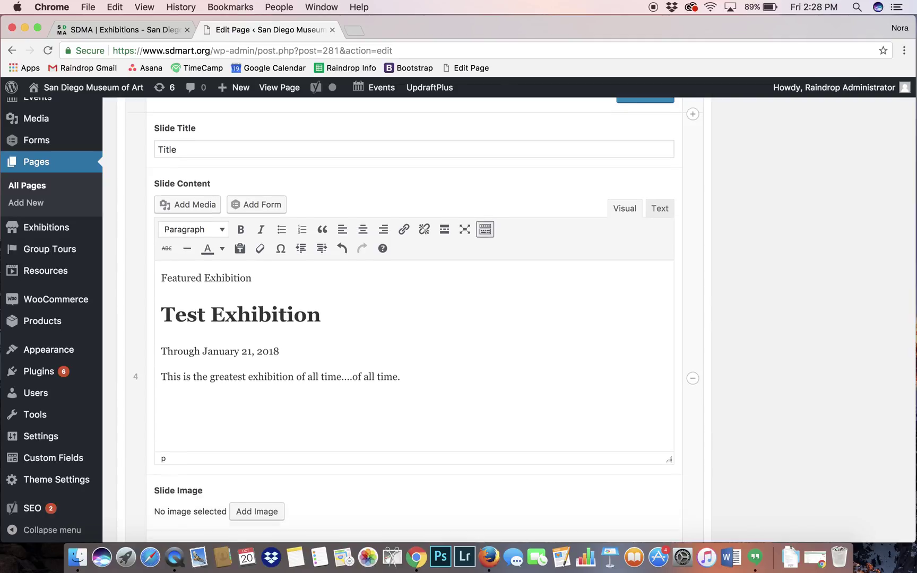
click(271, 406)
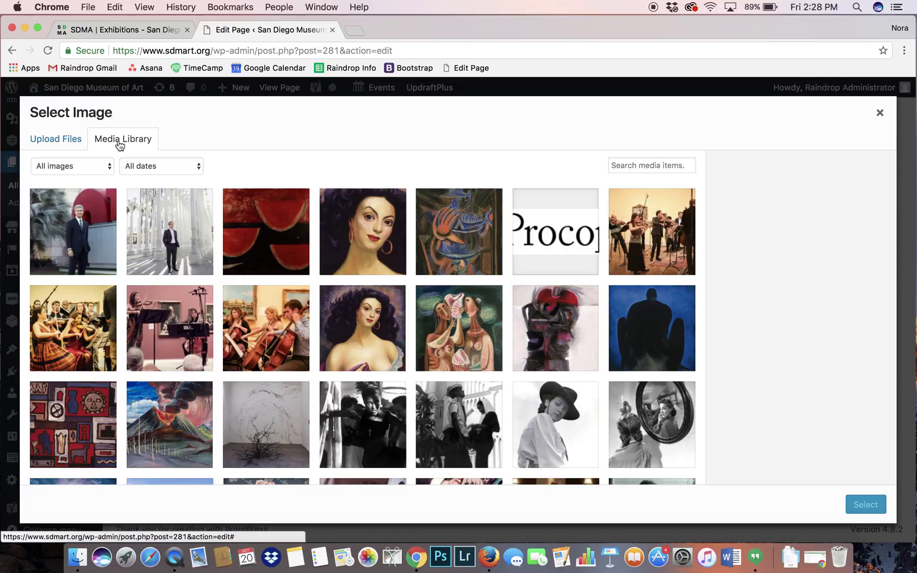
click(62, 143)
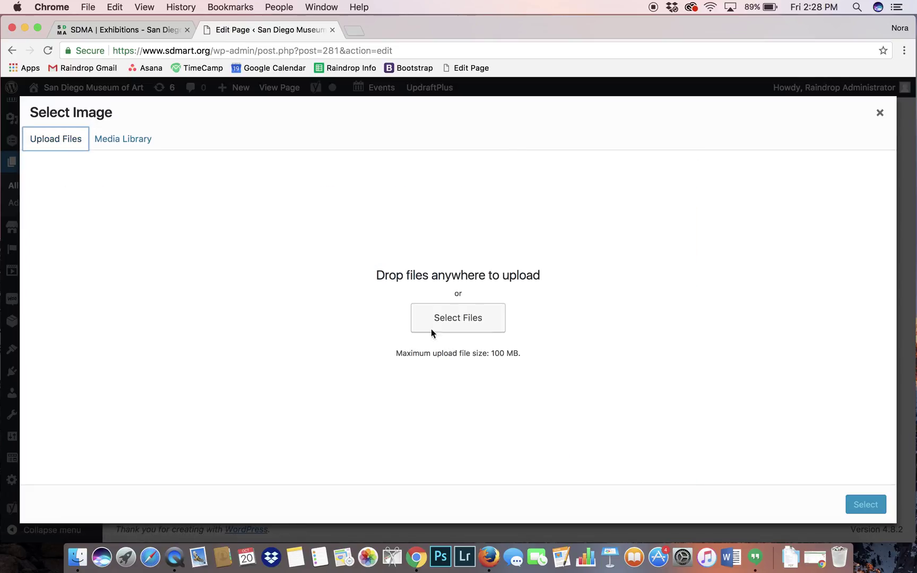
click(114, 144)
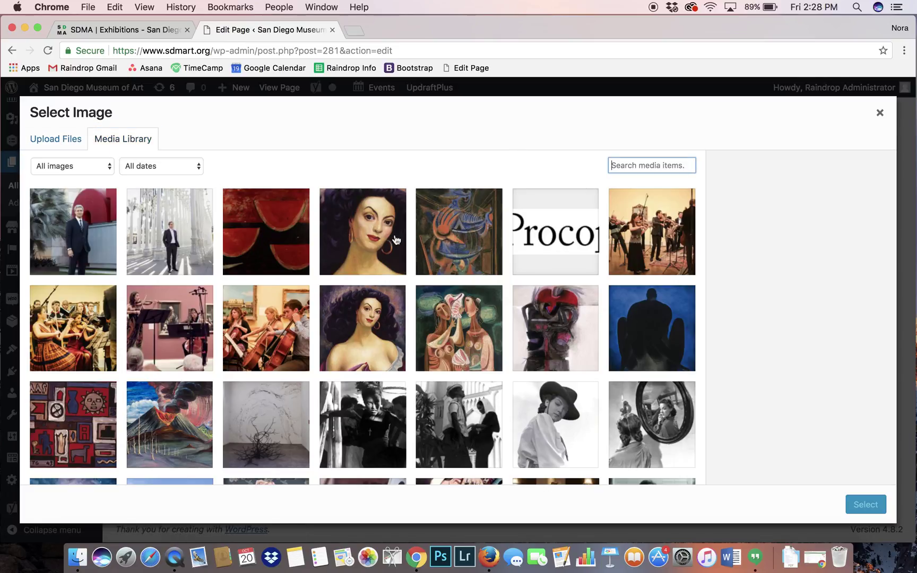
click(364, 221)
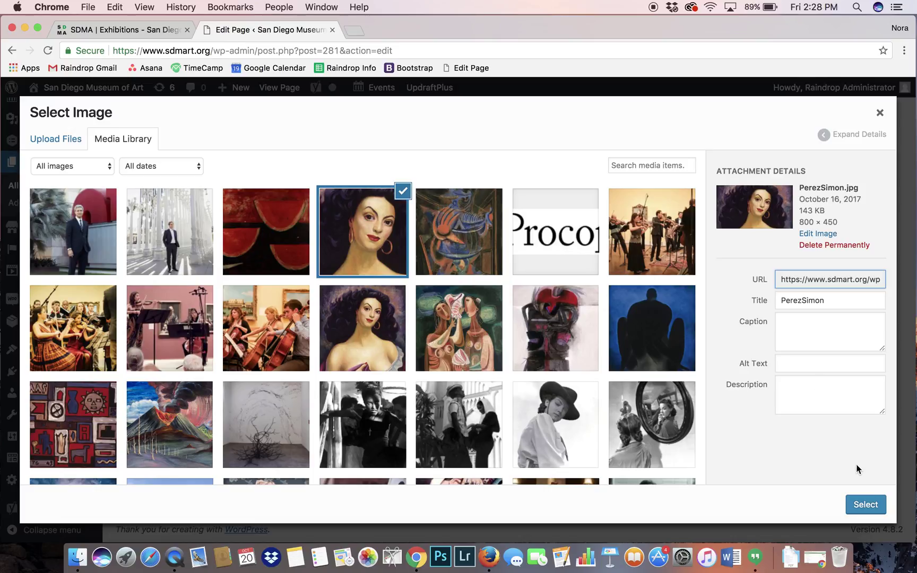
click(866, 504)
scroll(542, 430, down, 3)
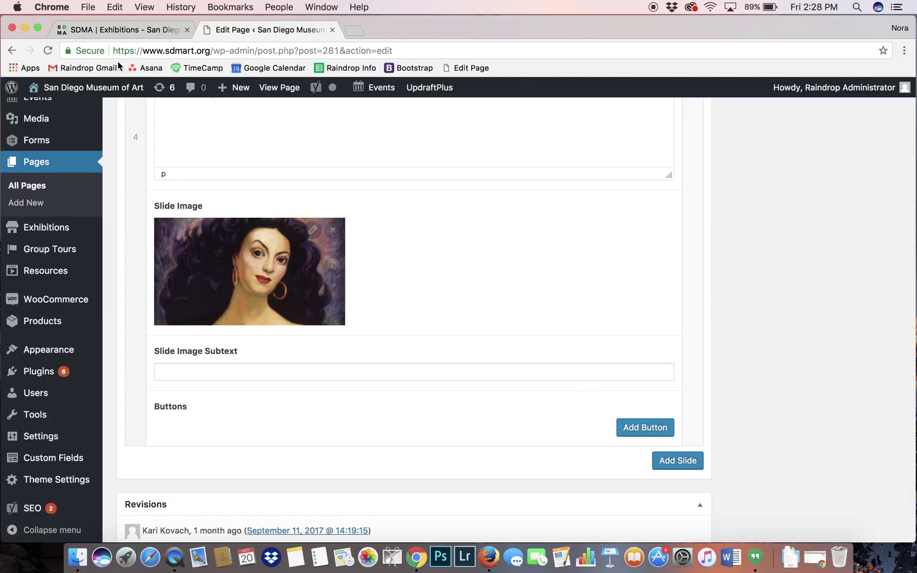
- Add a button labelled "View Exhibition" to the new slide, after checking the button on the live Exhibitions slider
click(126, 33)
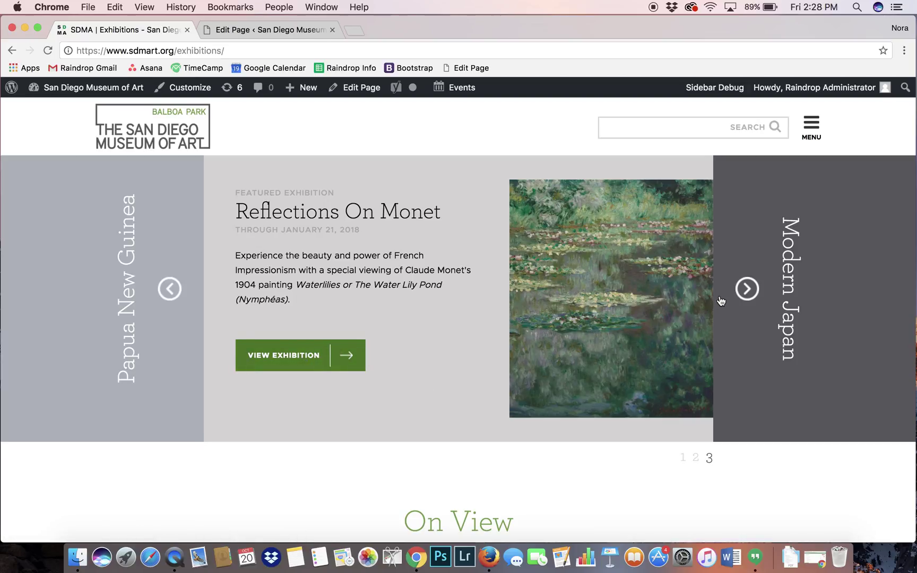
click(746, 289)
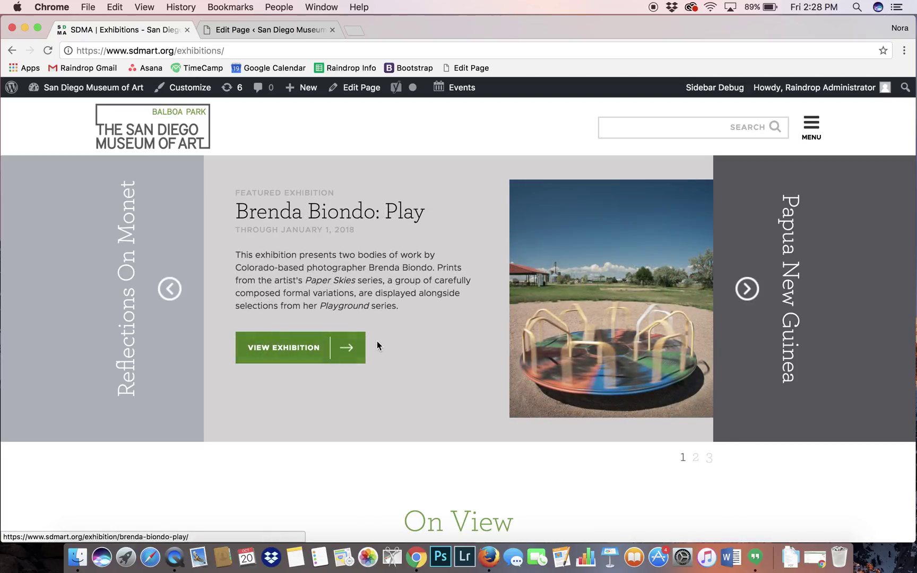
click(265, 34)
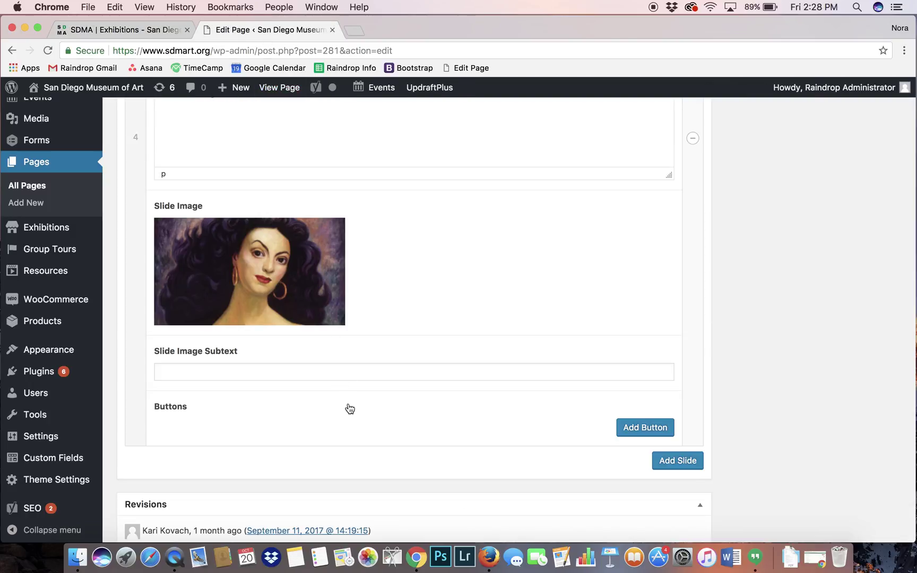
click(631, 427)
scroll(626, 425, down, 2)
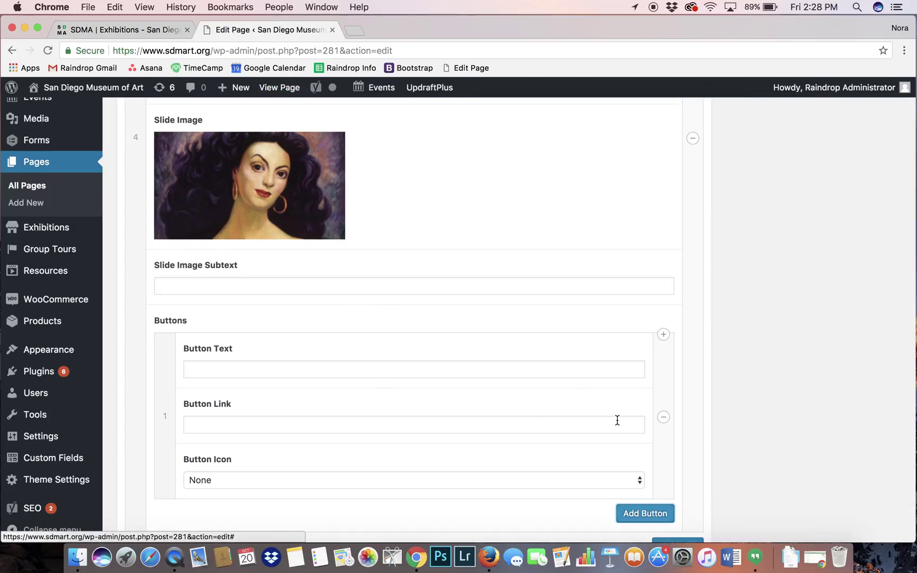
click(391, 371)
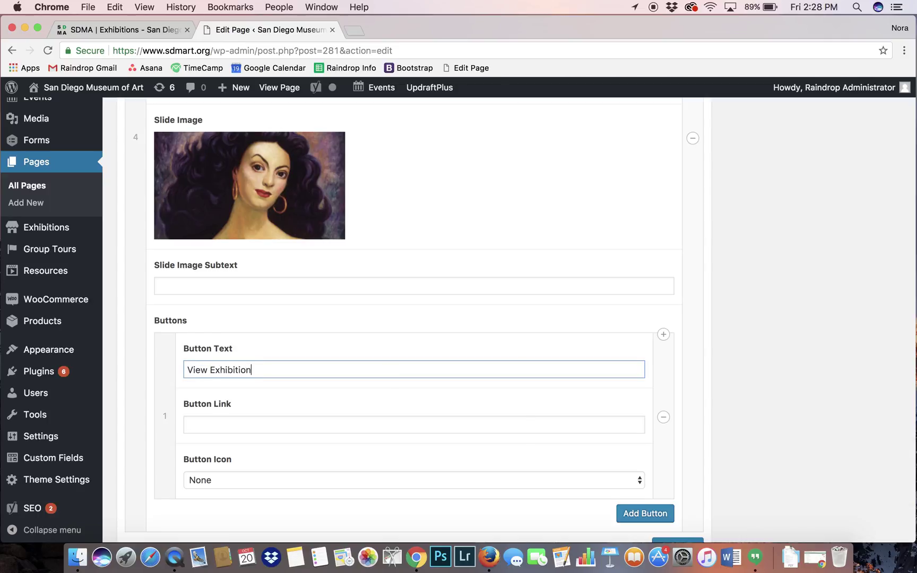
- Examine the Reflections On Monet slide's button link and compare its relative path with the page's full web address
scroll(387, 389, up, 3)
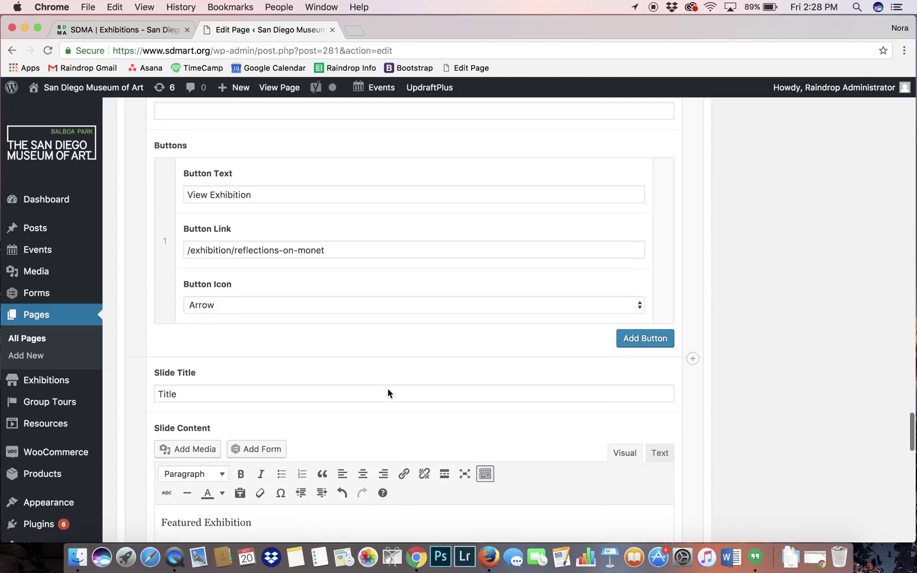
scroll(387, 388, up, 1)
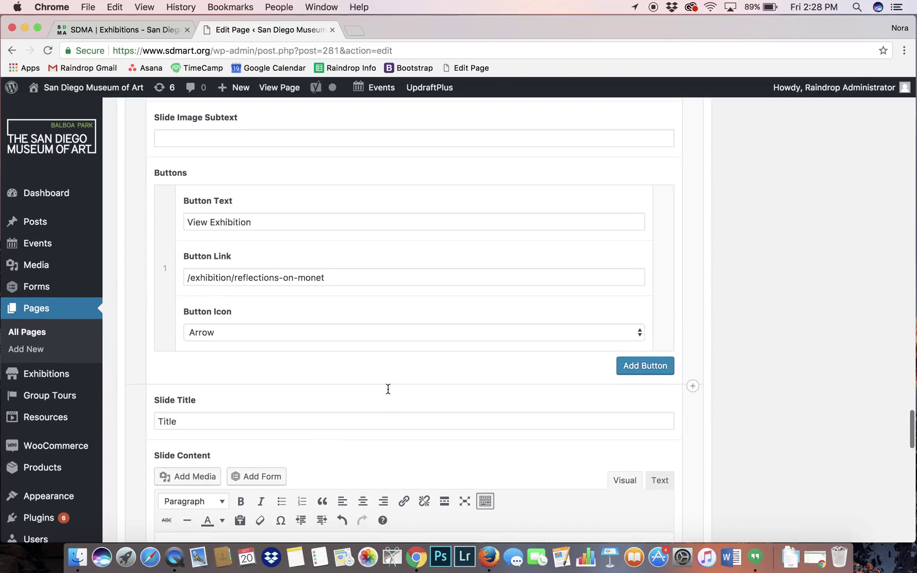
scroll(388, 388, down, 5)
scroll(388, 391, up, 2)
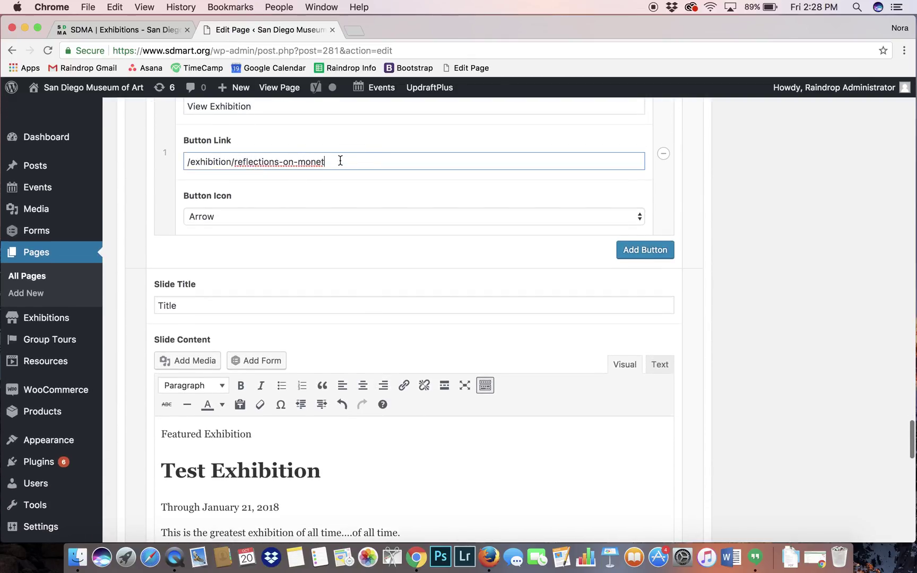
drag(340, 160, 164, 158)
click(379, 160)
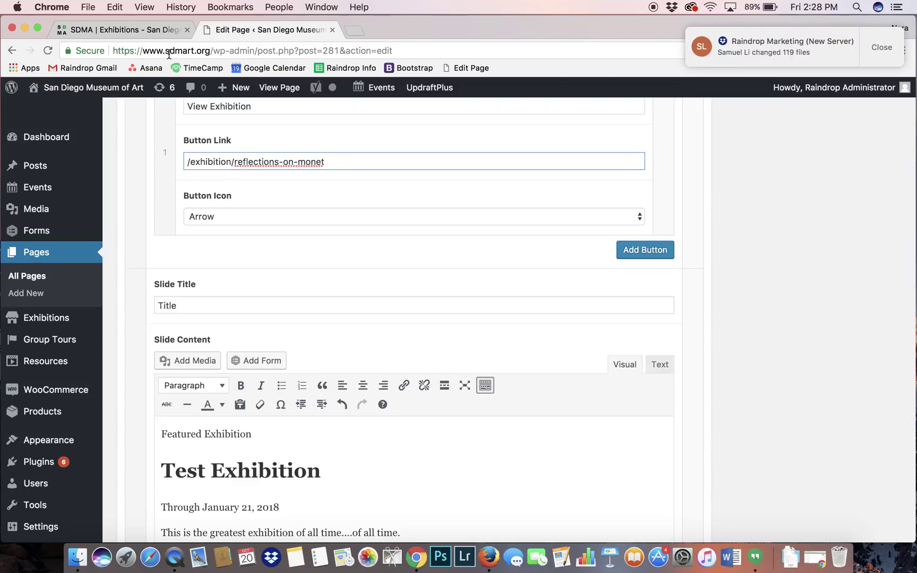
drag(211, 50, 393, 51)
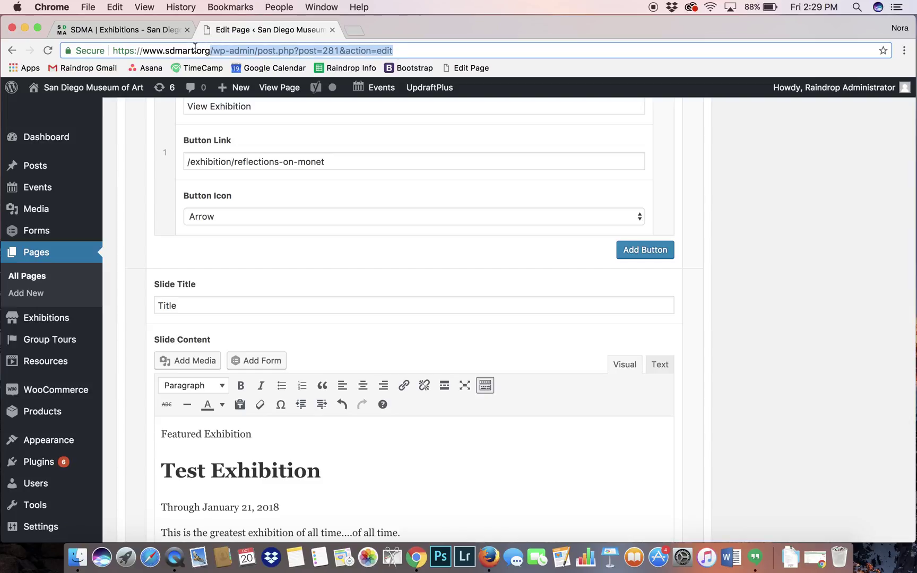
- Copy the Monet slide's link /exhibition/reflections-on-monet into the new slide's button and set the button icon to Arrow
drag(342, 162, 230, 155)
key(super+c)
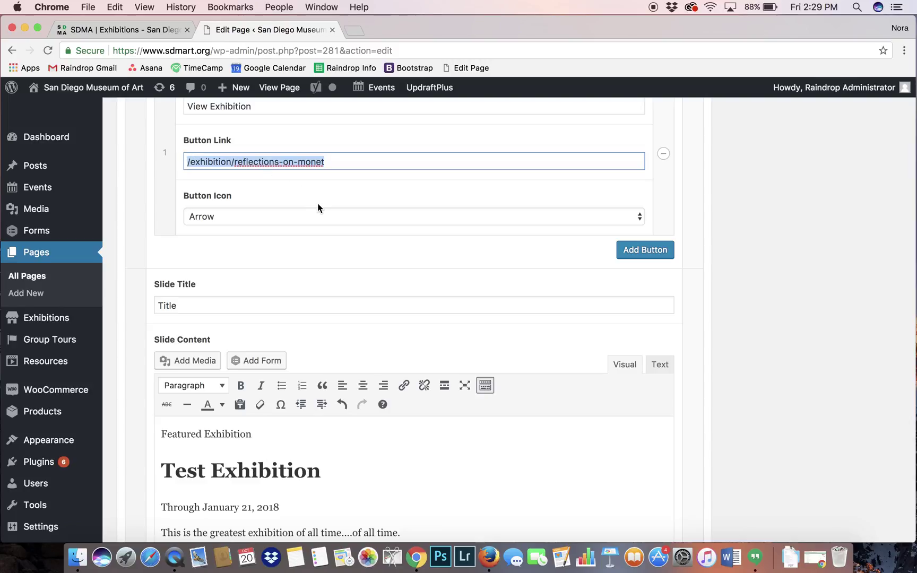
scroll(317, 204, down, 10)
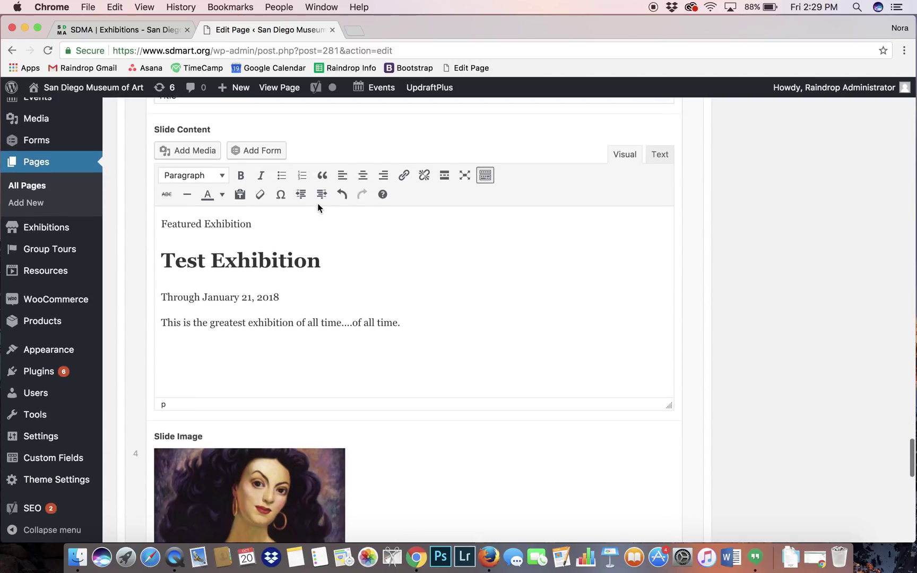
scroll(318, 204, down, 3)
click(281, 310)
key(super+v)
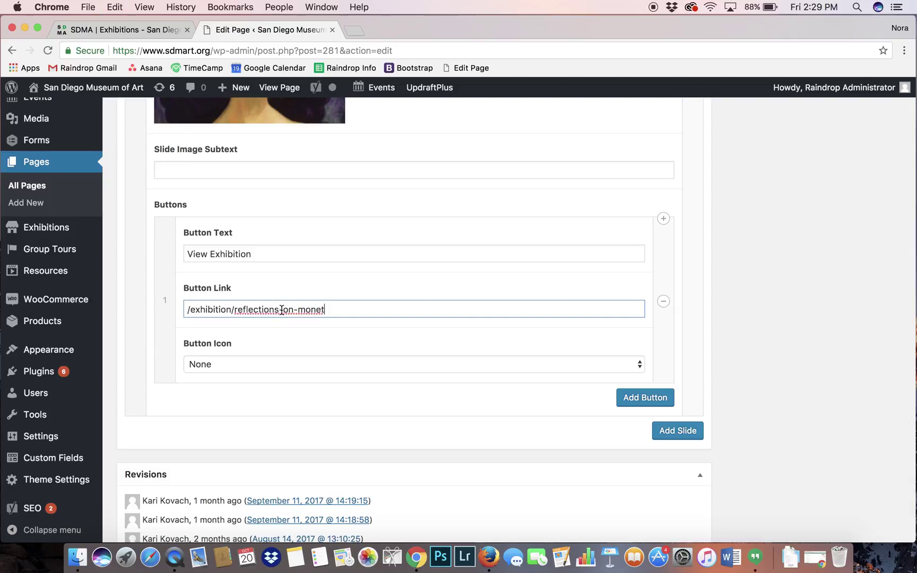
click(270, 364)
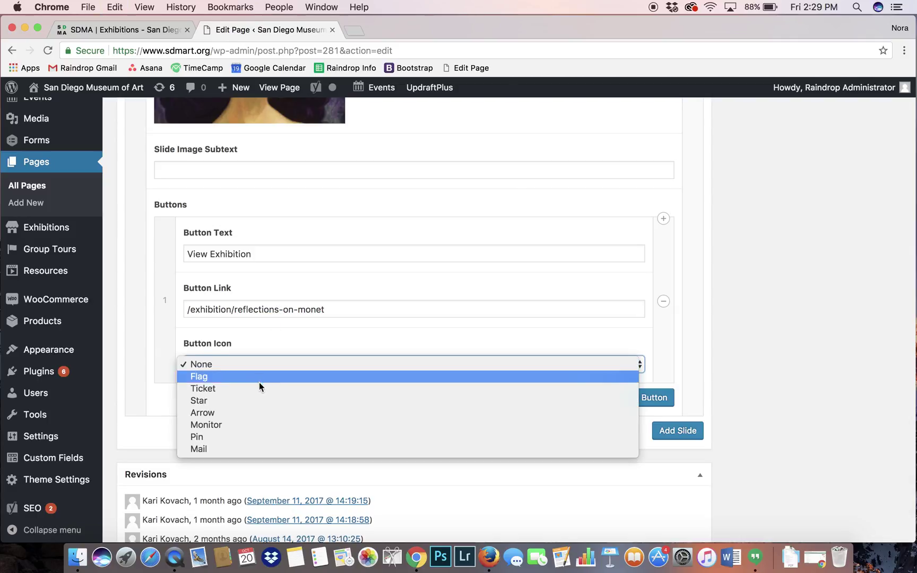
click(252, 414)
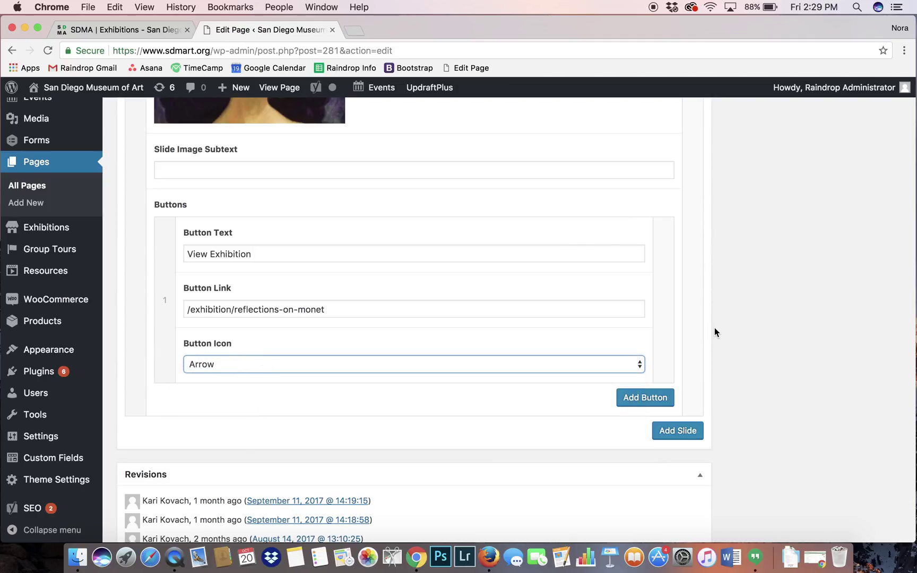
- Remove the fourth slide, headed "Test Exhibition", from the Featured Slider, after reviewing the slides, and return to the Reflections On Monet slide's content
scroll(714, 327, up, 20)
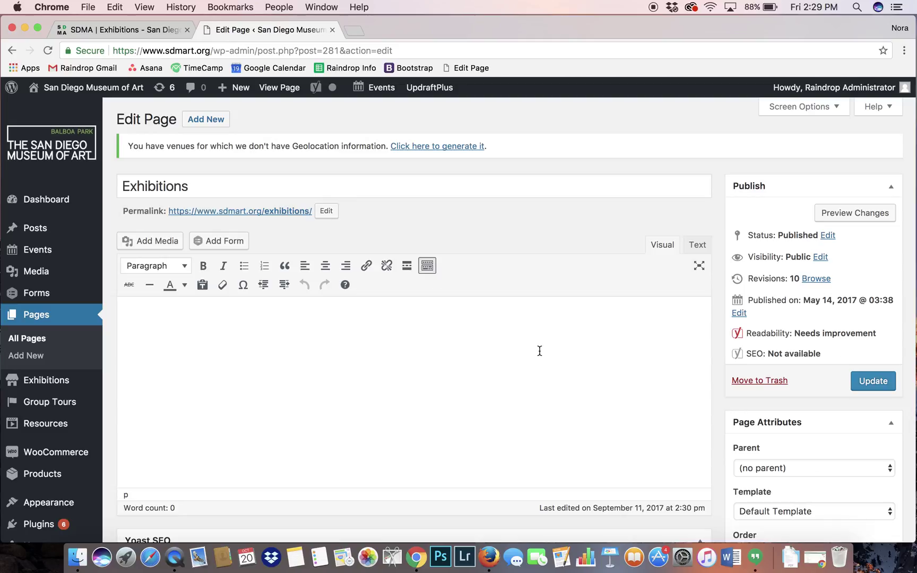
scroll(540, 347, down, 20)
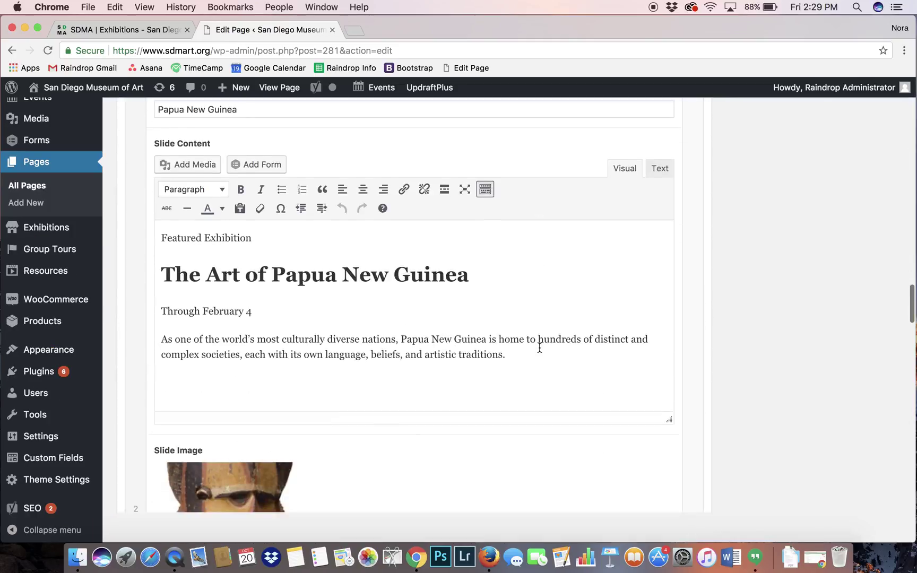
scroll(540, 351, down, 20)
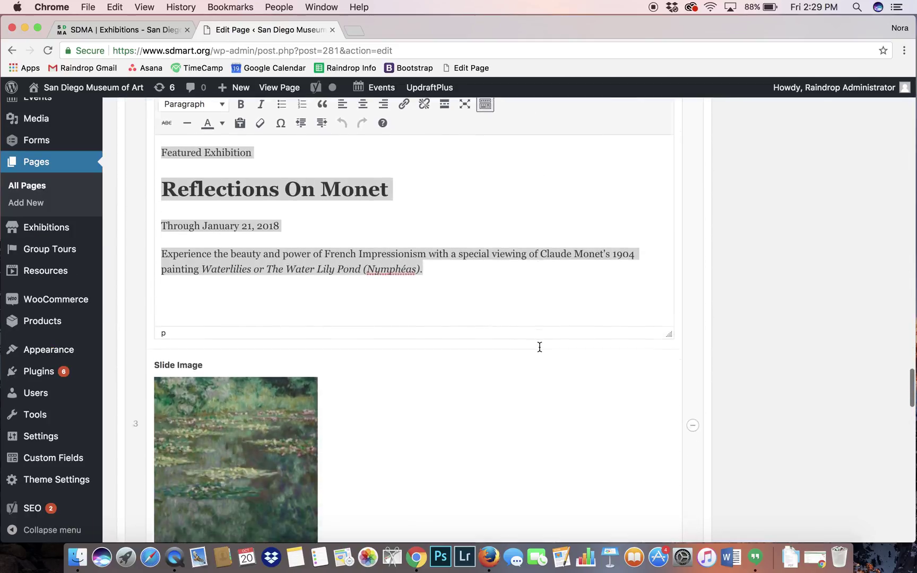
scroll(351, 484, down, 5)
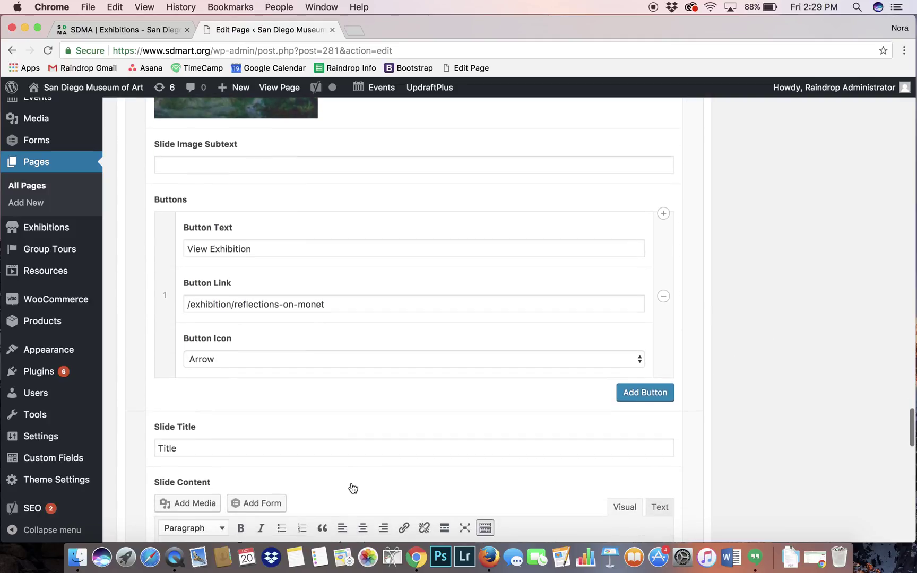
scroll(353, 487, down, 14)
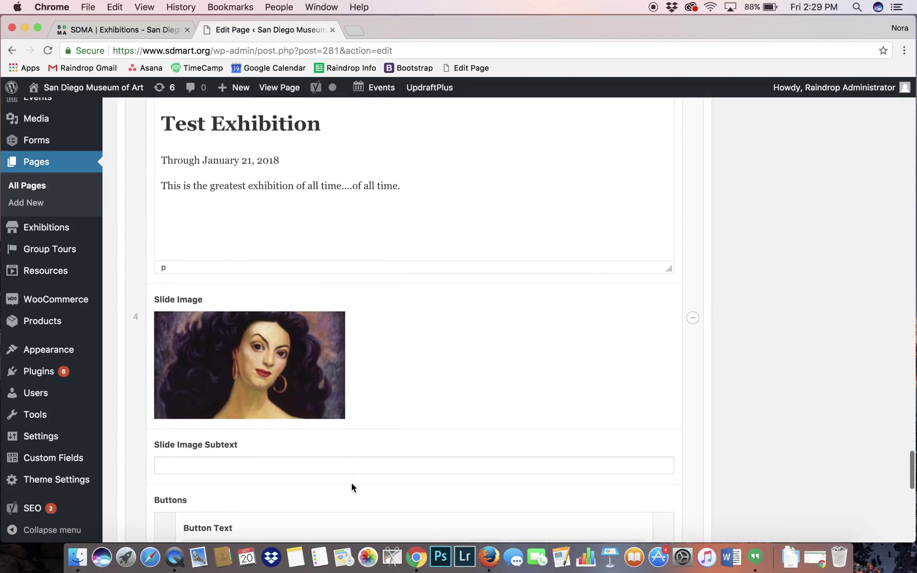
scroll(351, 487, up, 2)
mouse_move(139, 372)
mouse_down()
mouse_move(135, 400)
mouse_move(131, 333)
mouse_move(146, 339)
mouse_move(129, 370)
mouse_move(213, 358)
mouse_move(139, 370)
mouse_move(140, 383)
mouse_up()
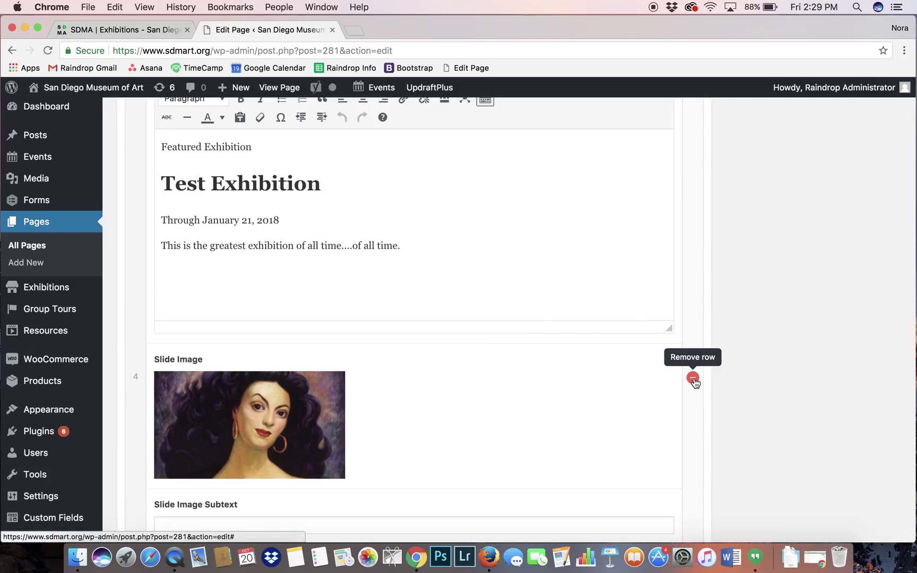
click(693, 379)
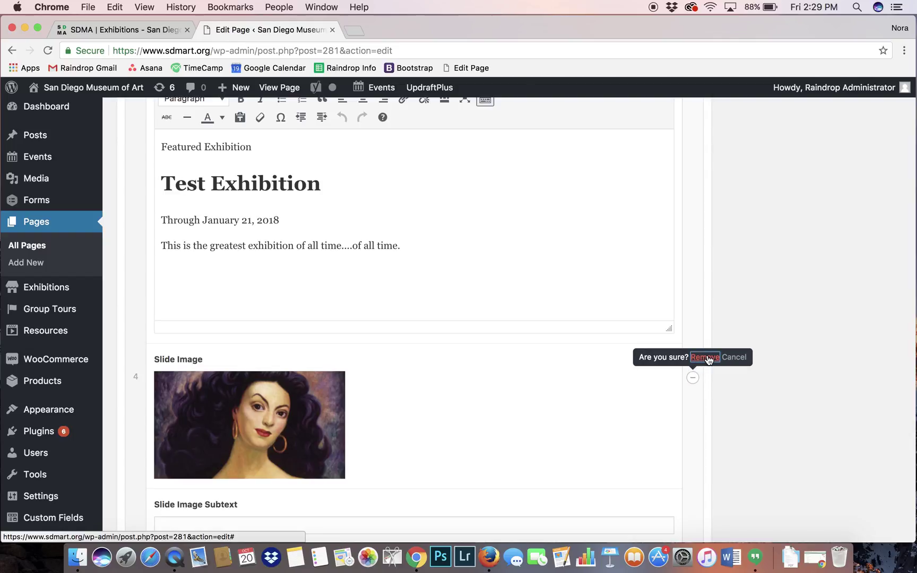
click(708, 359)
scroll(707, 355, up, 12)
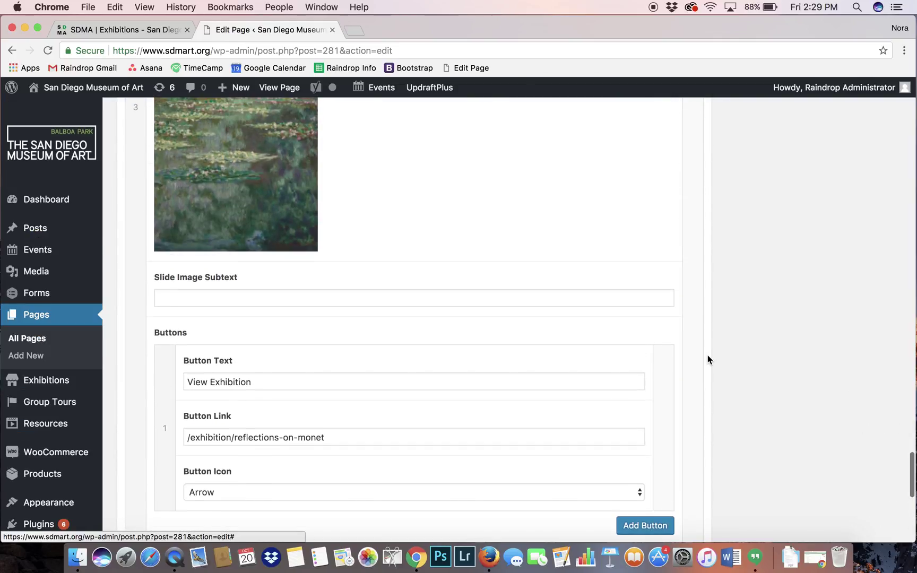
scroll(439, 291, up, 8)
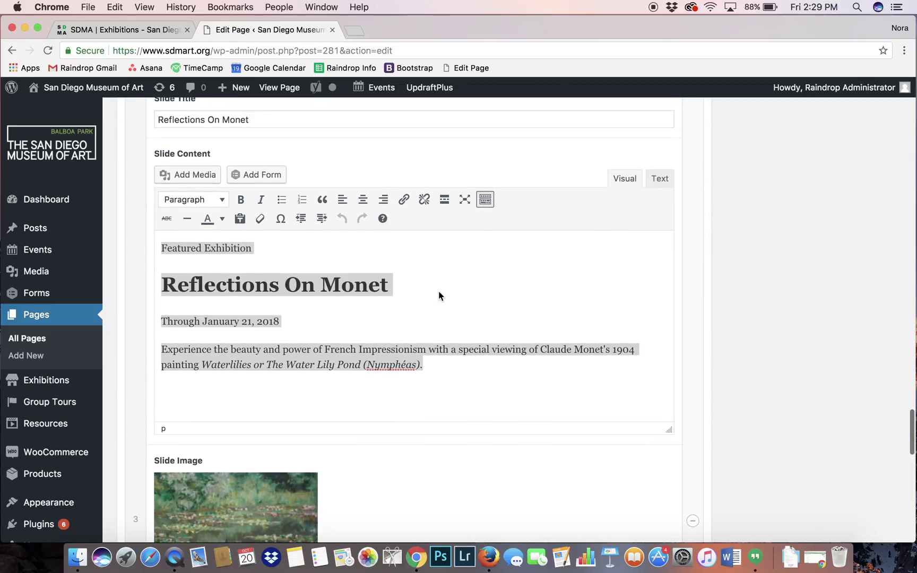
click(426, 315)
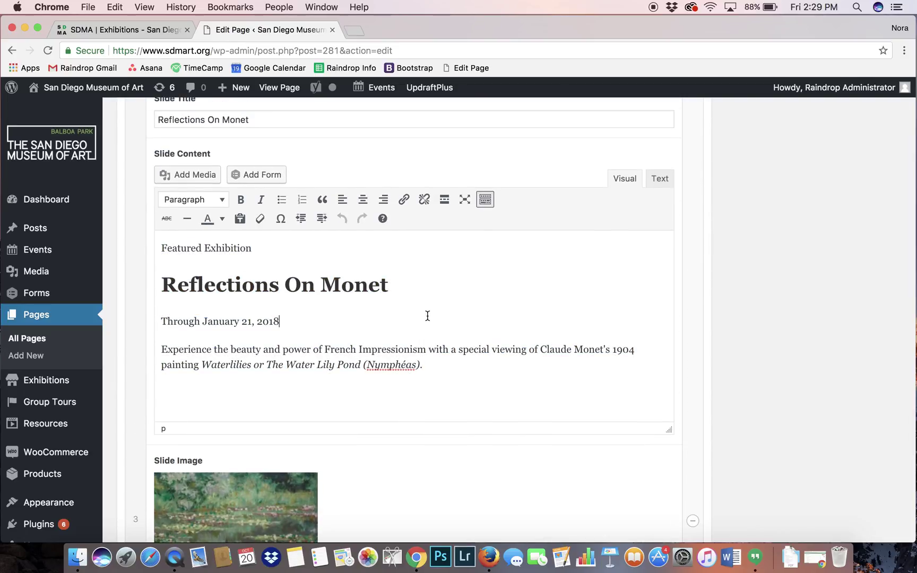